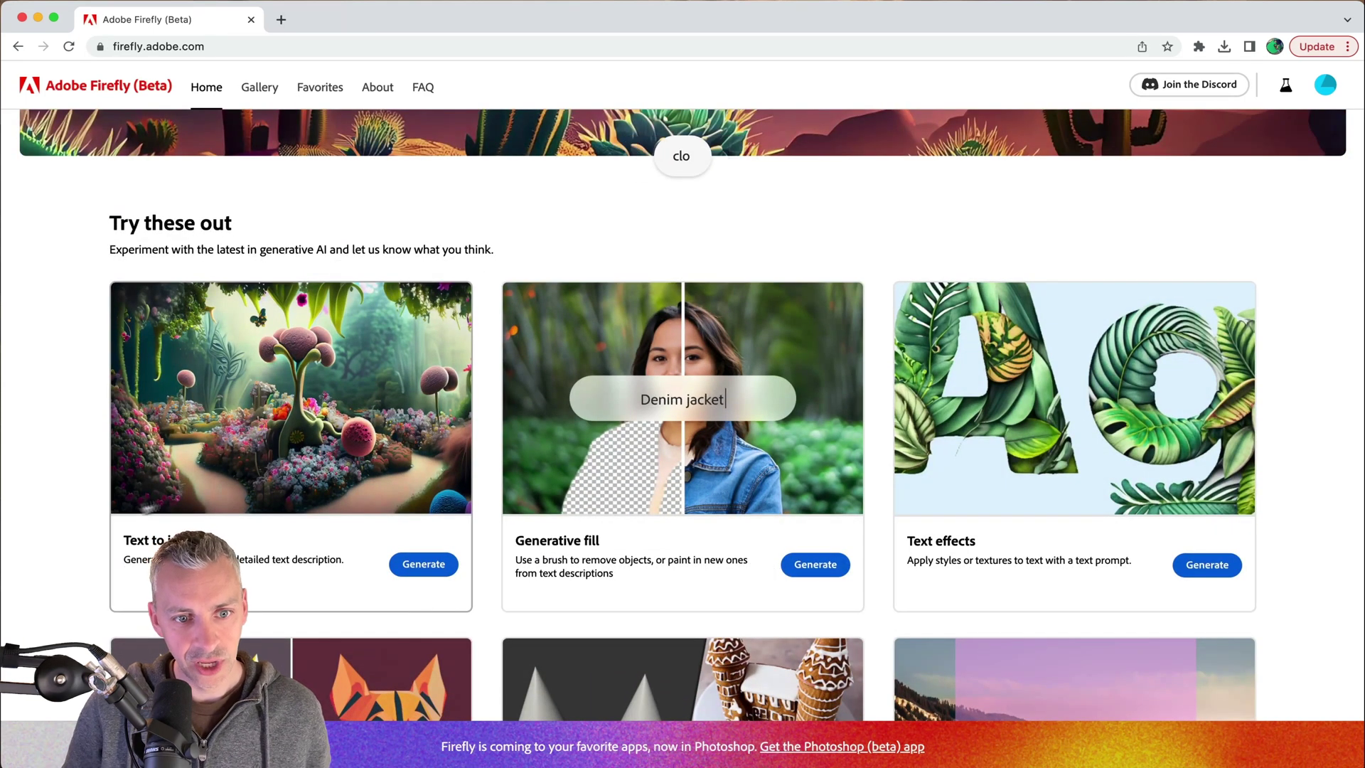
# Step: Open the Generative fill feature from the Firefly home page
pyautogui.scroll(-5, 990, 518)
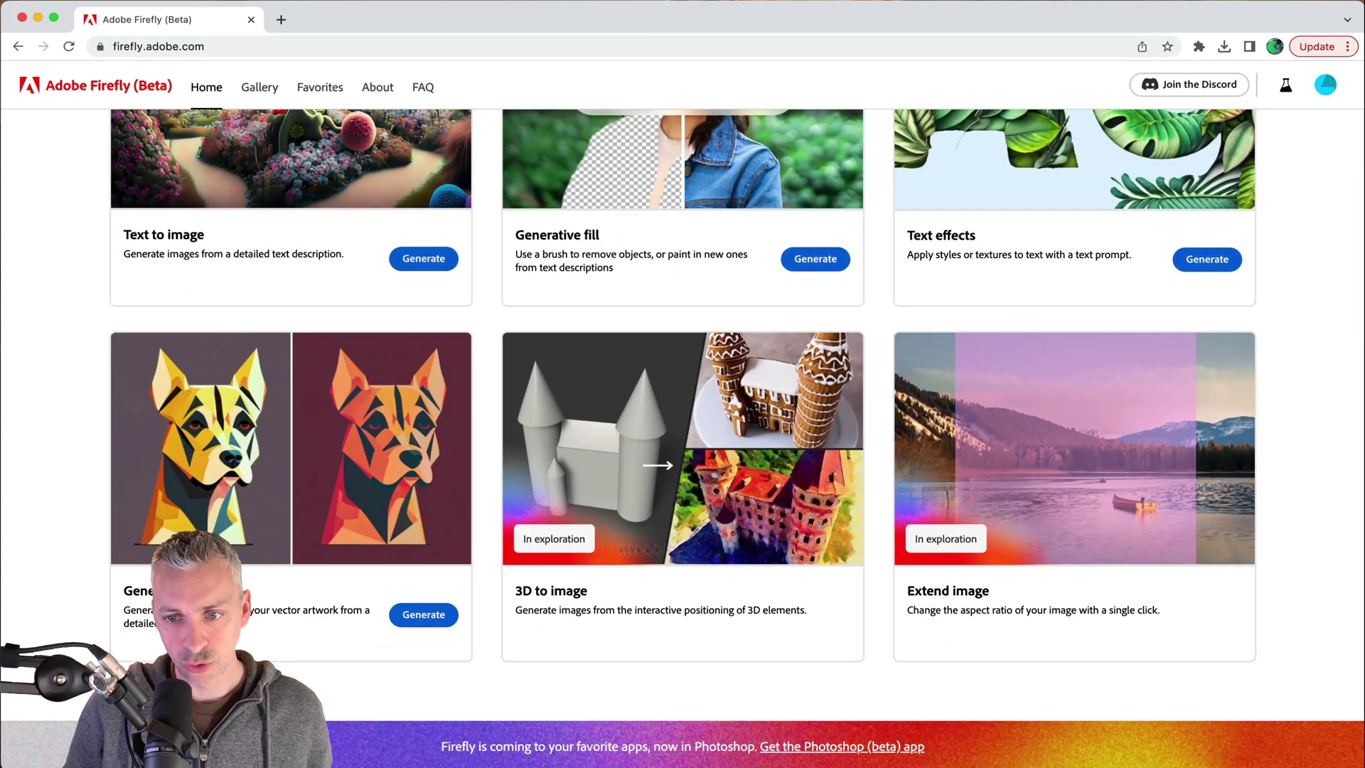
pyautogui.scroll(-3, 954, 567)
pyautogui.scroll(7, 955, 567)
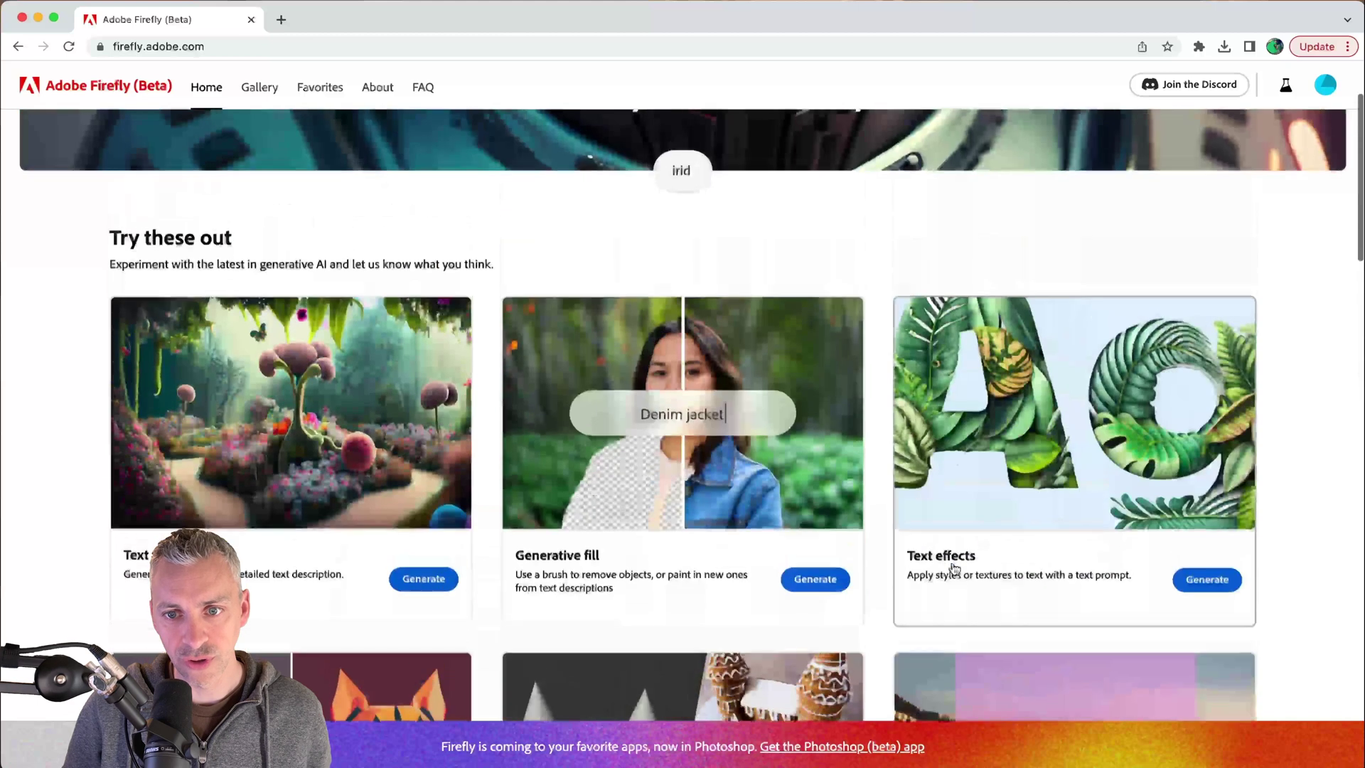
pyautogui.click(616, 425)
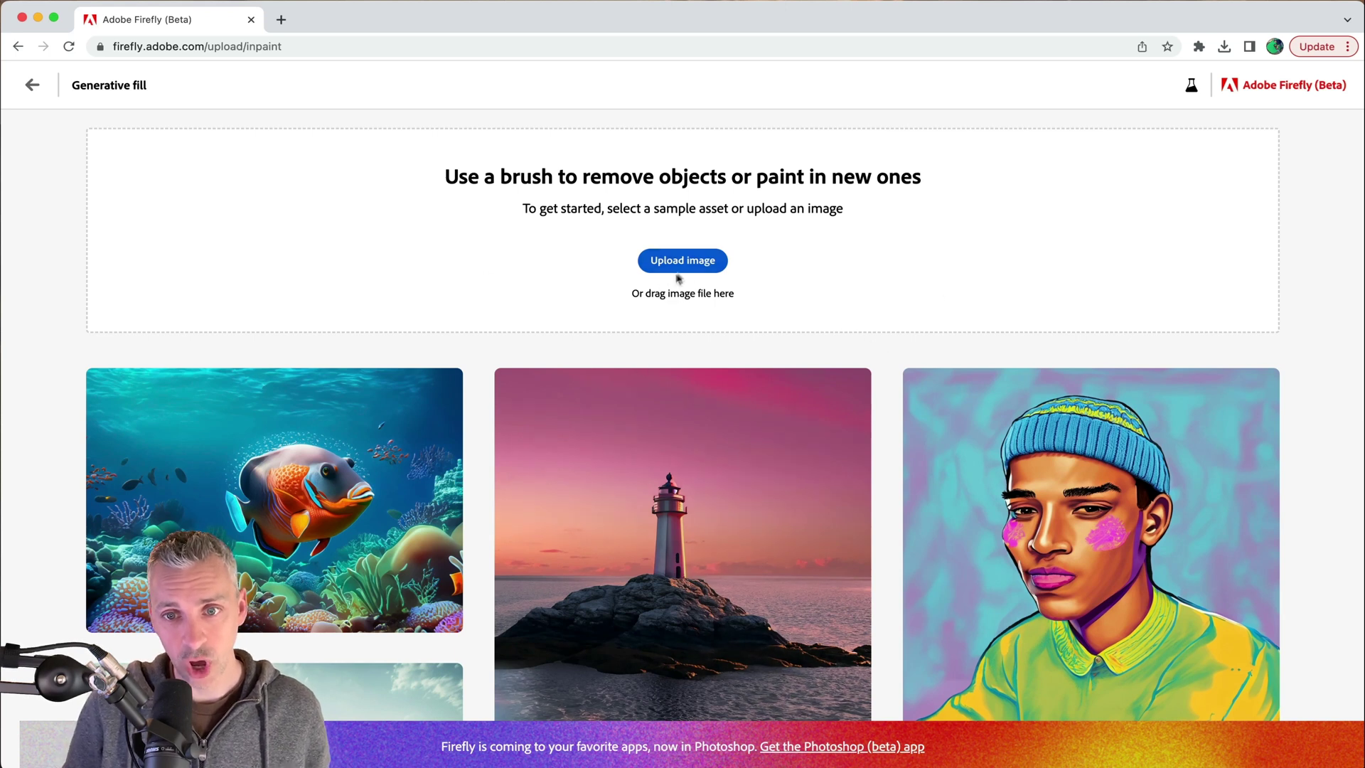
# Step: Look through the sample images offered for trying out Generative fill
pyautogui.scroll(-3, 644, 274)
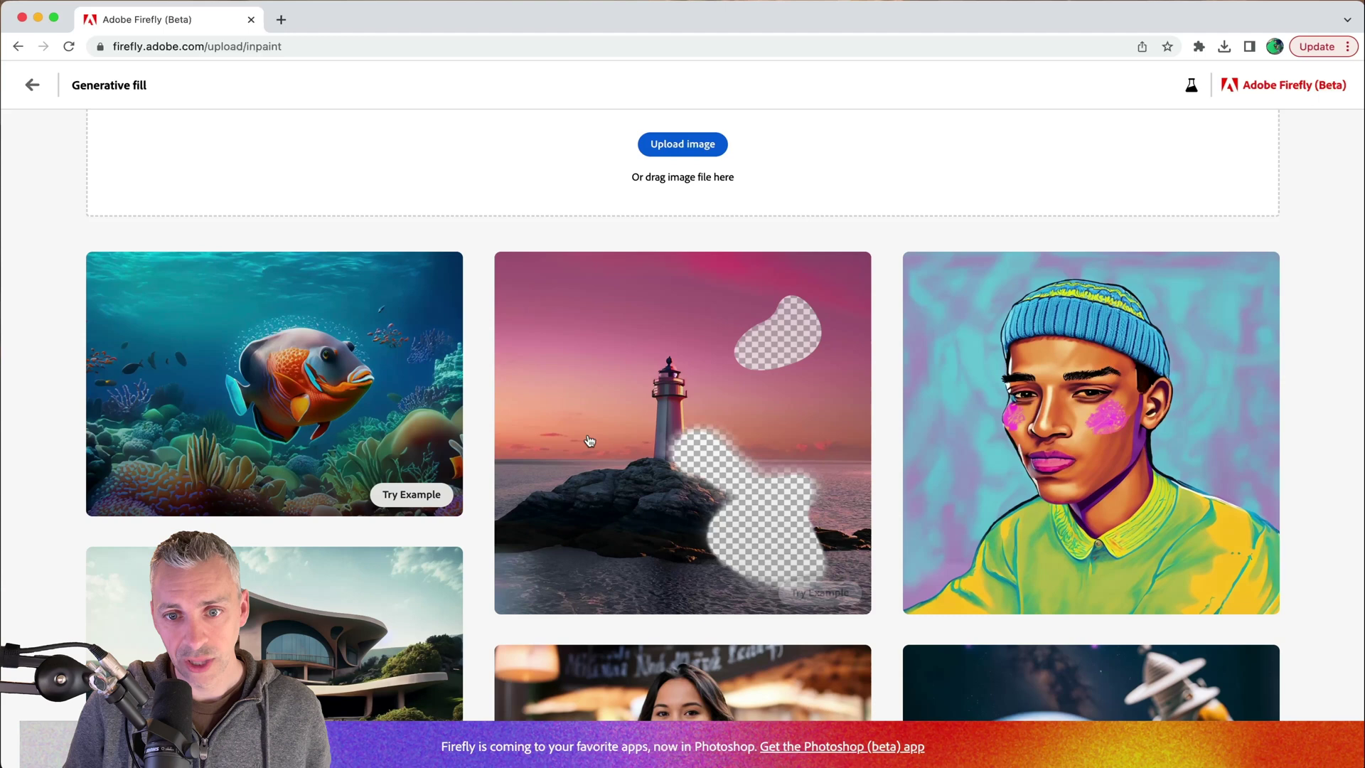
pyautogui.scroll(-5, 974, 430)
pyautogui.scroll(-2, 974, 430)
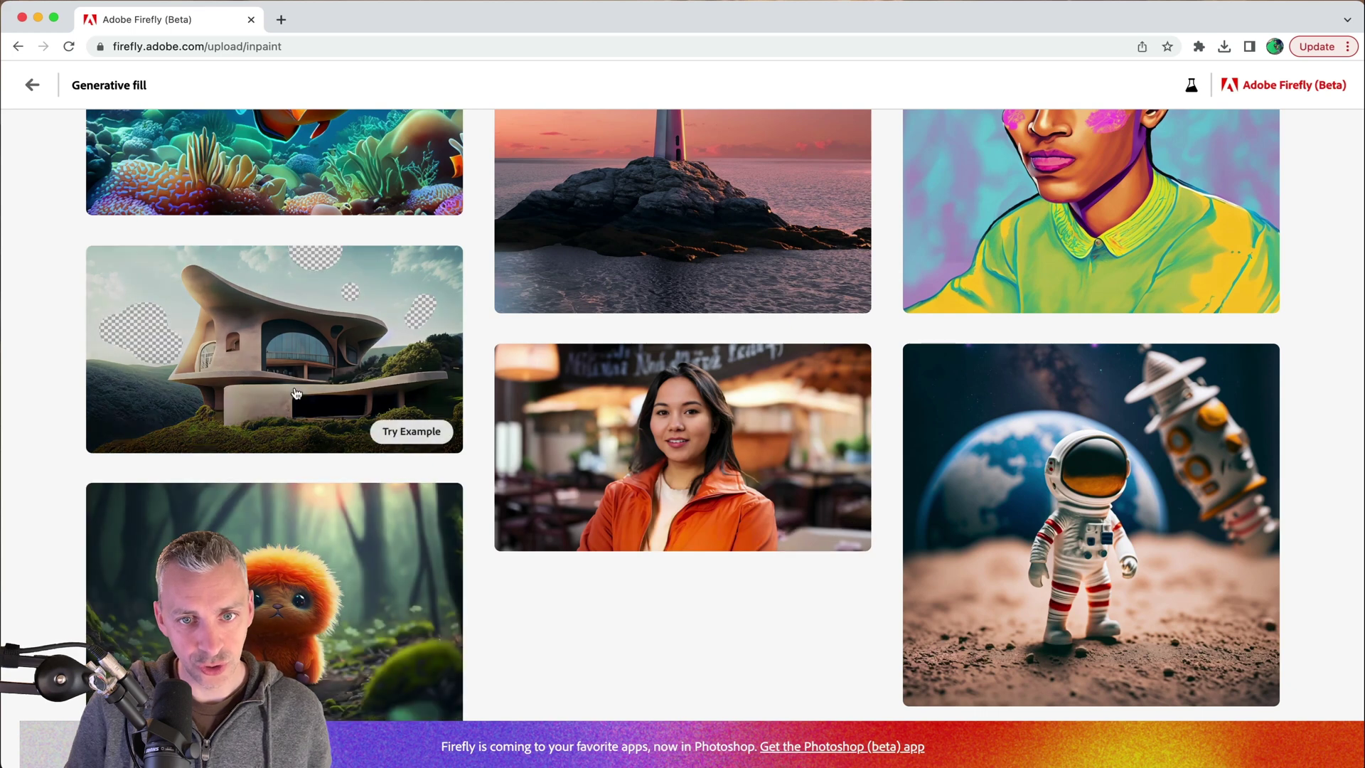
pyautogui.scroll(4, 296, 393)
pyautogui.scroll(2, 297, 394)
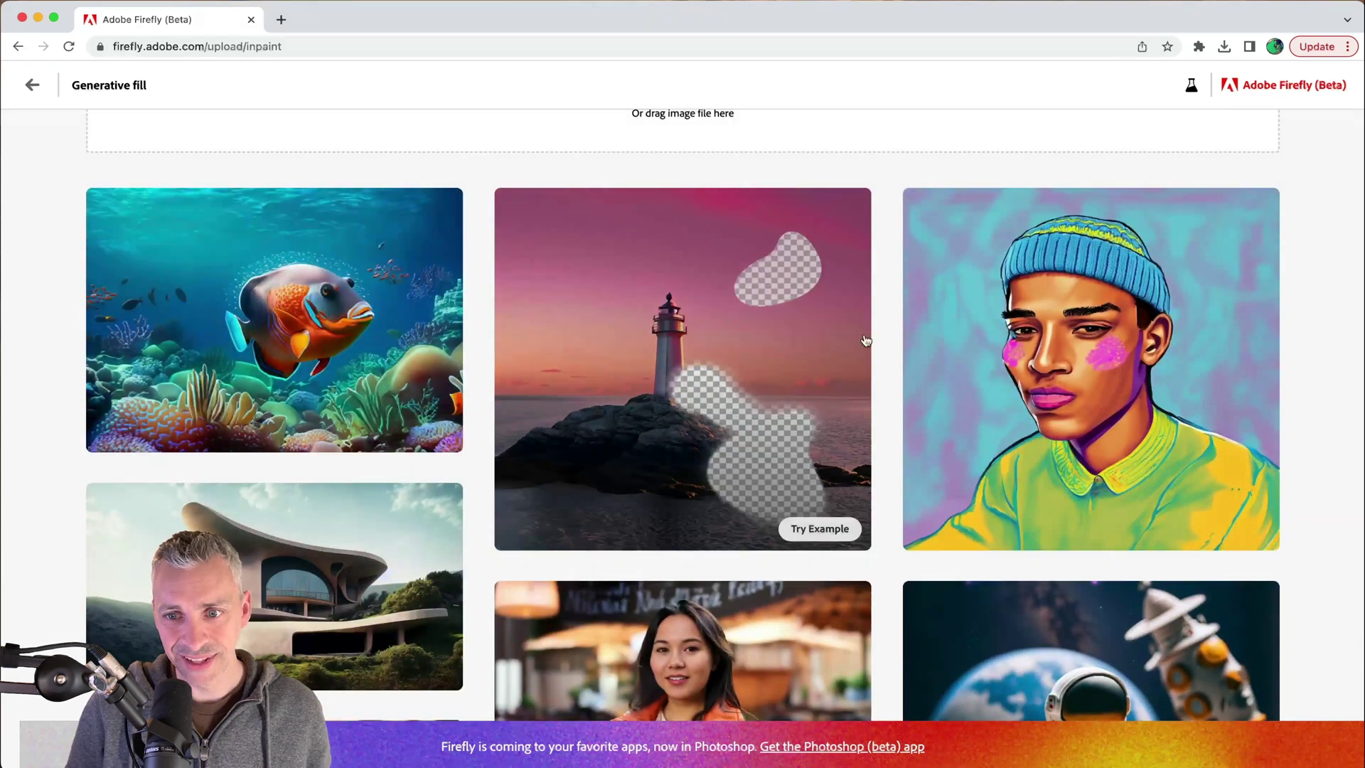
pyautogui.scroll(4, 866, 341)
pyautogui.scroll(1, 865, 340)
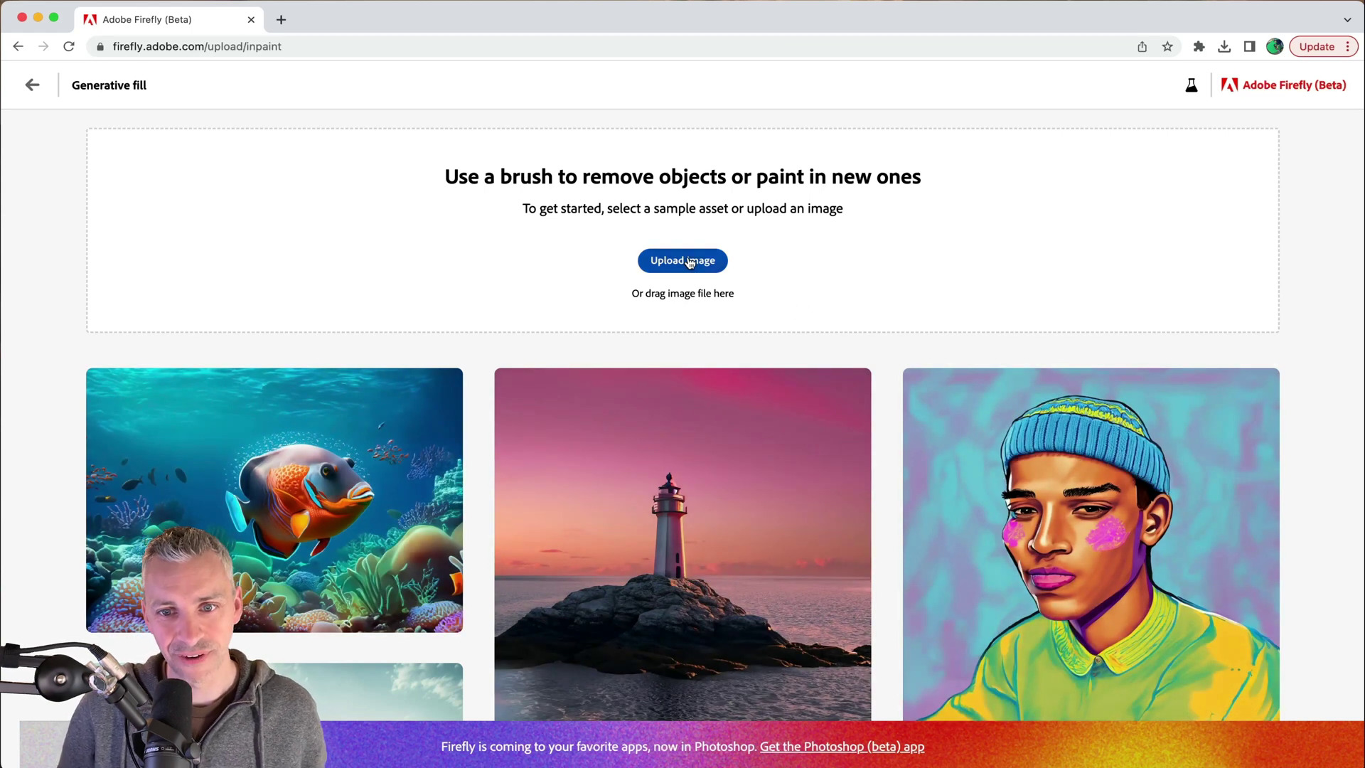
# Step: Upload the 2.8 MB portrait photo of the man from the Desktop folder
pyautogui.click(690, 262)
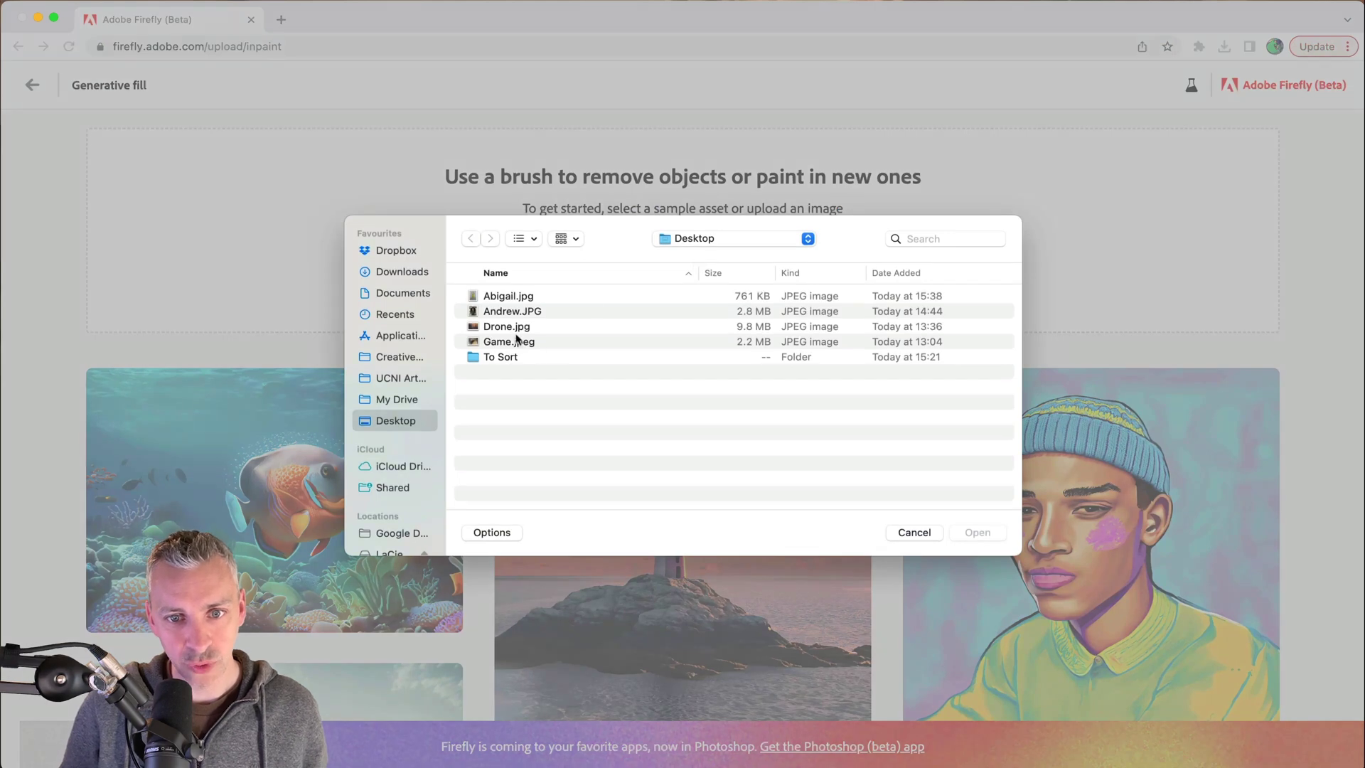
pyautogui.click(509, 314)
pyautogui.click(974, 537)
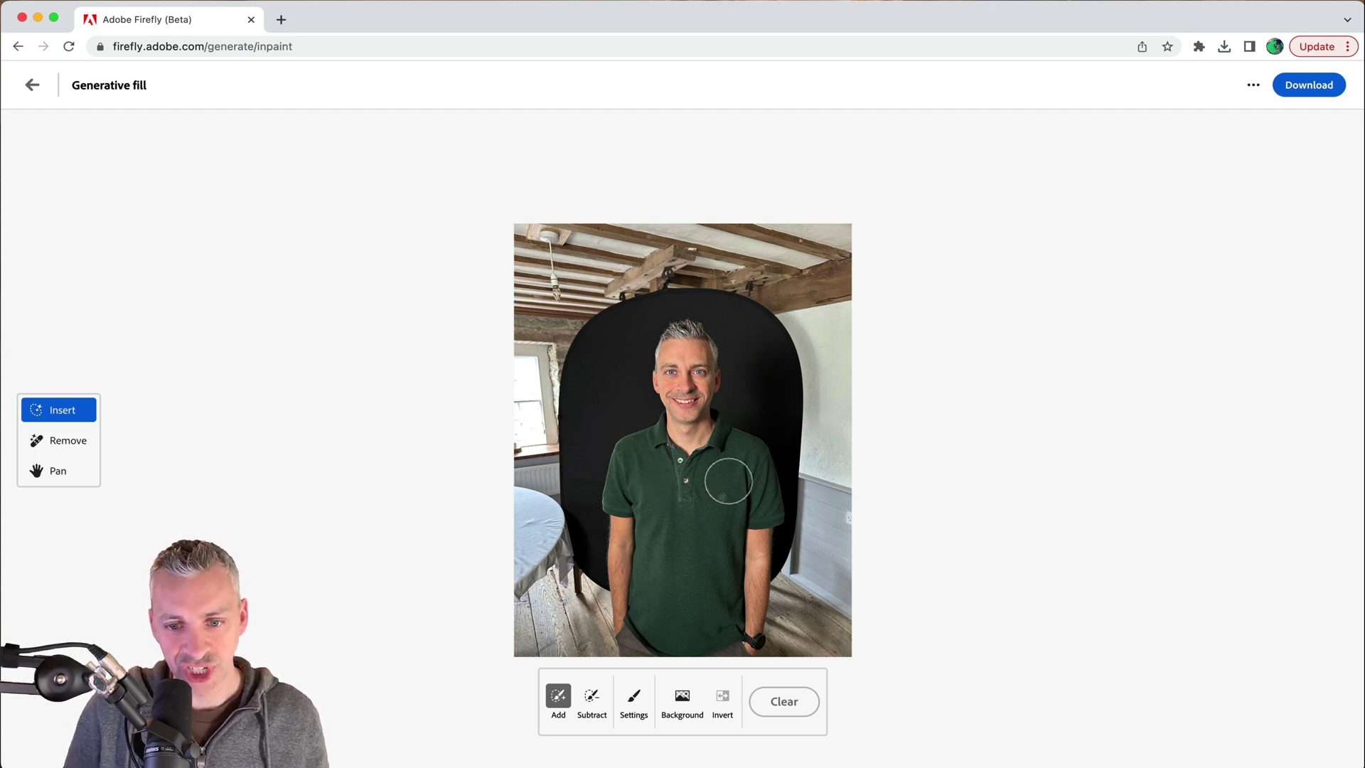
# Step: Set the brush size to 23% and brush over the man's entire green polo shirt, including collar and sleeves
pyautogui.click(634, 696)
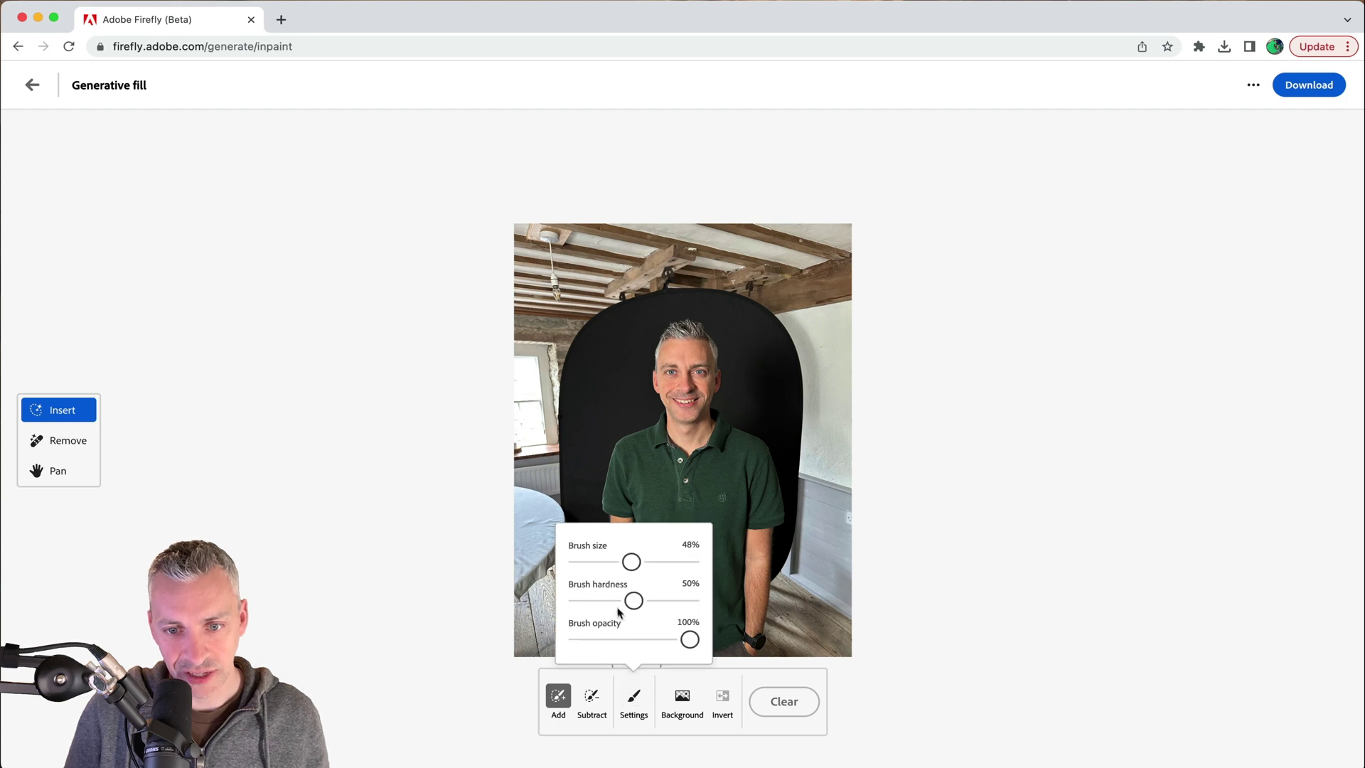
pyautogui.moveTo(629, 569)
pyautogui.mouseDown()
pyautogui.moveTo(661, 567)
pyautogui.moveTo(604, 564)
pyautogui.mouseUp()
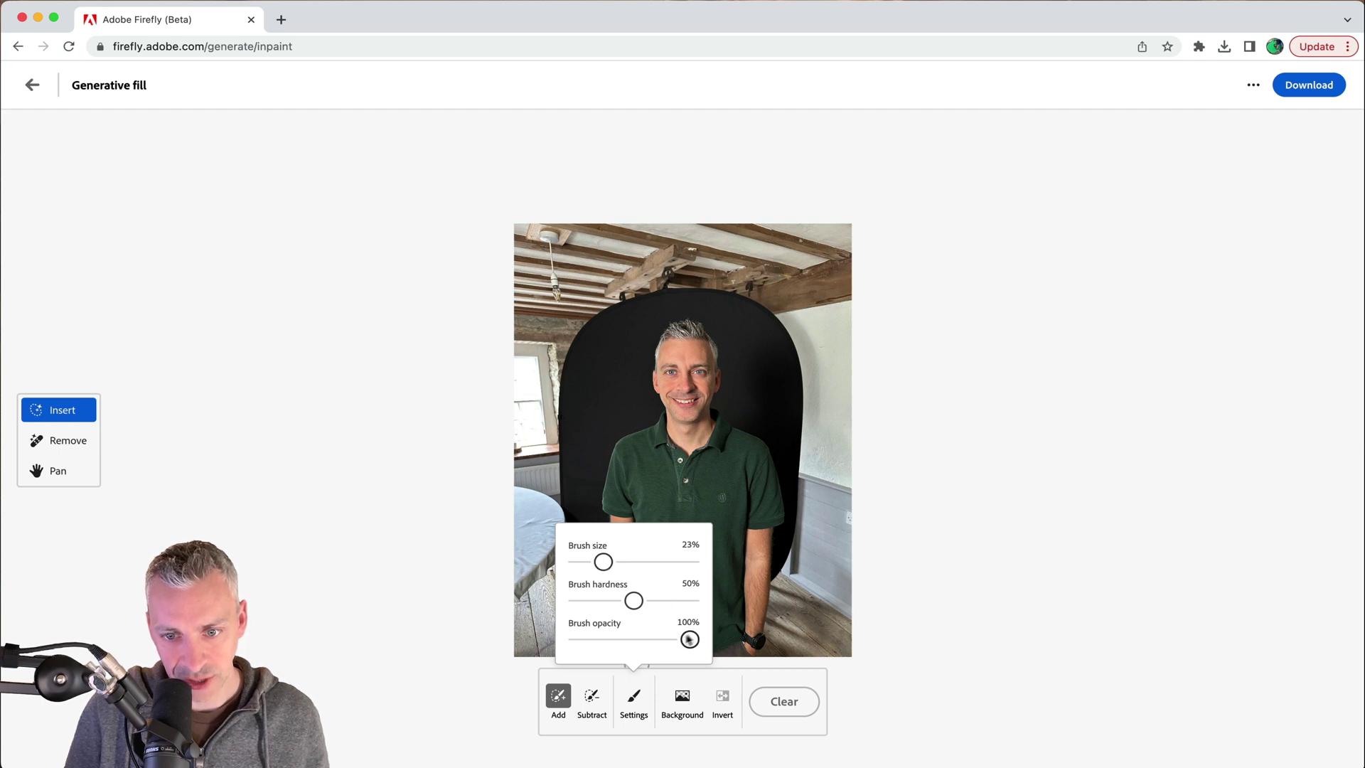
pyautogui.moveTo(643, 513)
pyautogui.mouseDown()
pyautogui.moveTo(612, 509)
pyautogui.moveTo(617, 463)
pyautogui.moveTo(658, 421)
pyautogui.moveTo(667, 444)
pyautogui.moveTo(700, 452)
pyautogui.moveTo(719, 418)
pyautogui.moveTo(759, 445)
pyautogui.moveTo(778, 513)
pyautogui.moveTo(739, 535)
pyautogui.moveTo(738, 571)
pyautogui.moveTo(641, 576)
pyautogui.moveTo(630, 479)
pyautogui.moveTo(723, 458)
pyautogui.moveTo(660, 458)
pyautogui.moveTo(651, 488)
pyautogui.moveTo(664, 567)
pyautogui.moveTo(719, 569)
pyautogui.moveTo(674, 533)
pyautogui.moveTo(666, 488)
pyautogui.moveTo(733, 457)
pyautogui.moveTo(748, 480)
pyautogui.moveTo(757, 466)
pyautogui.moveTo(740, 520)
pyautogui.moveTo(711, 547)
pyautogui.moveTo(691, 517)
pyautogui.moveTo(707, 535)
pyautogui.moveTo(736, 495)
pyautogui.moveTo(667, 504)
pyautogui.moveTo(636, 478)
pyautogui.moveTo(630, 514)
pyautogui.moveTo(686, 545)
pyautogui.moveTo(727, 527)
pyautogui.moveTo(734, 472)
pyautogui.moveTo(711, 523)
pyautogui.moveTo(653, 518)
pyautogui.moveTo(668, 494)
pyautogui.moveTo(720, 488)
pyautogui.moveTo(655, 488)
pyautogui.moveTo(679, 510)
pyautogui.mouseUp()
pyautogui.scroll(-3, 664, 498)
pyautogui.scroll(2, 872, 400)
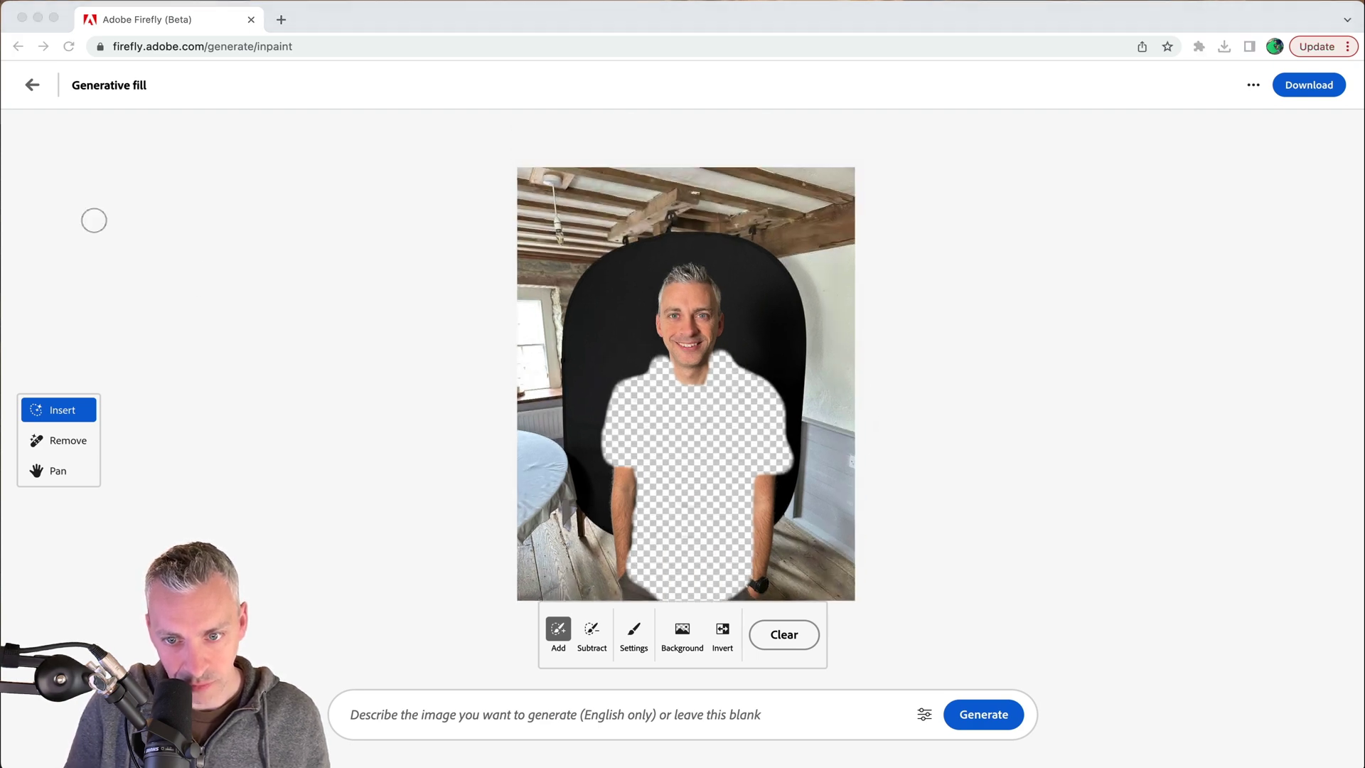
pyautogui.click(692, 499)
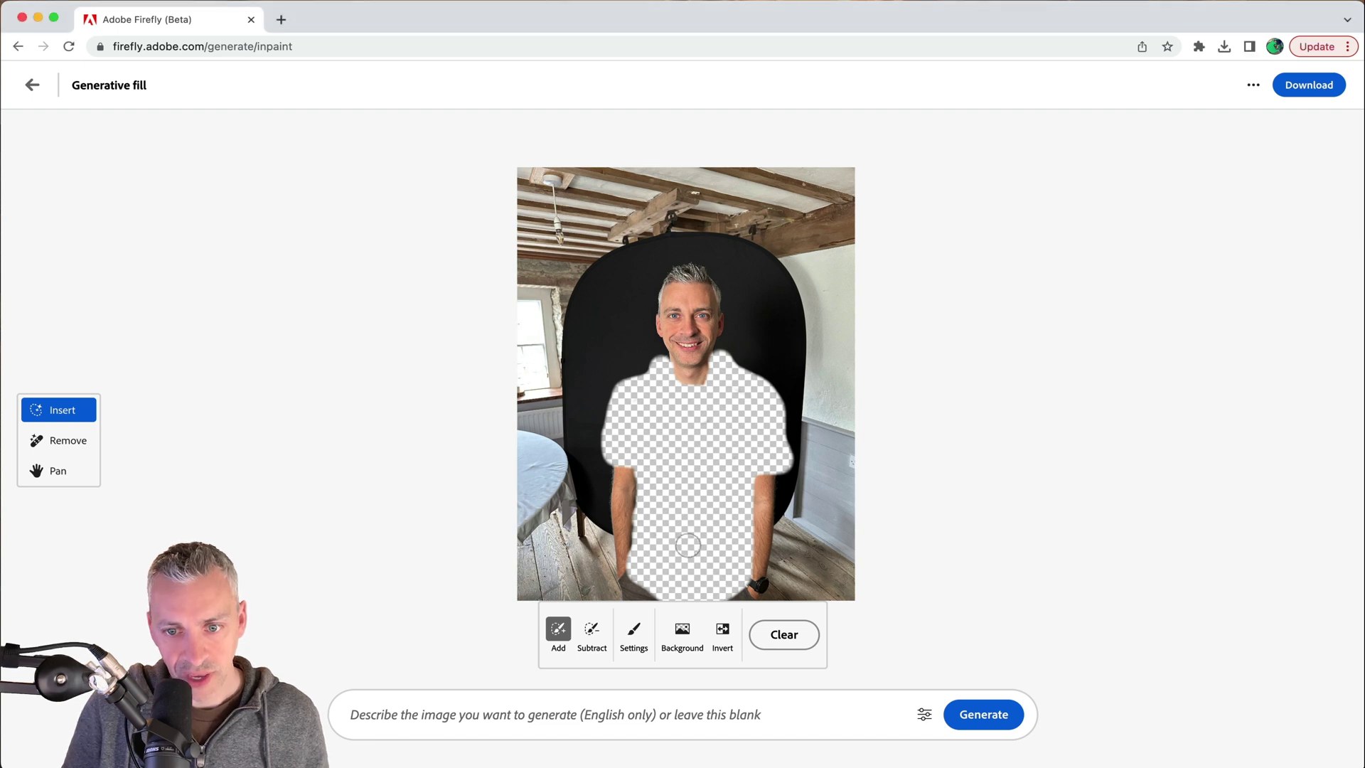
# Step: Subtract a patch from the middle of the shirt selection and paint it back in
pyautogui.click(591, 631)
pyautogui.moveTo(684, 517)
pyautogui.mouseDown()
pyautogui.moveTo(677, 481)
pyautogui.moveTo(691, 551)
pyautogui.moveTo(695, 482)
pyautogui.moveTo(704, 536)
pyautogui.mouseUp()
pyautogui.click(558, 628)
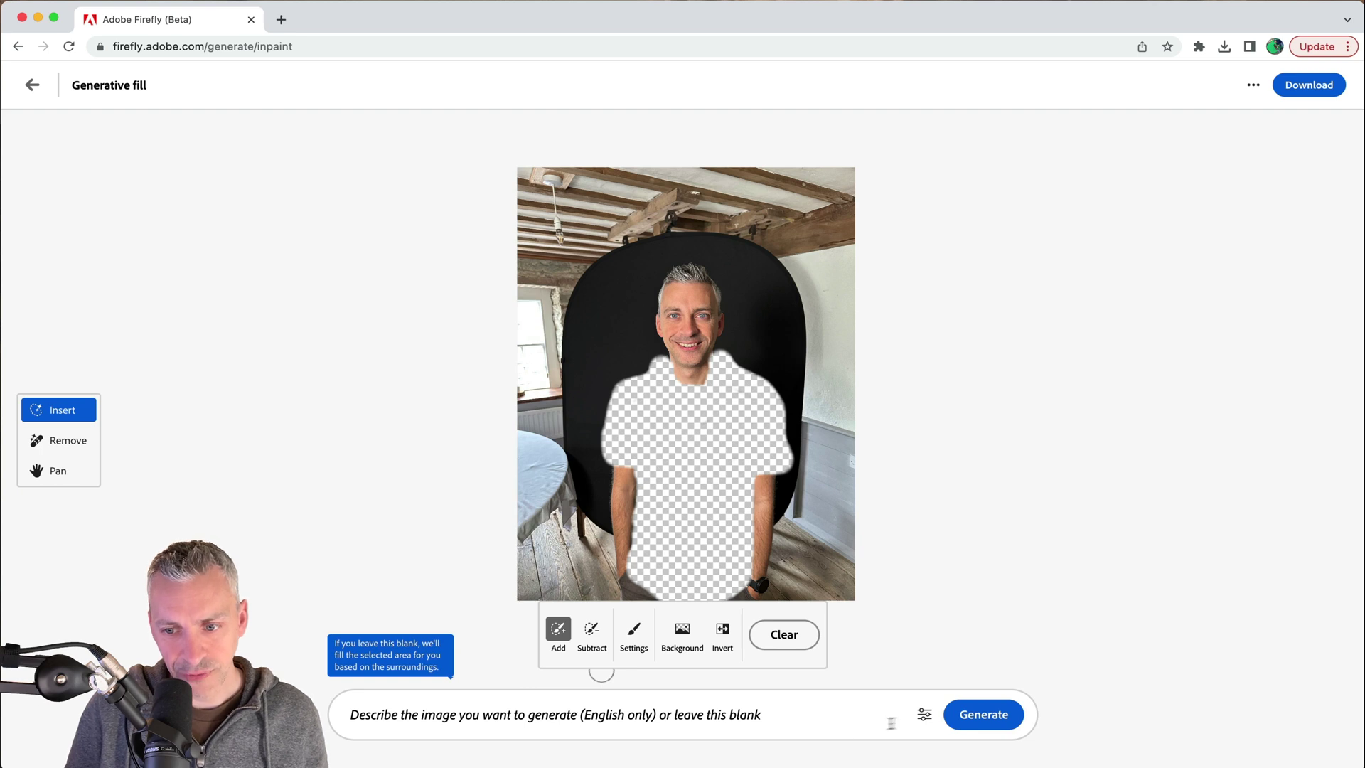
# Step: Try filling the shirt area with a blank prompt, compare the generated variations and discard them
pyautogui.click(980, 717)
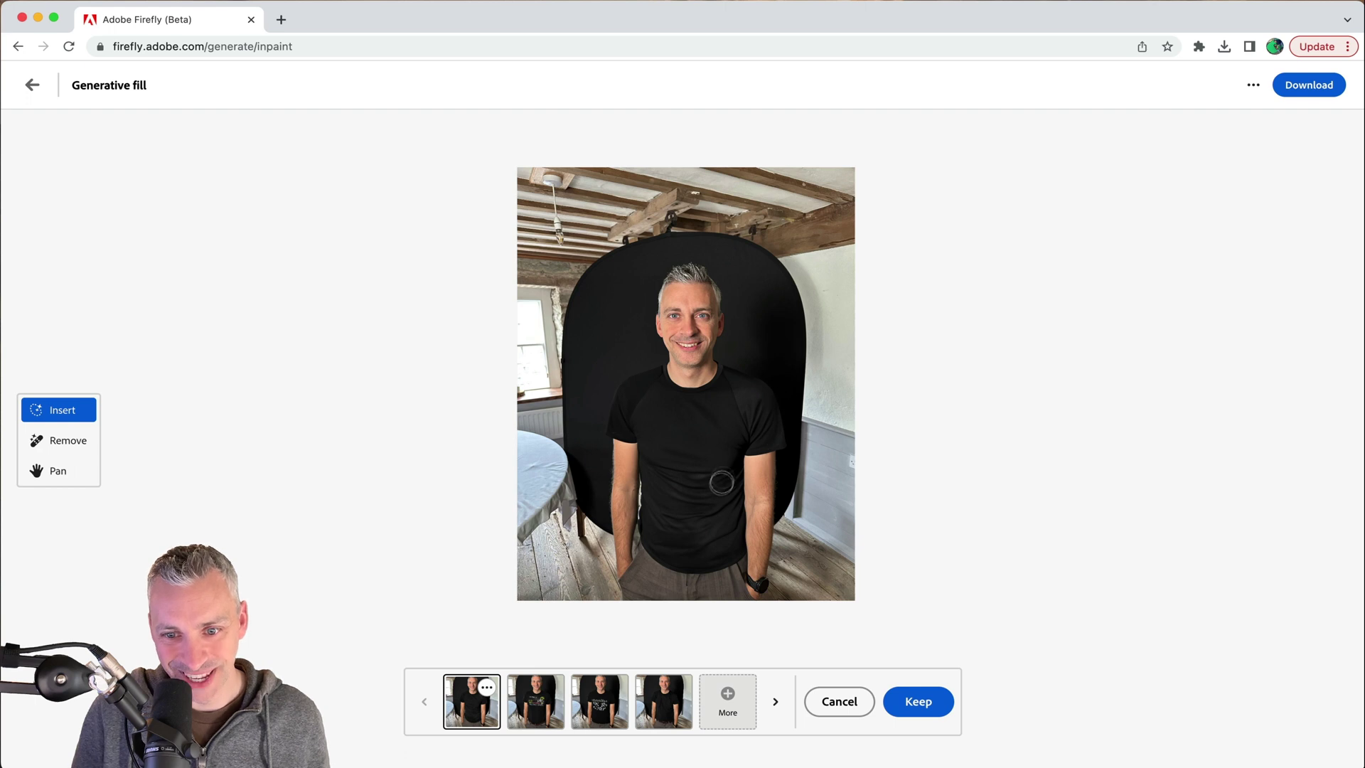
pyautogui.click(537, 700)
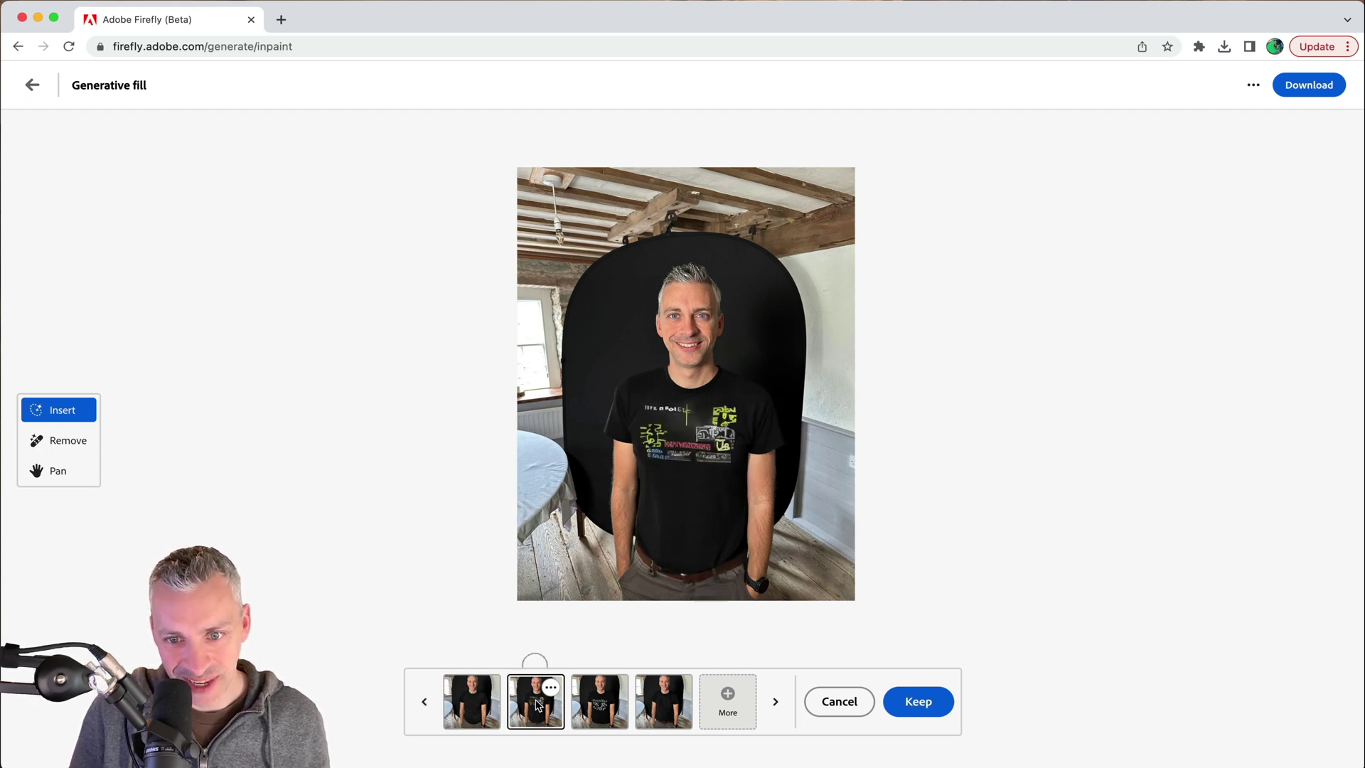
pyautogui.click(590, 706)
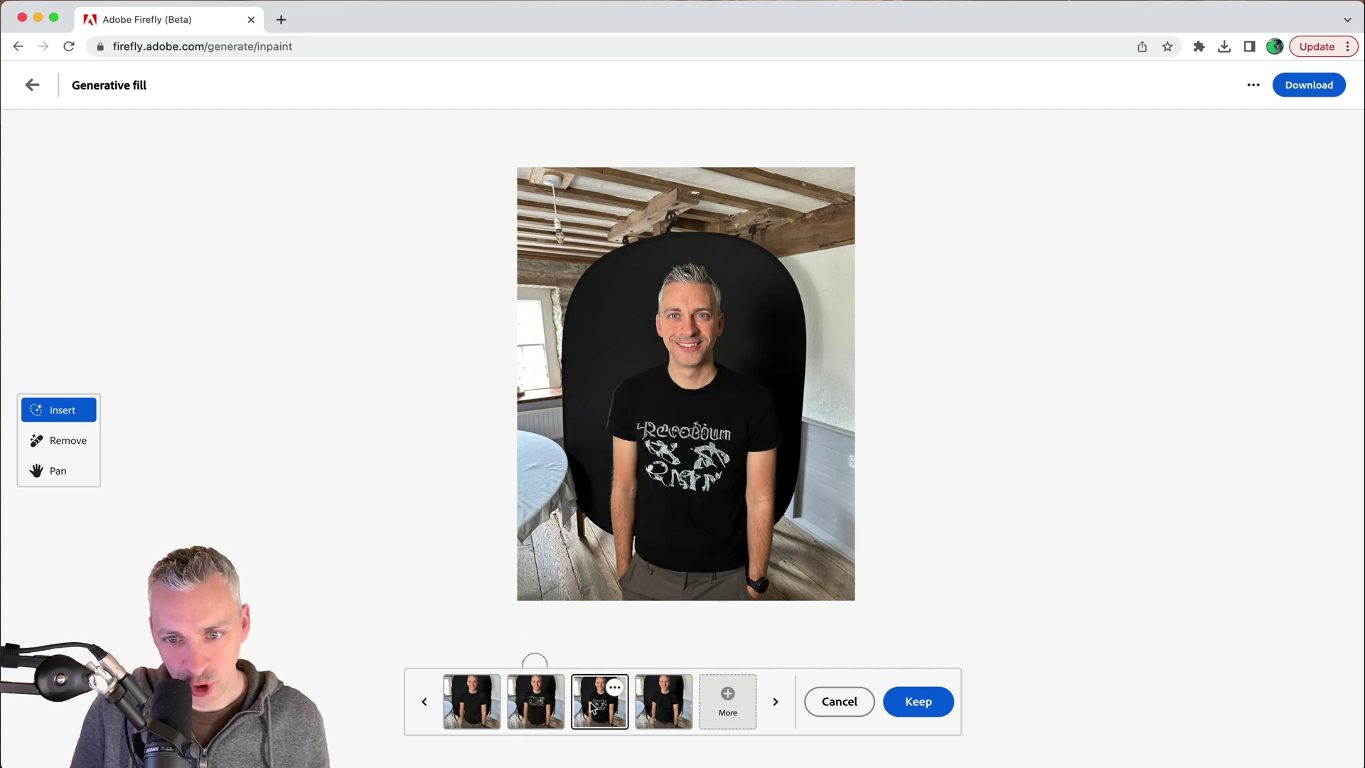
pyautogui.click(661, 695)
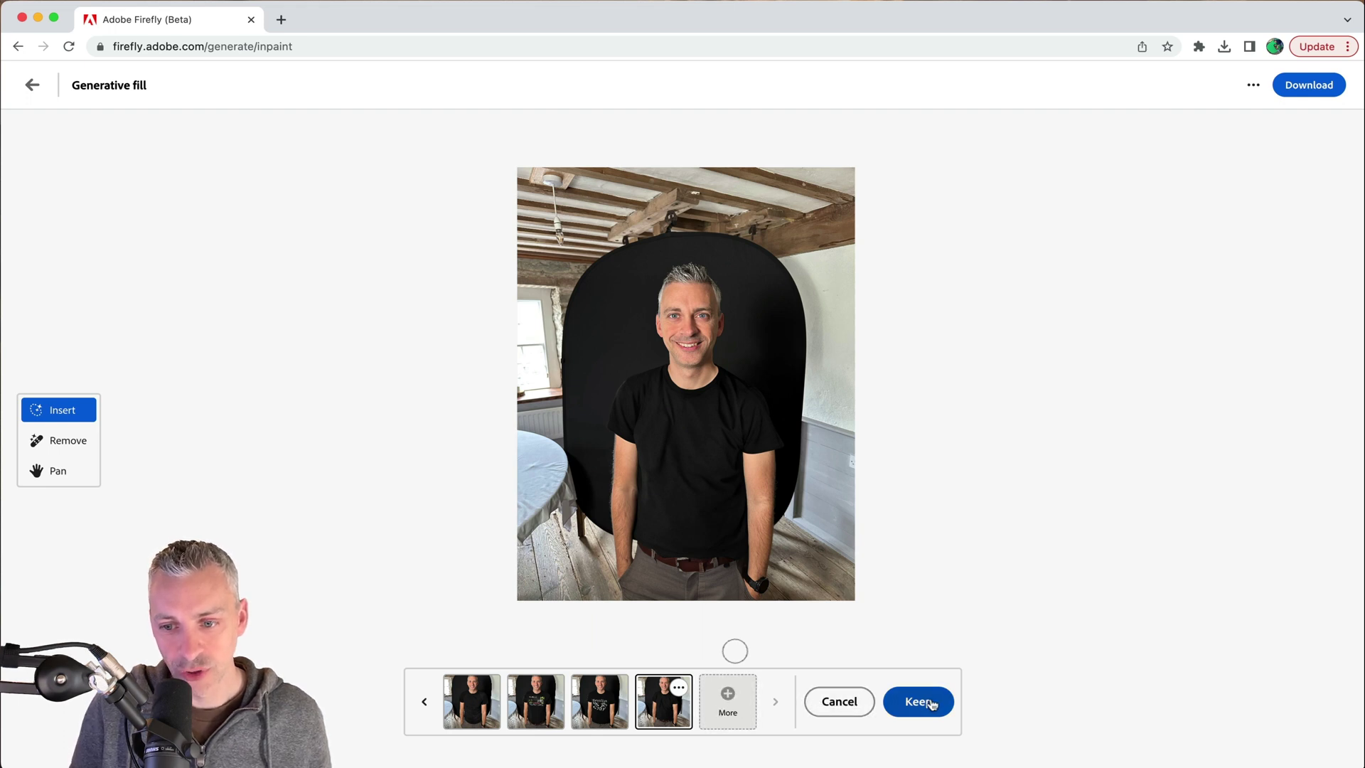
pyautogui.click(613, 706)
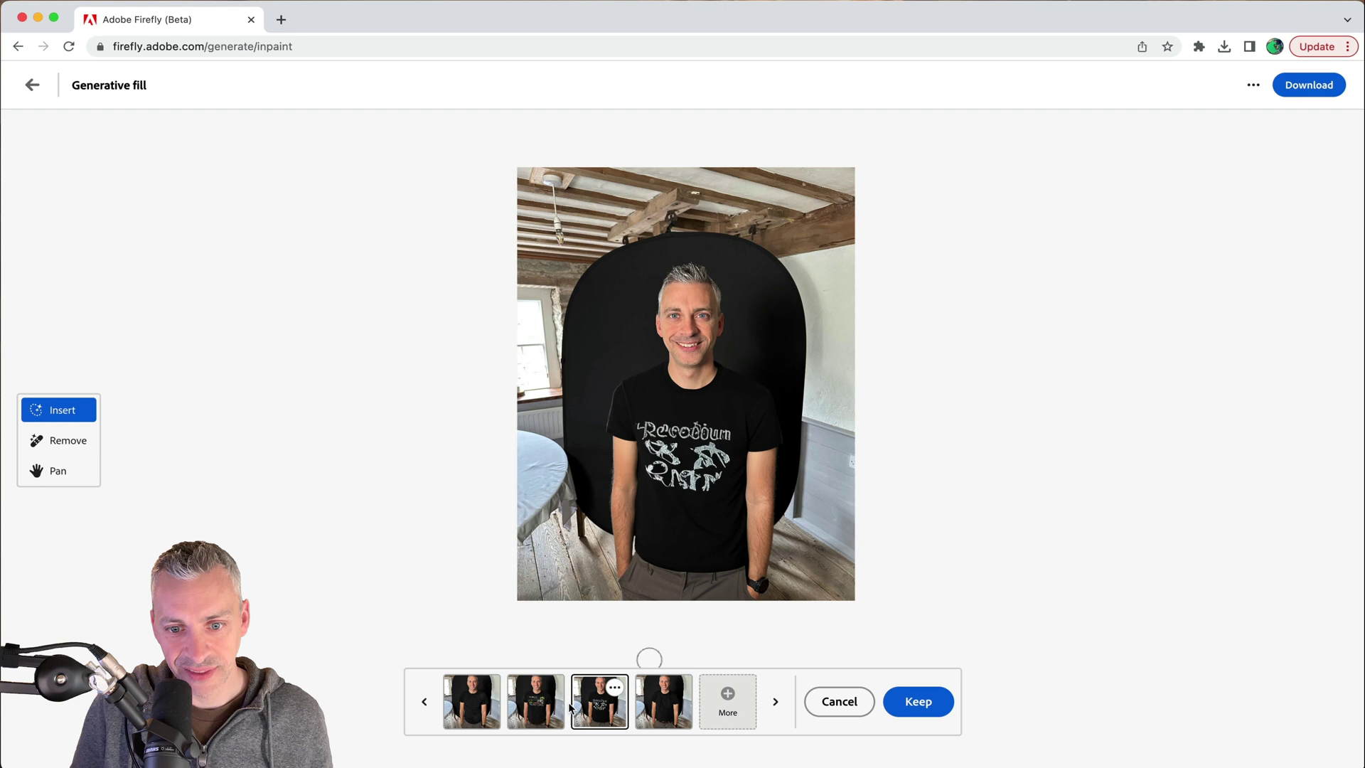
pyautogui.click(486, 708)
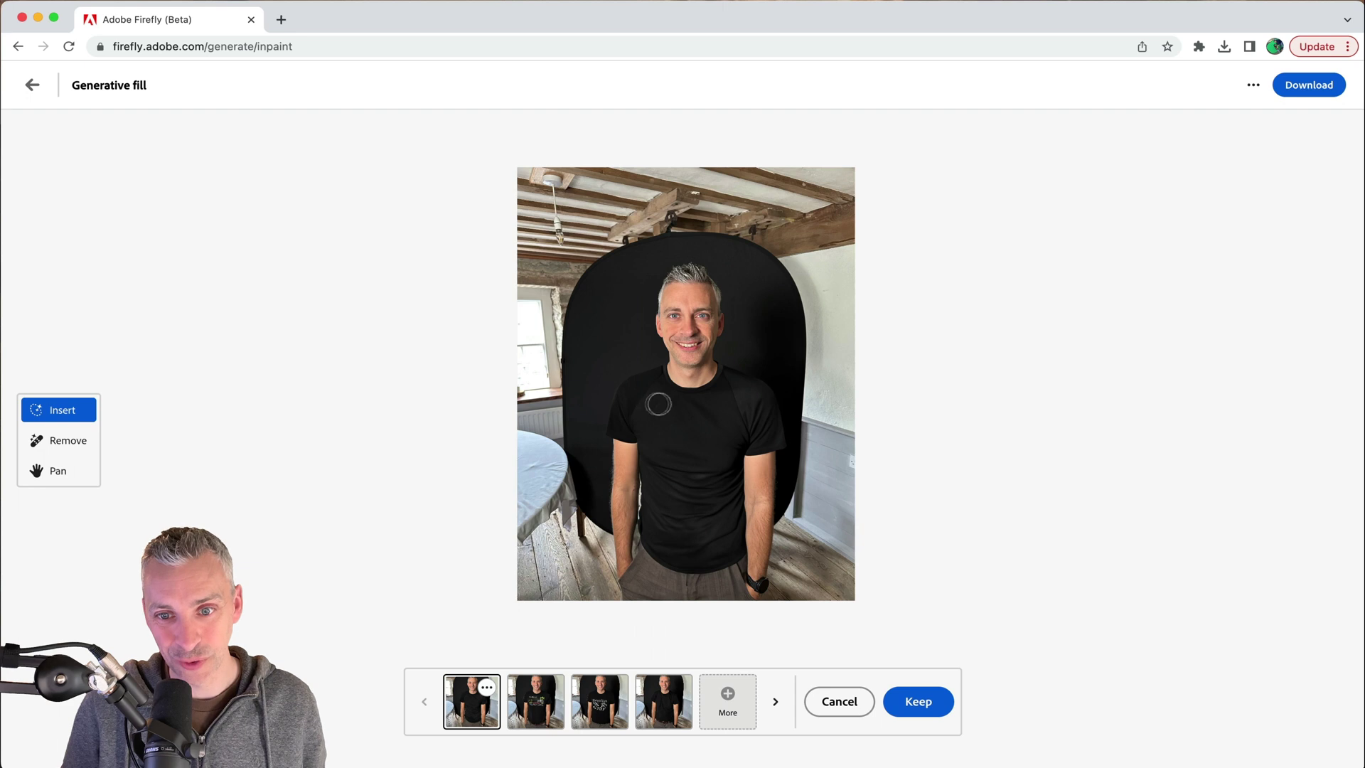
pyautogui.click(836, 705)
# Step: Generate a fill for the selected shirt area using the prompt "a hawaiian shirt"
pyautogui.click(533, 718)
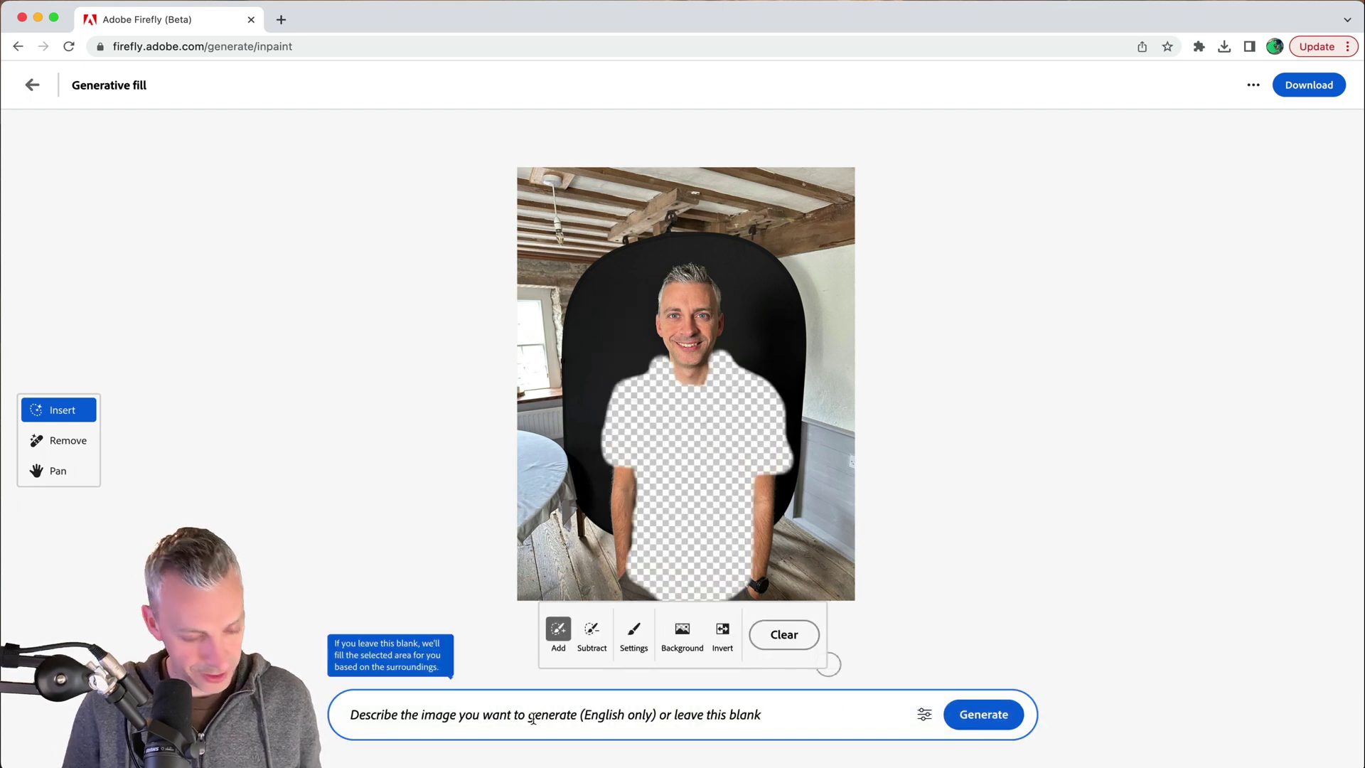
pyautogui.write('a hawaiian shirt')
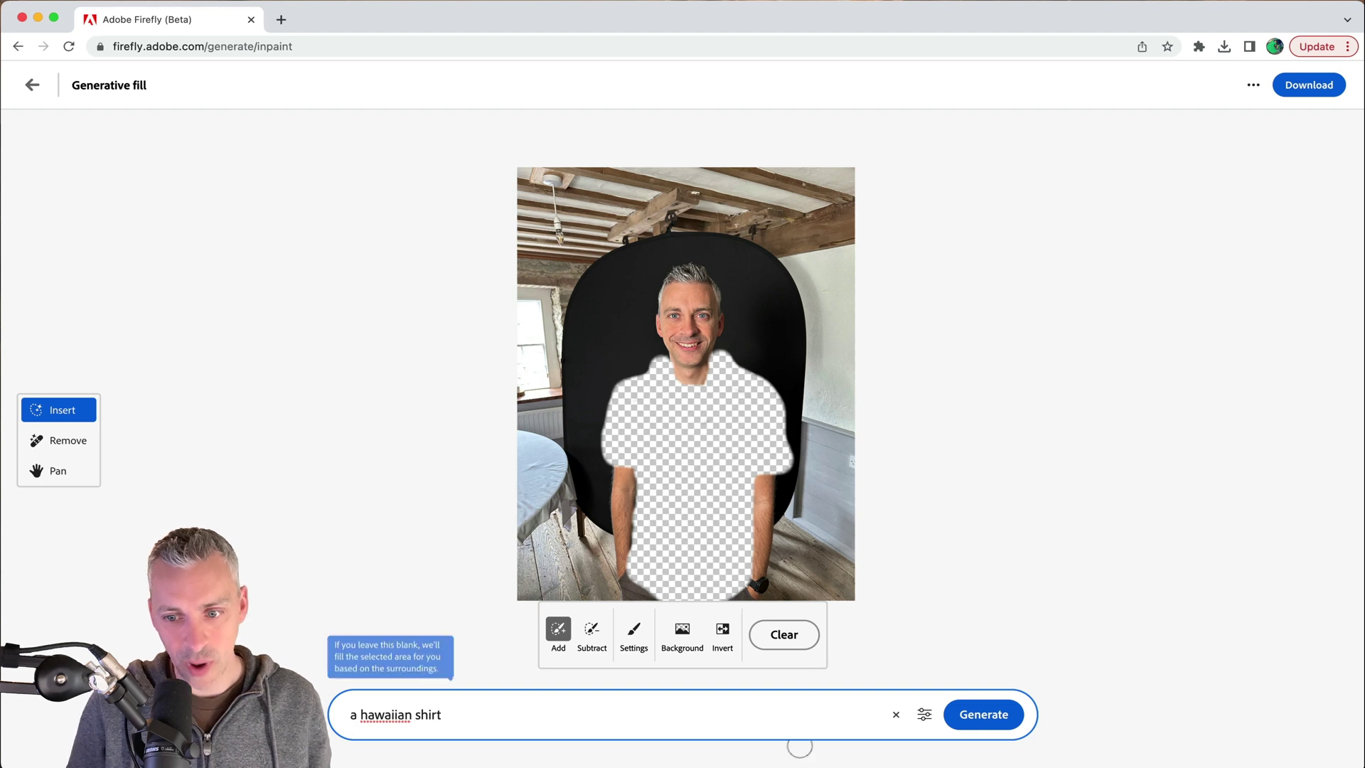
pyautogui.click(980, 714)
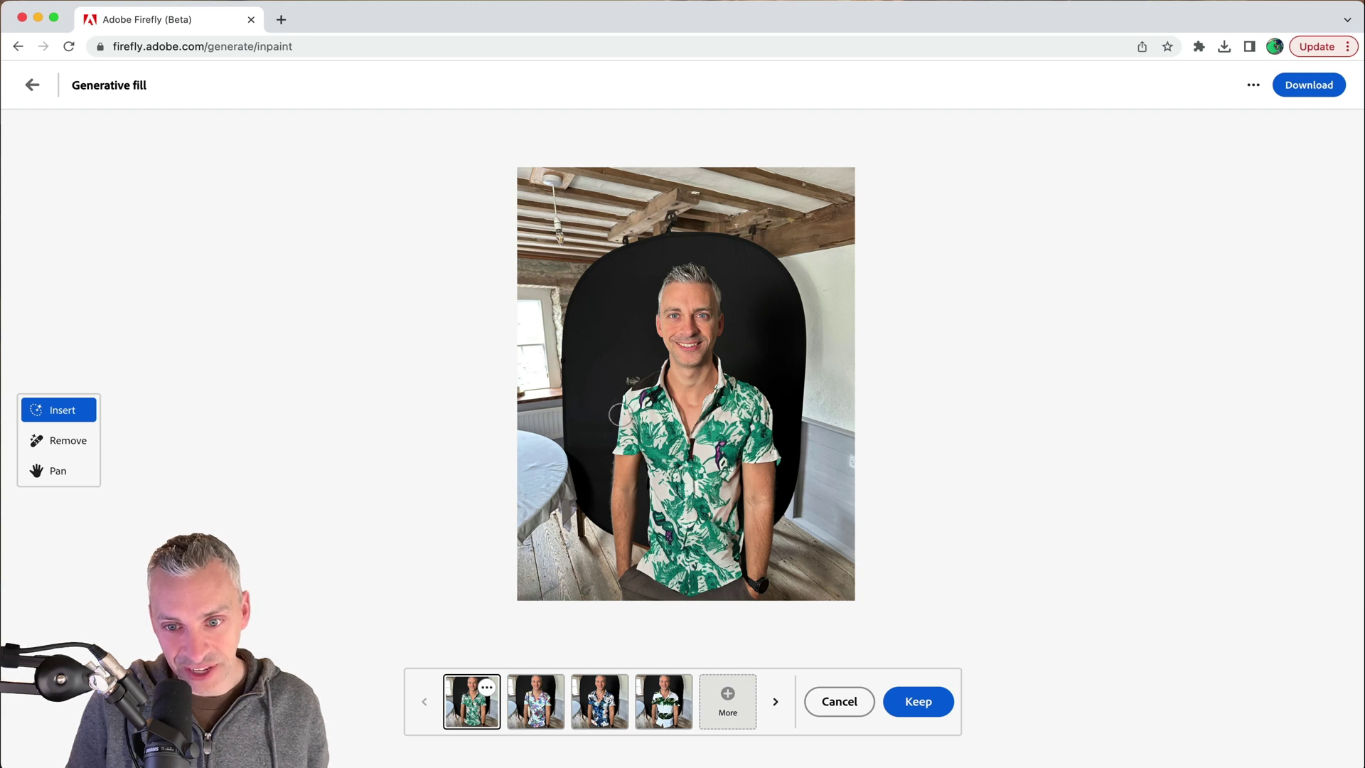
# Step: Compare the four generated Hawaiian shirt variations on the portrait
pyautogui.click(536, 716)
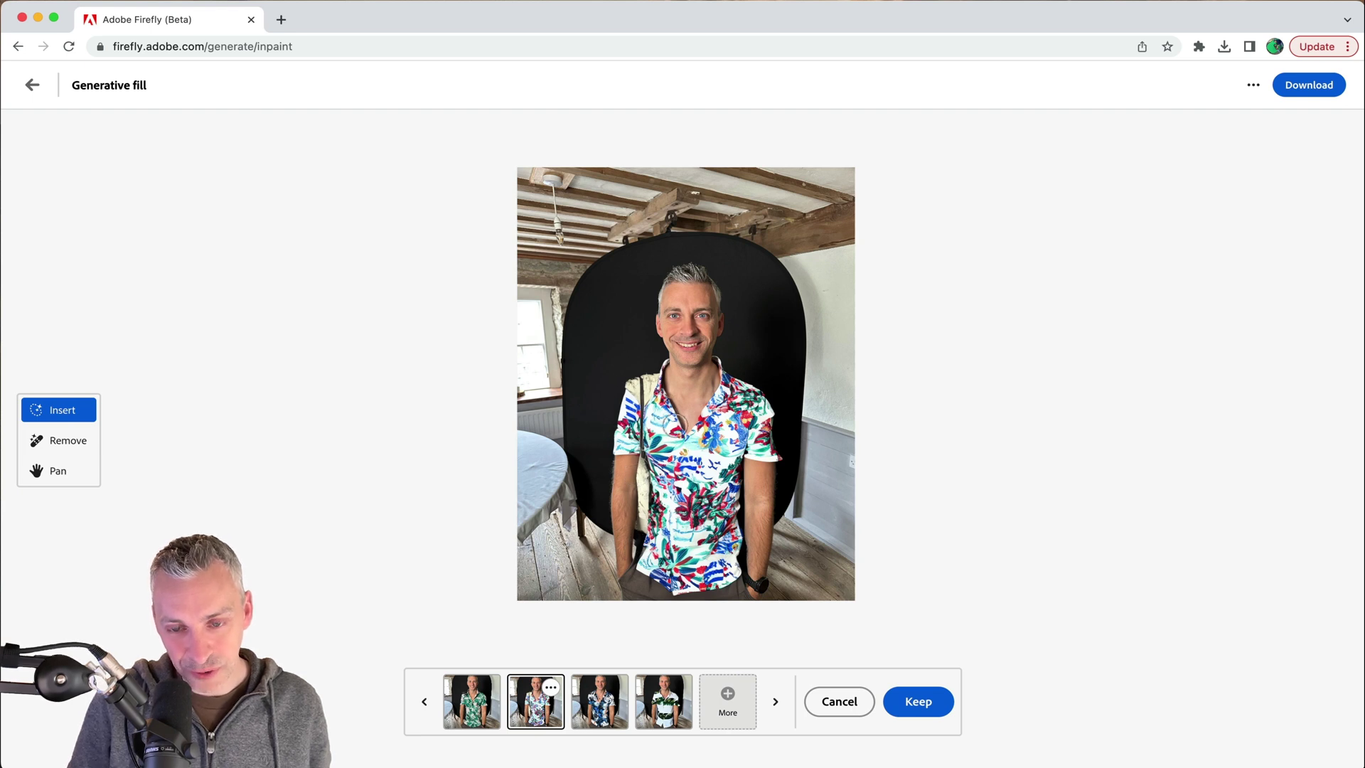
pyautogui.click(601, 699)
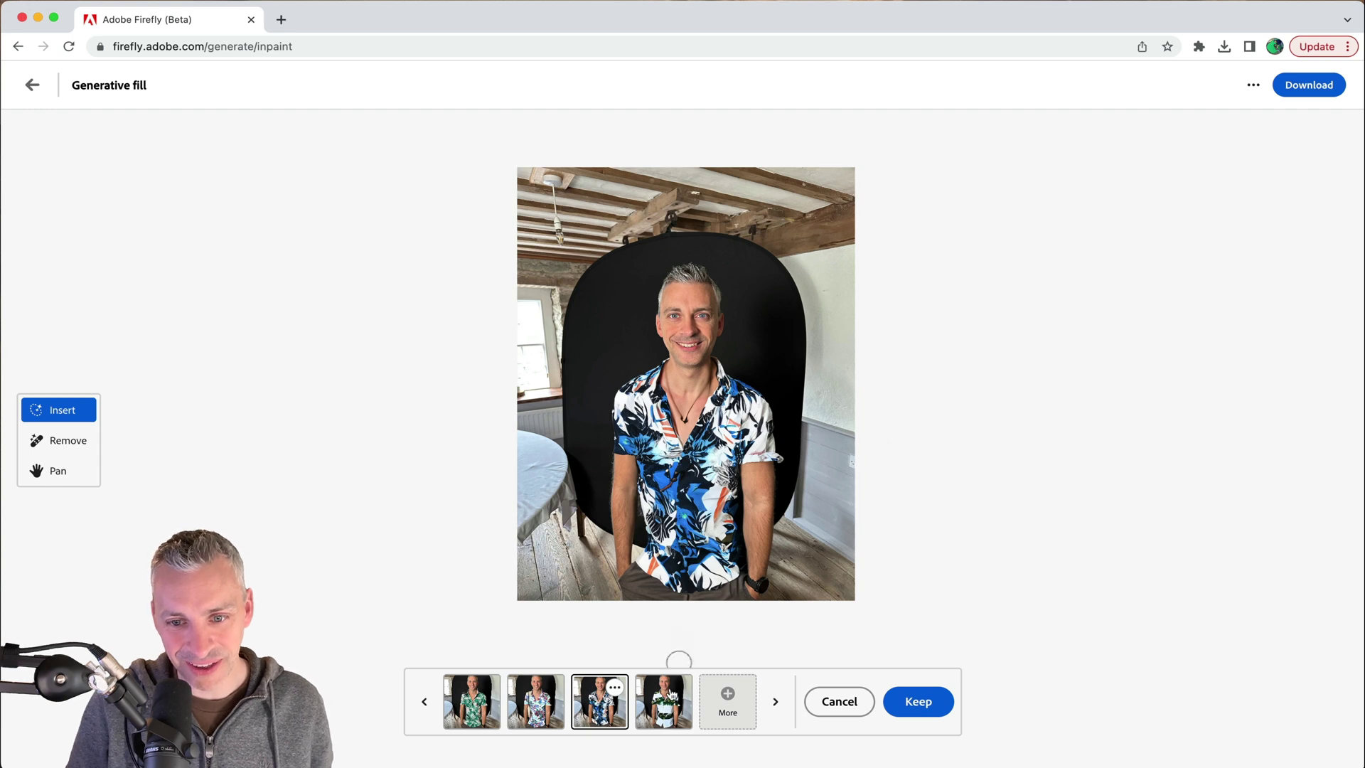
pyautogui.click(673, 694)
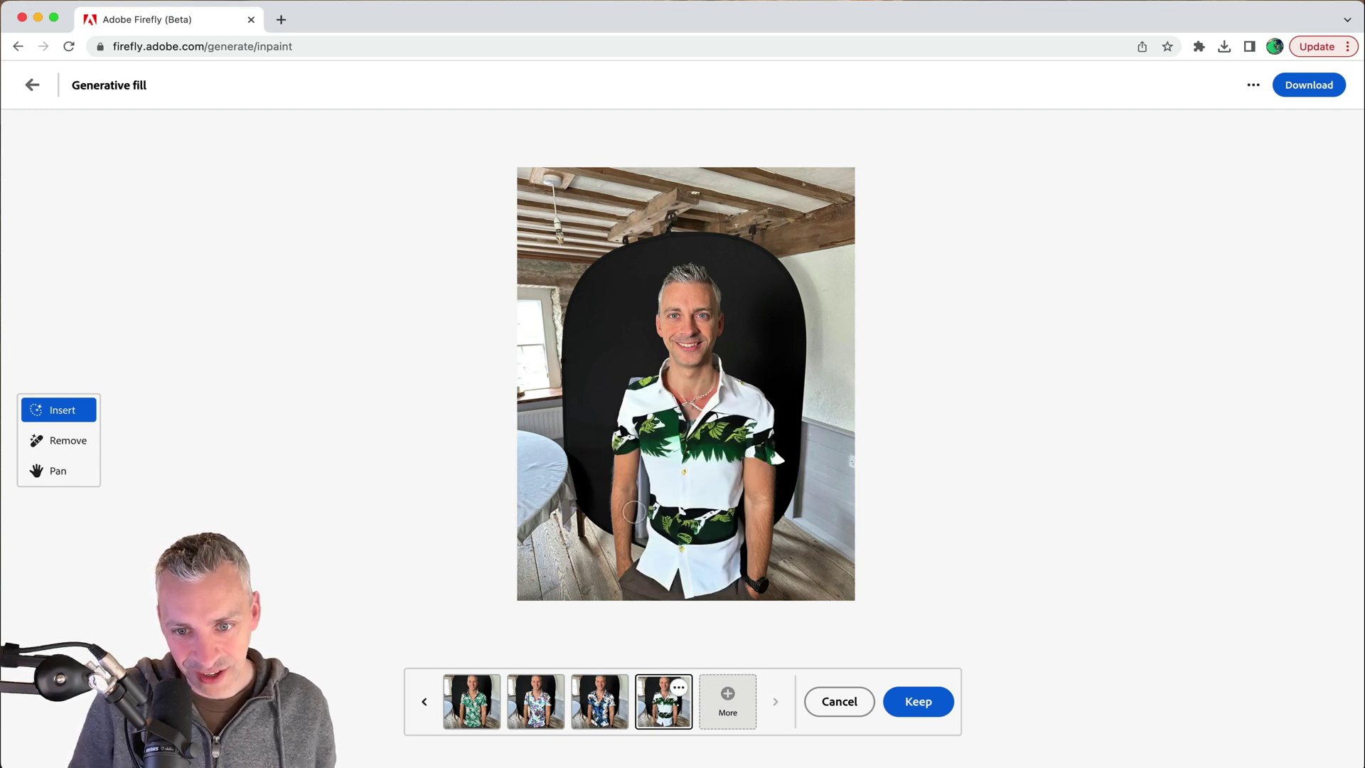
pyautogui.click(587, 709)
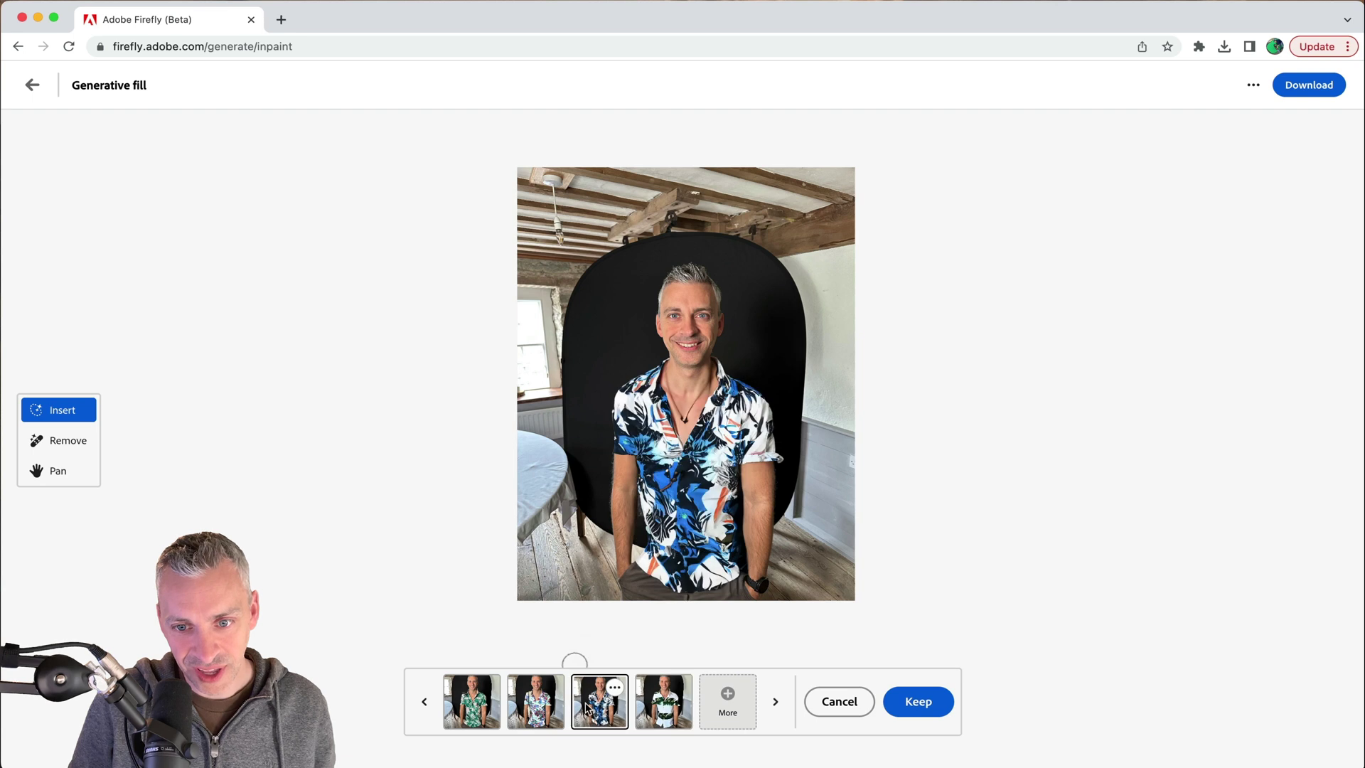
pyautogui.click(538, 709)
pyautogui.click(471, 715)
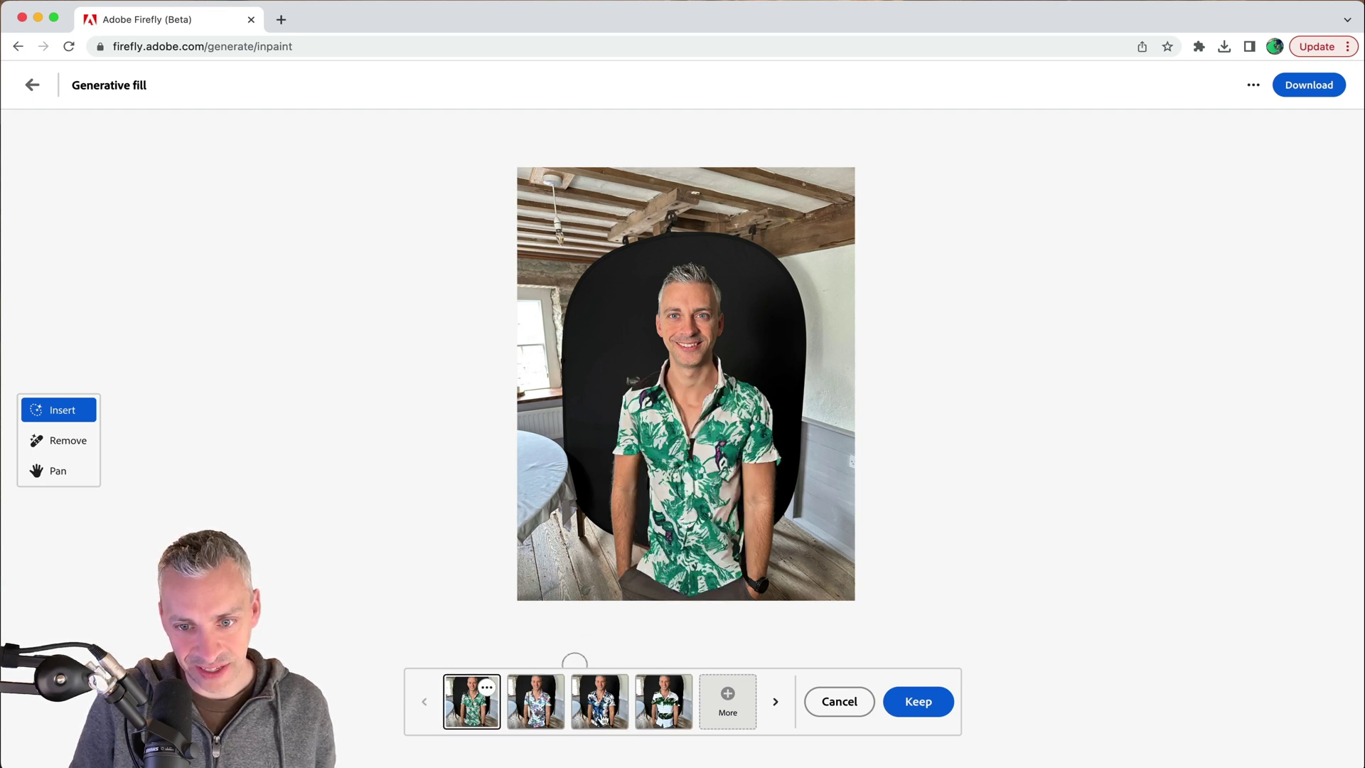
pyautogui.click(601, 715)
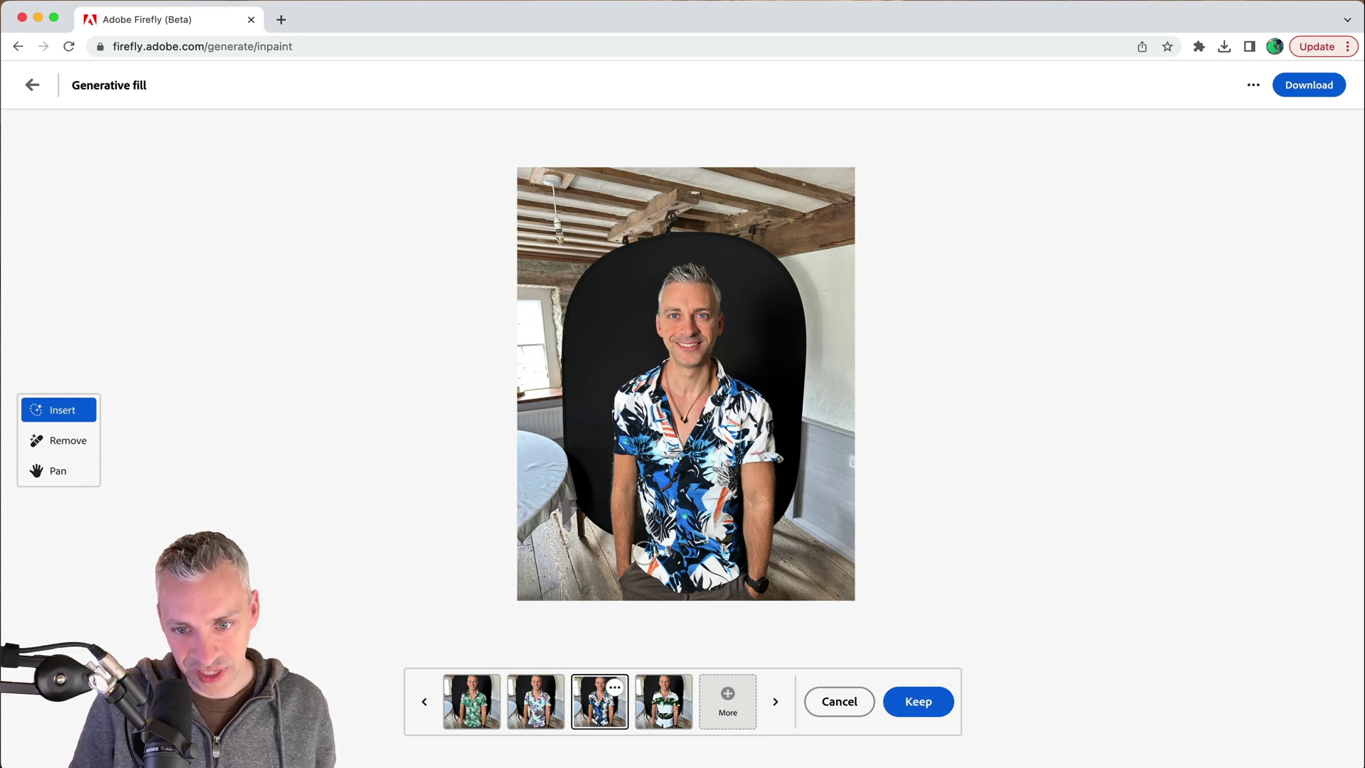
# Step: Generate more Hawaiian shirt variations and preview each one in the new set
pyautogui.click(728, 701)
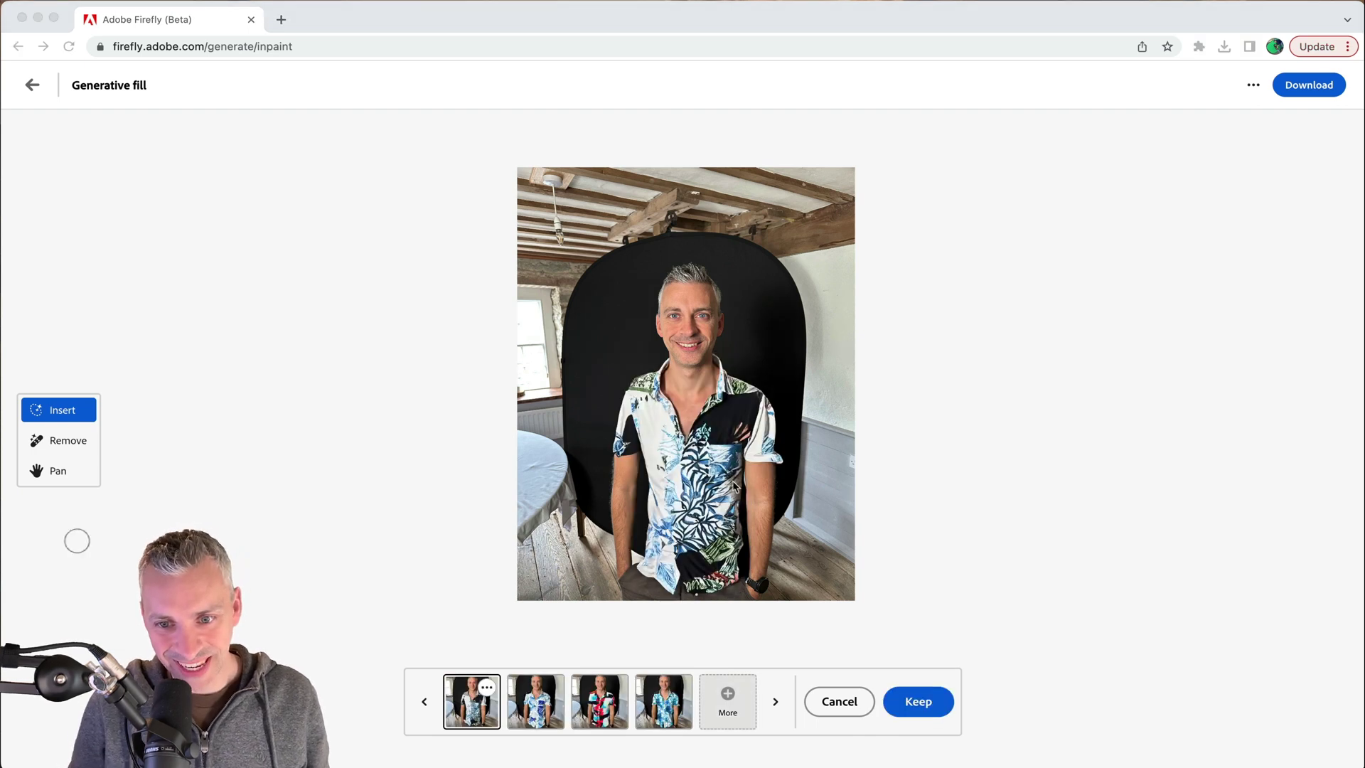
pyautogui.click(544, 707)
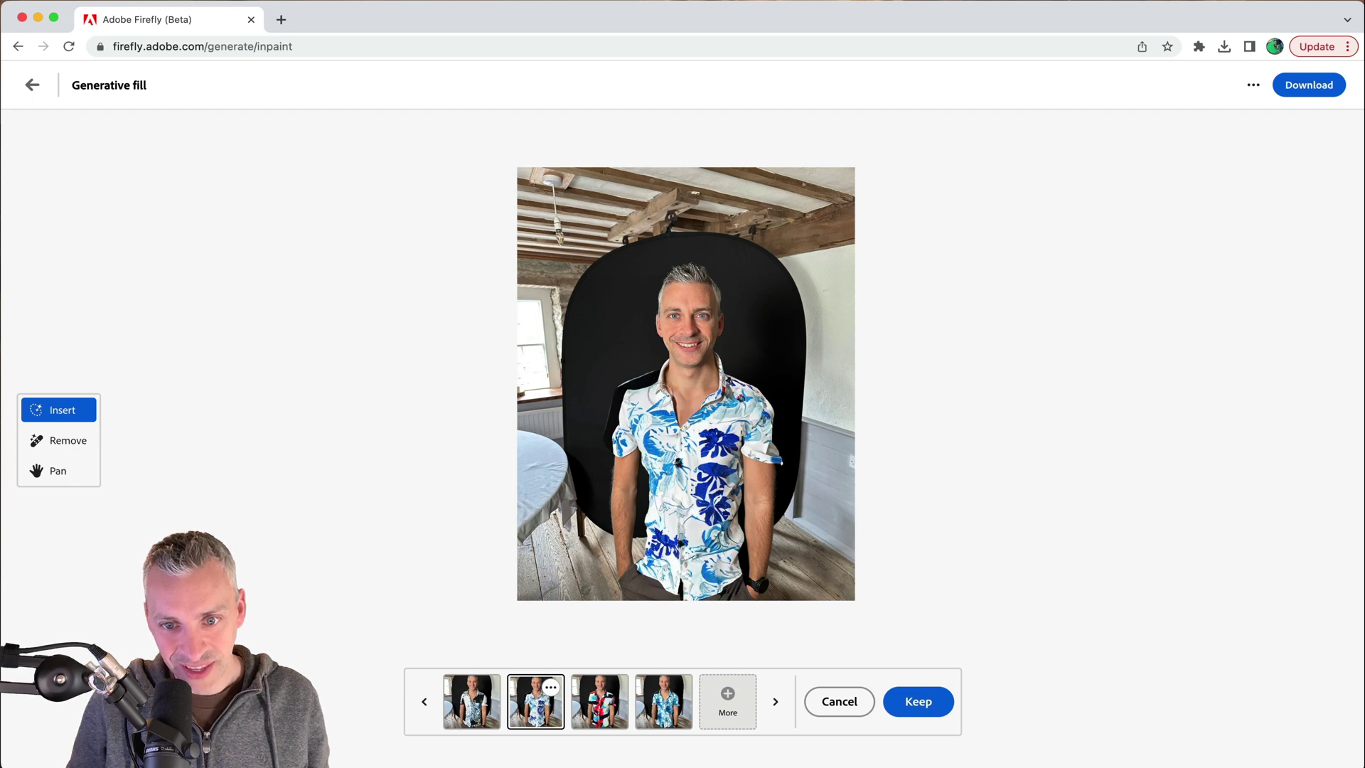
pyautogui.click(599, 701)
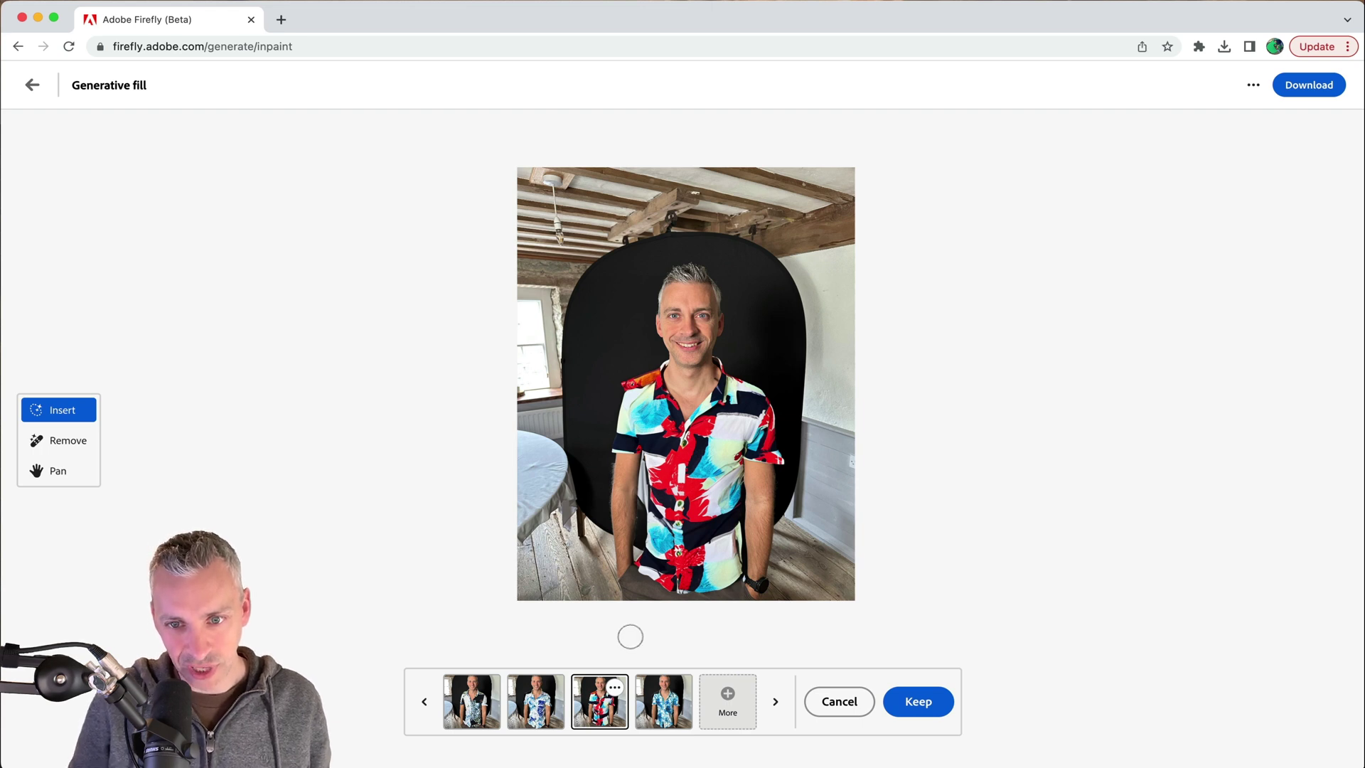
pyautogui.click(663, 695)
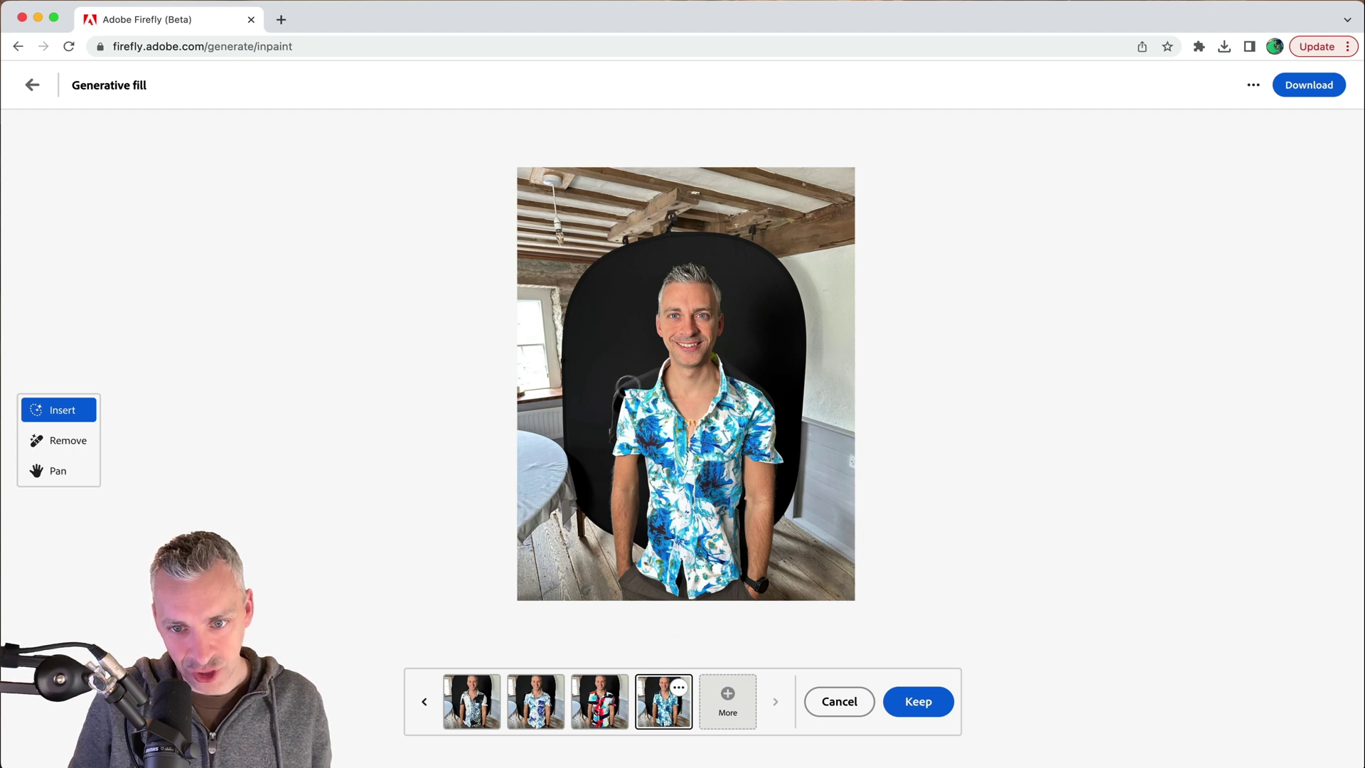
# Step: Go back to the first set of variations and select the blue, black and white floral shirt
pyautogui.click(430, 705)
pyautogui.click(431, 706)
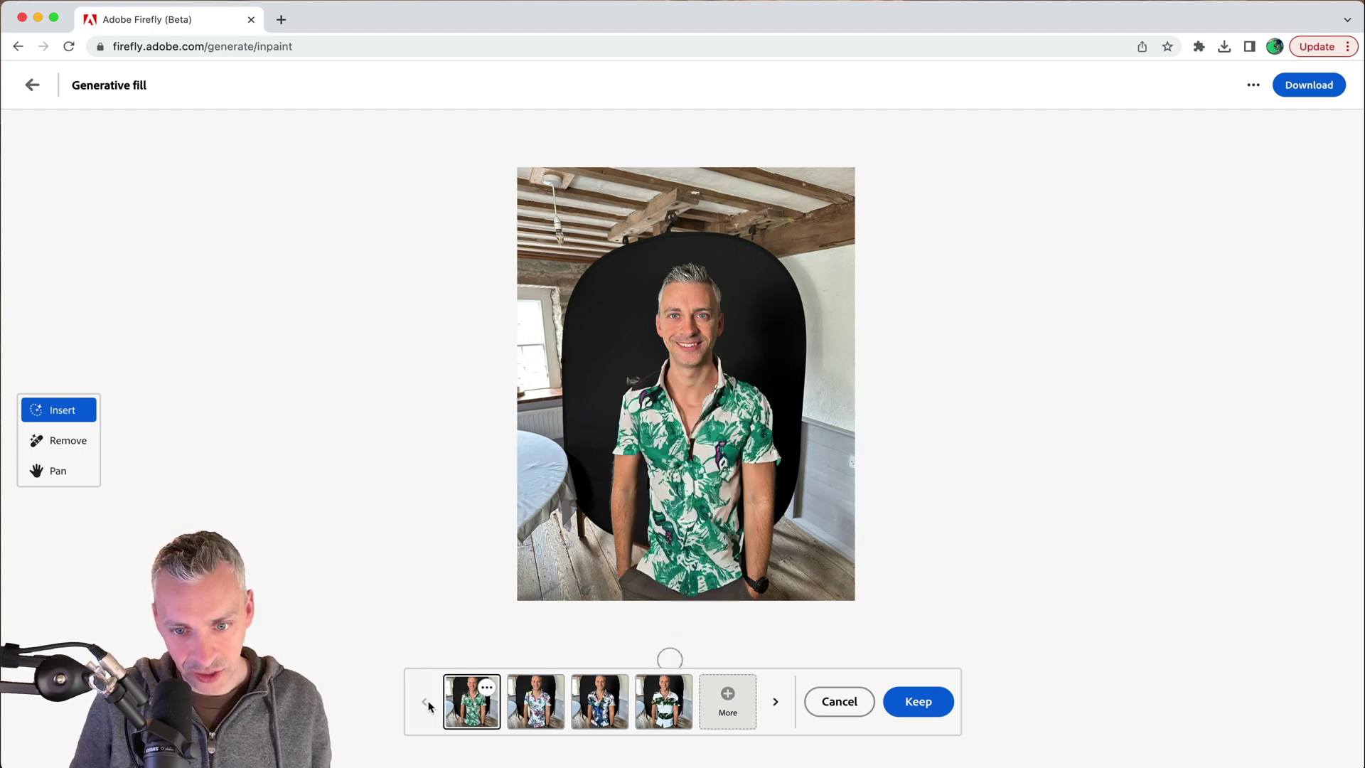
pyautogui.click(603, 701)
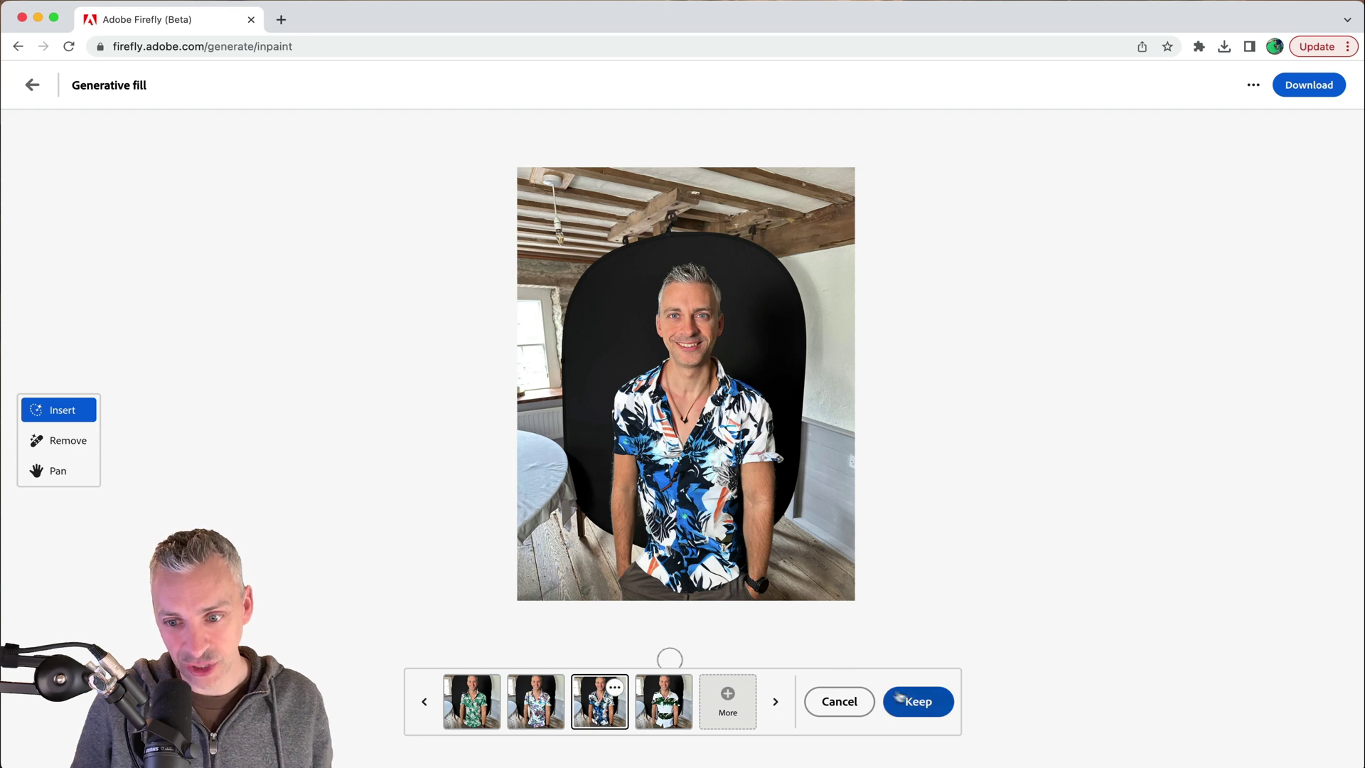
# Step: Keep the blue, black and white floral shirt variation, download the edited portrait, and open the downloaded file
pyautogui.click(917, 701)
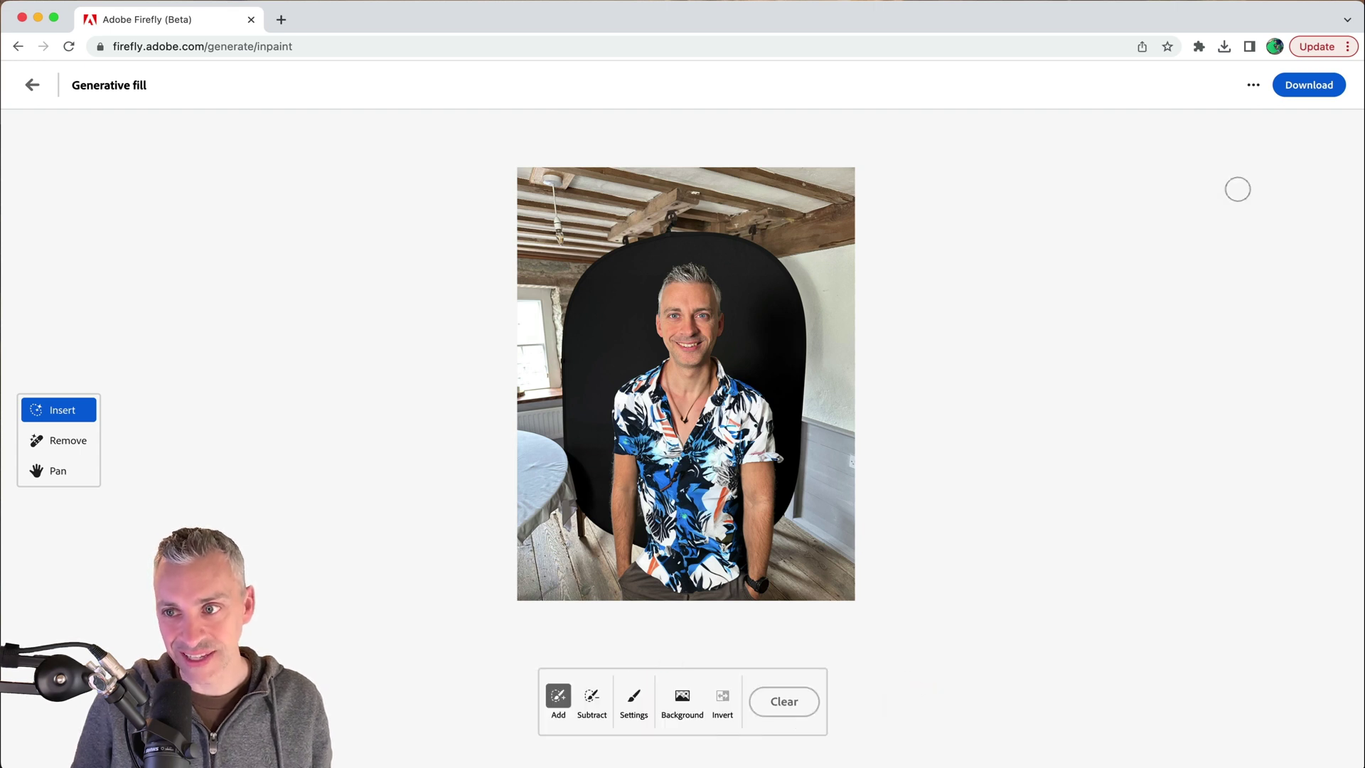
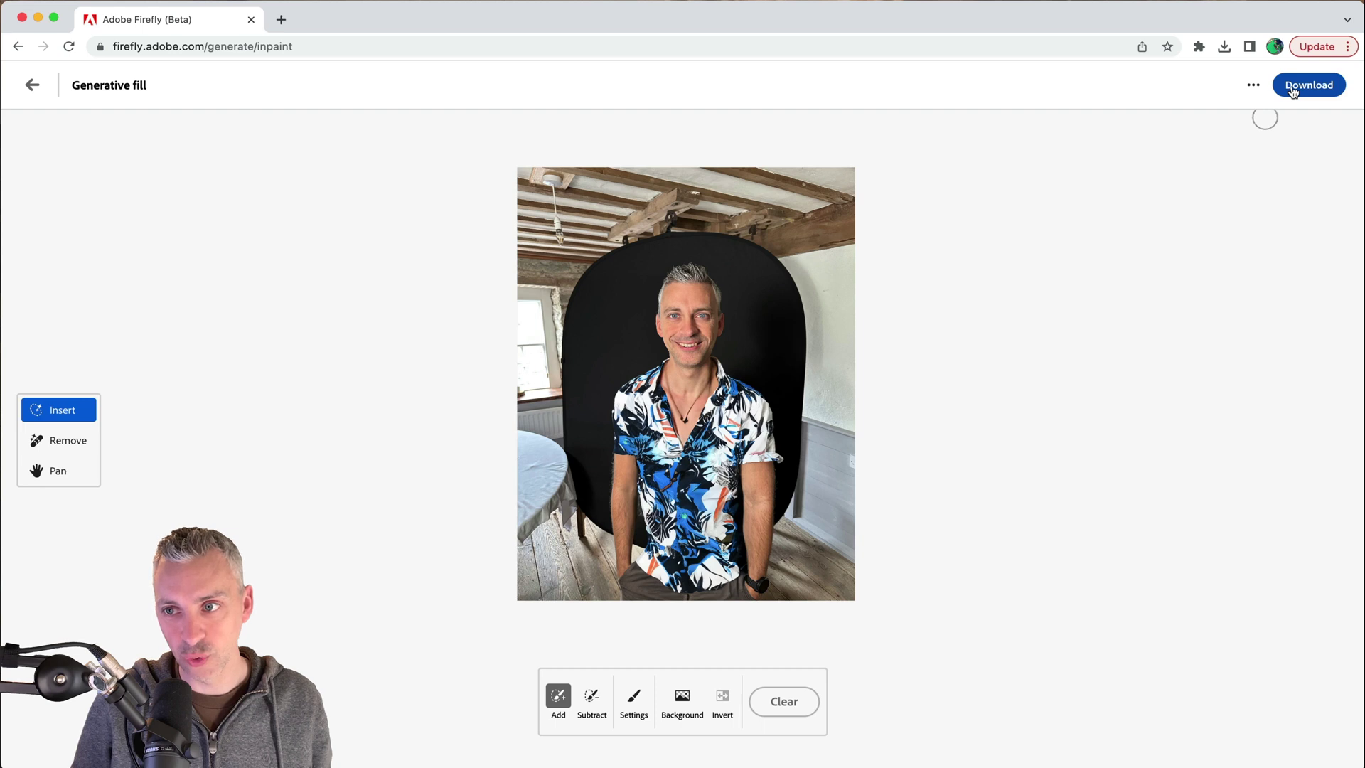
pyautogui.click(1292, 88)
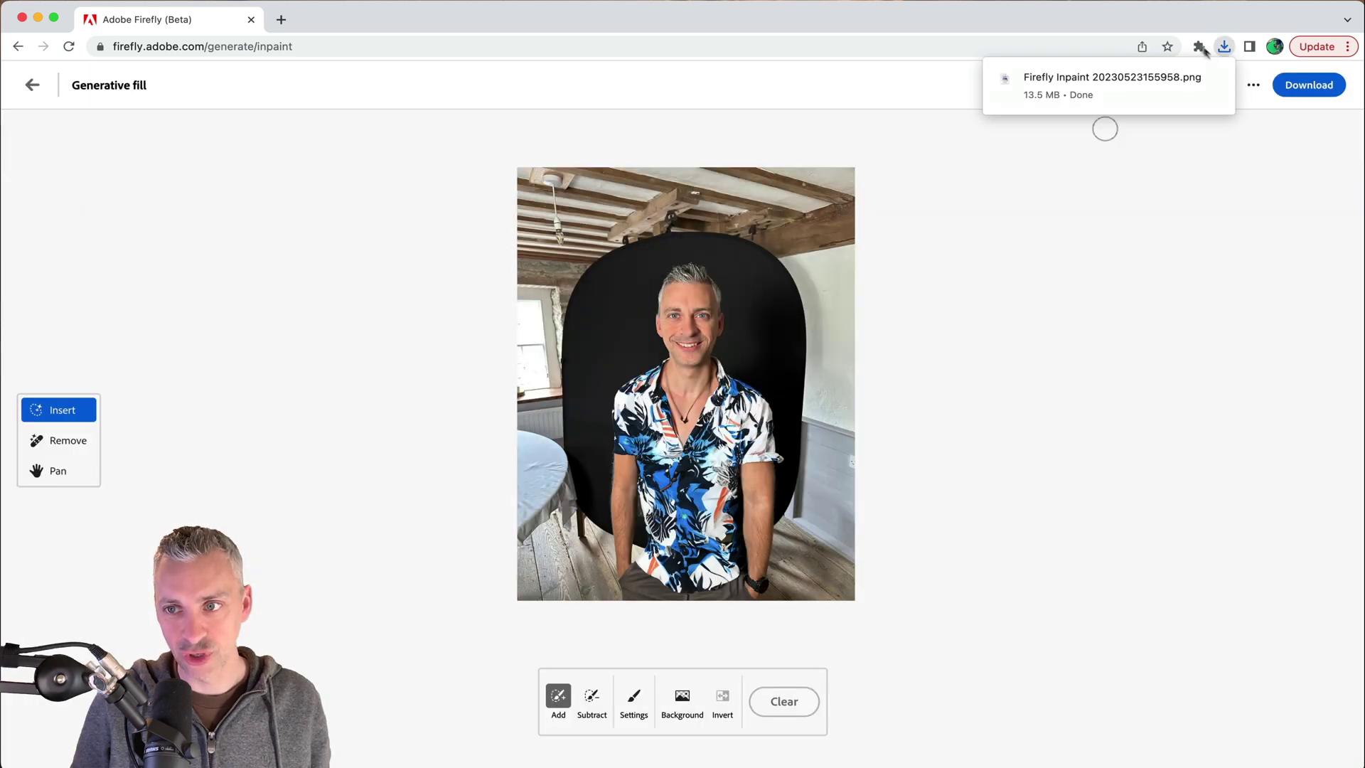
pyautogui.click(1185, 82)
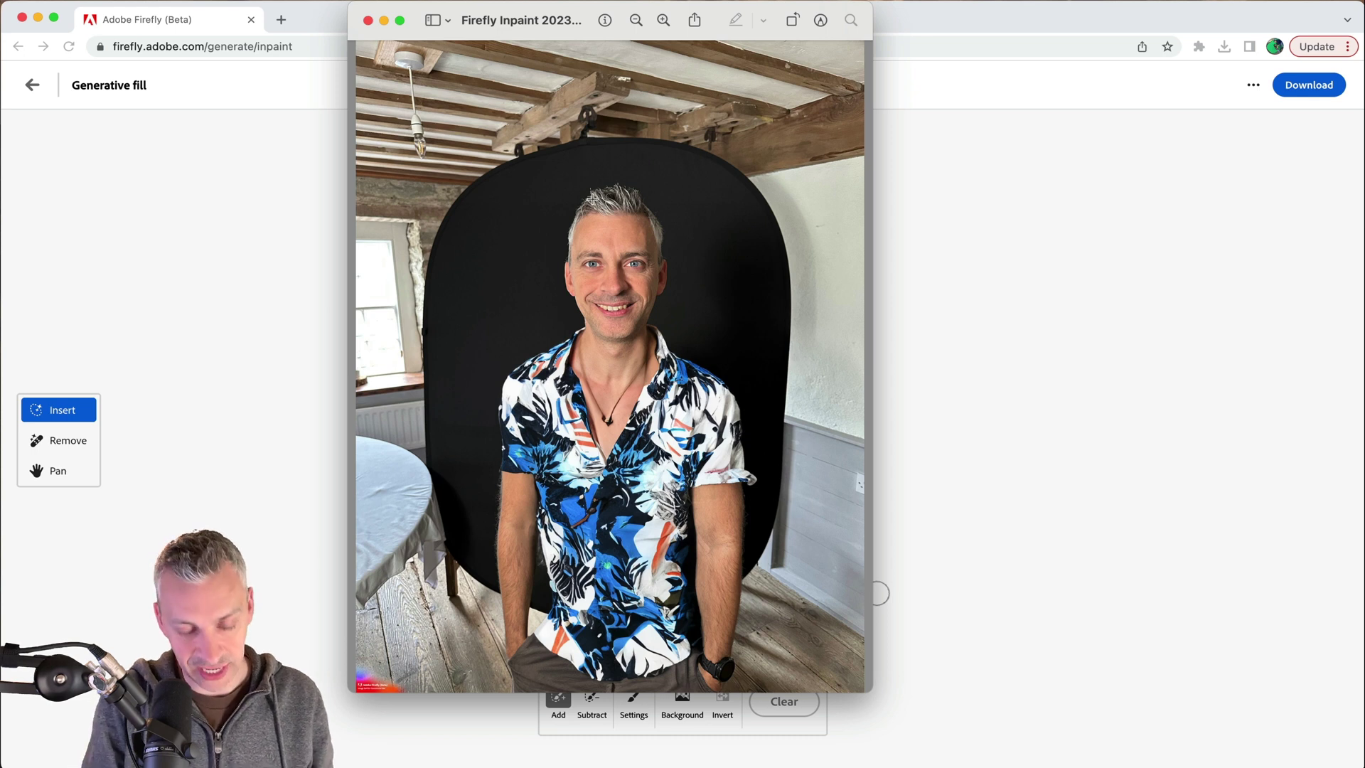
# Step: Examine the downloaded portrait up close, checking the collar, necklace, shirt hem and watermark corner, and close the preview
pyautogui.scroll(5, 592, 197)
pyautogui.scroll(3, 577, 347)
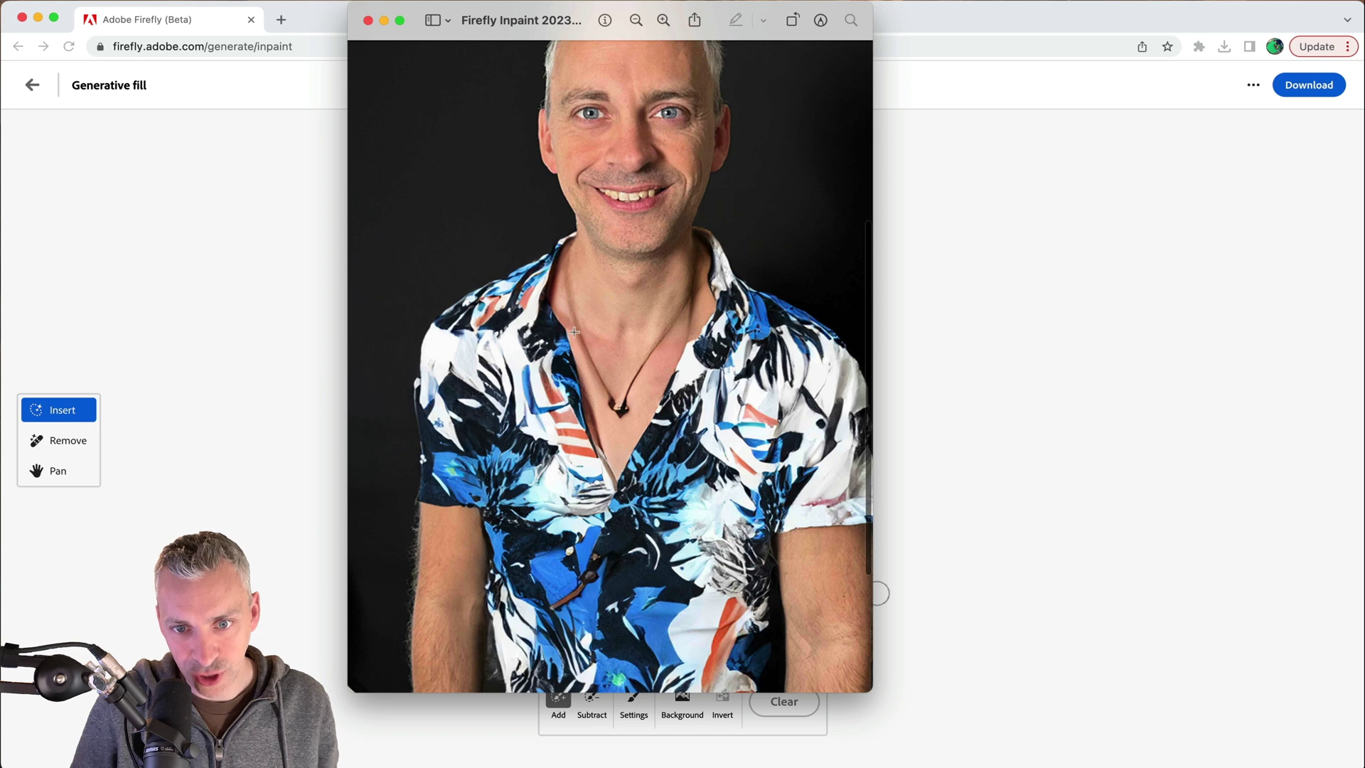
pyautogui.scroll(-5, 620, 417)
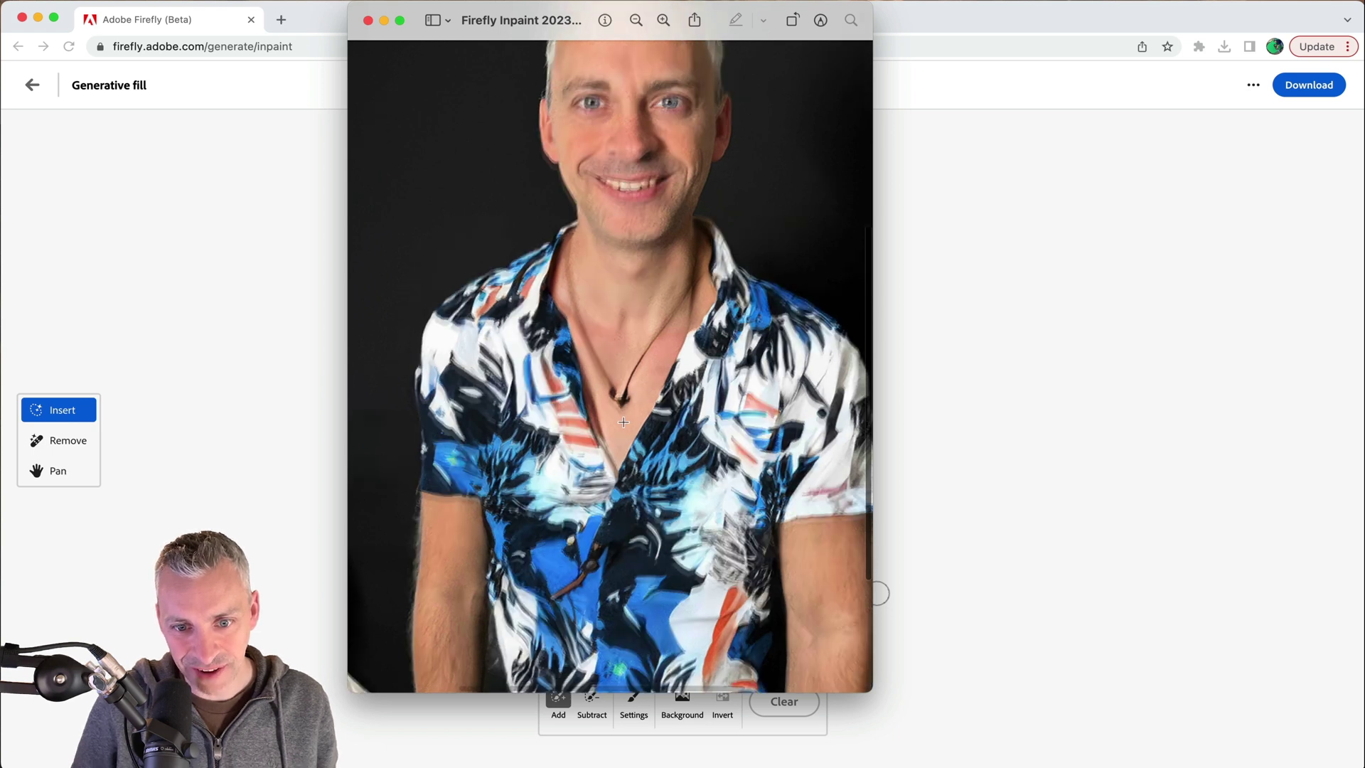
pyautogui.scroll(5, 623, 422)
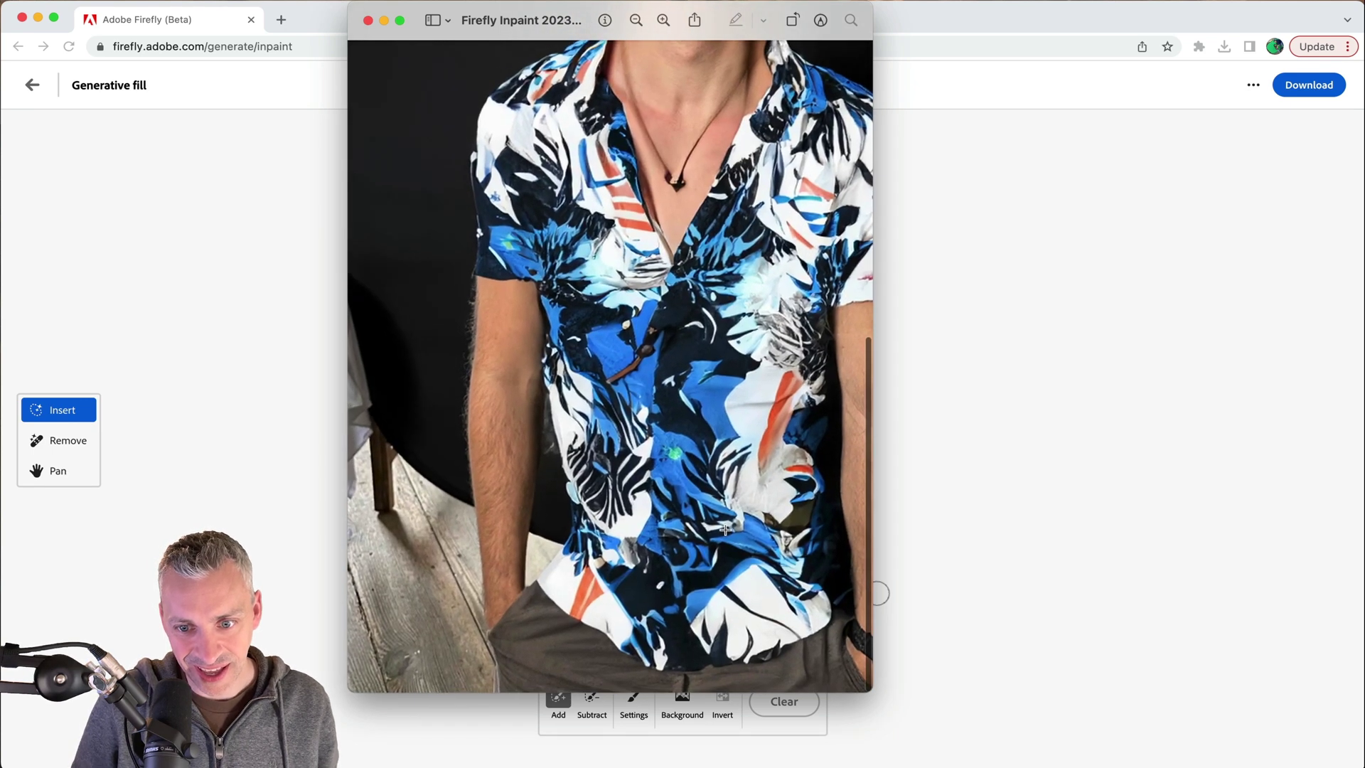
pyautogui.hscroll(-3, 610, 366)
pyautogui.scroll(-2, 610, 366)
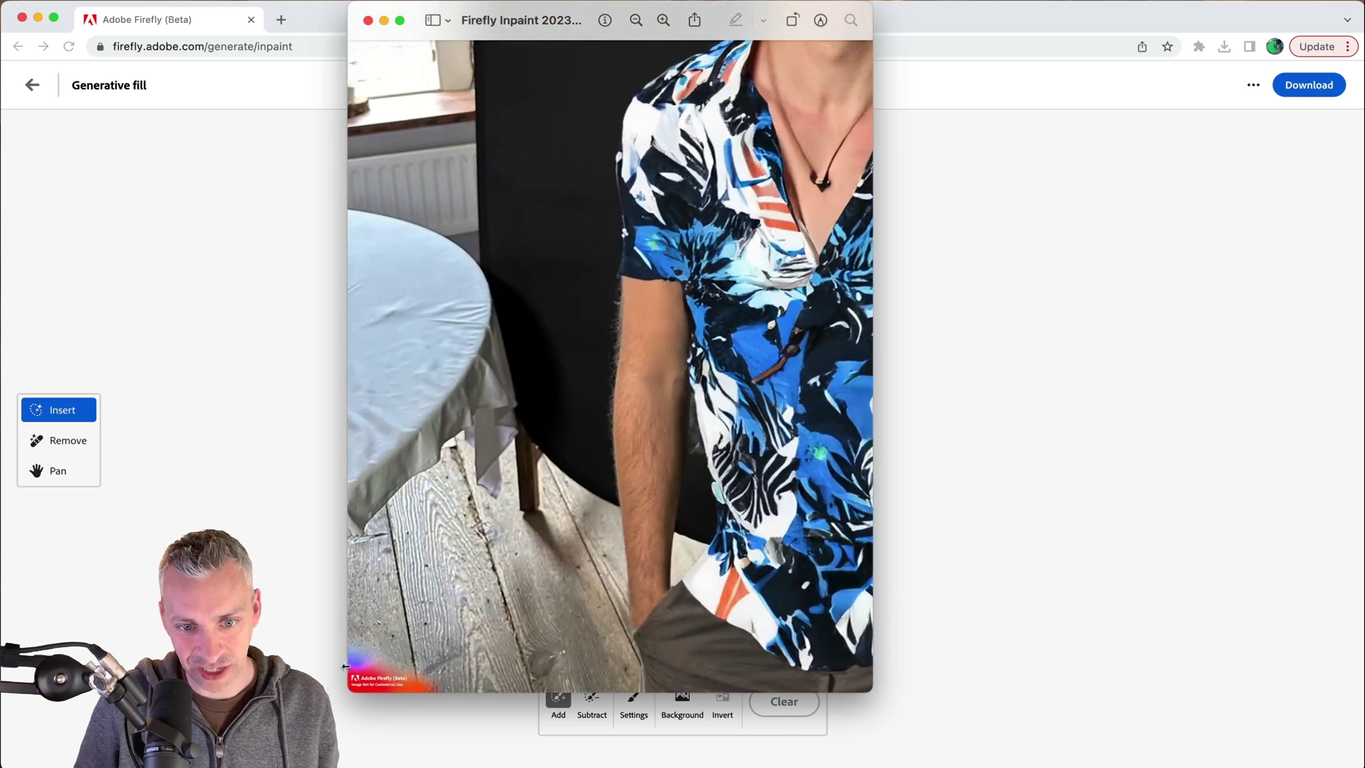
pyautogui.scroll(5, 499, 548)
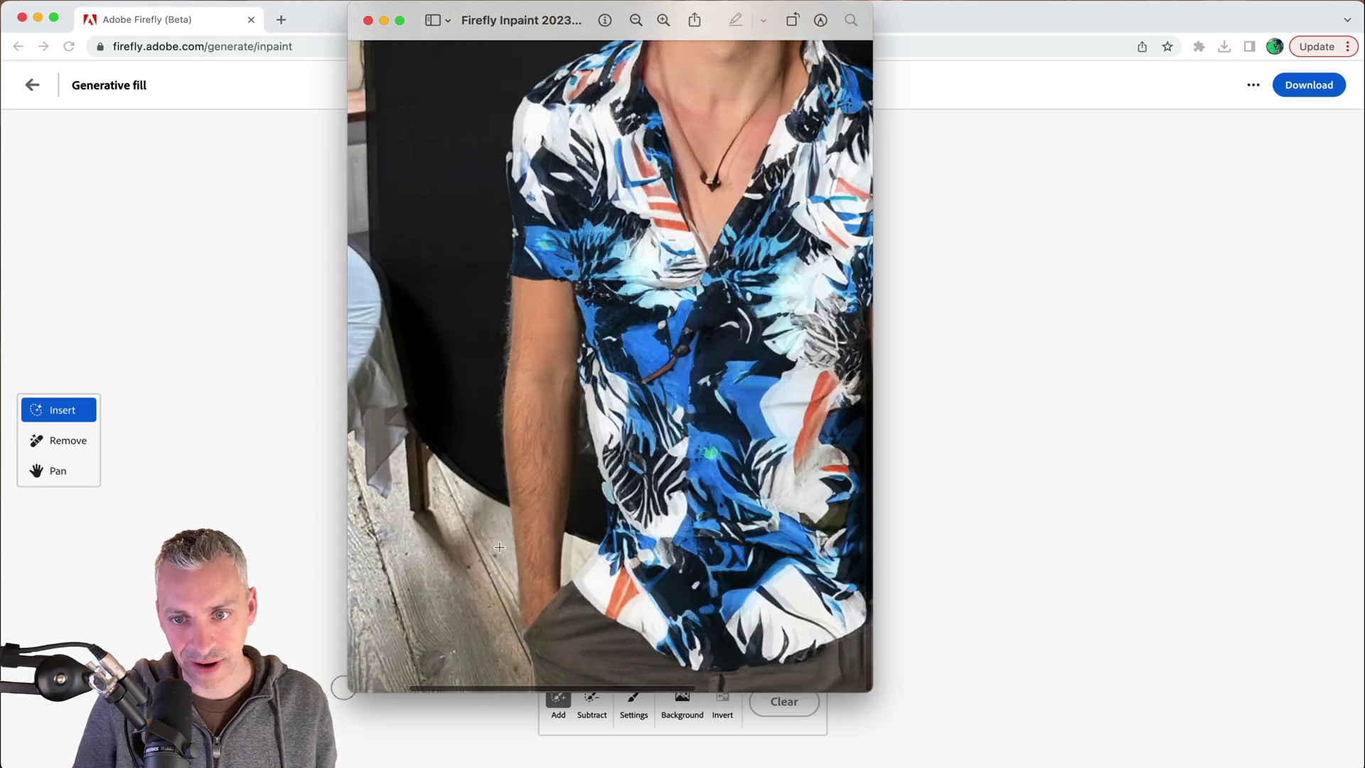
pyautogui.hscroll(2, 499, 548)
pyautogui.press('super+minus')
pyautogui.press('super+minus')
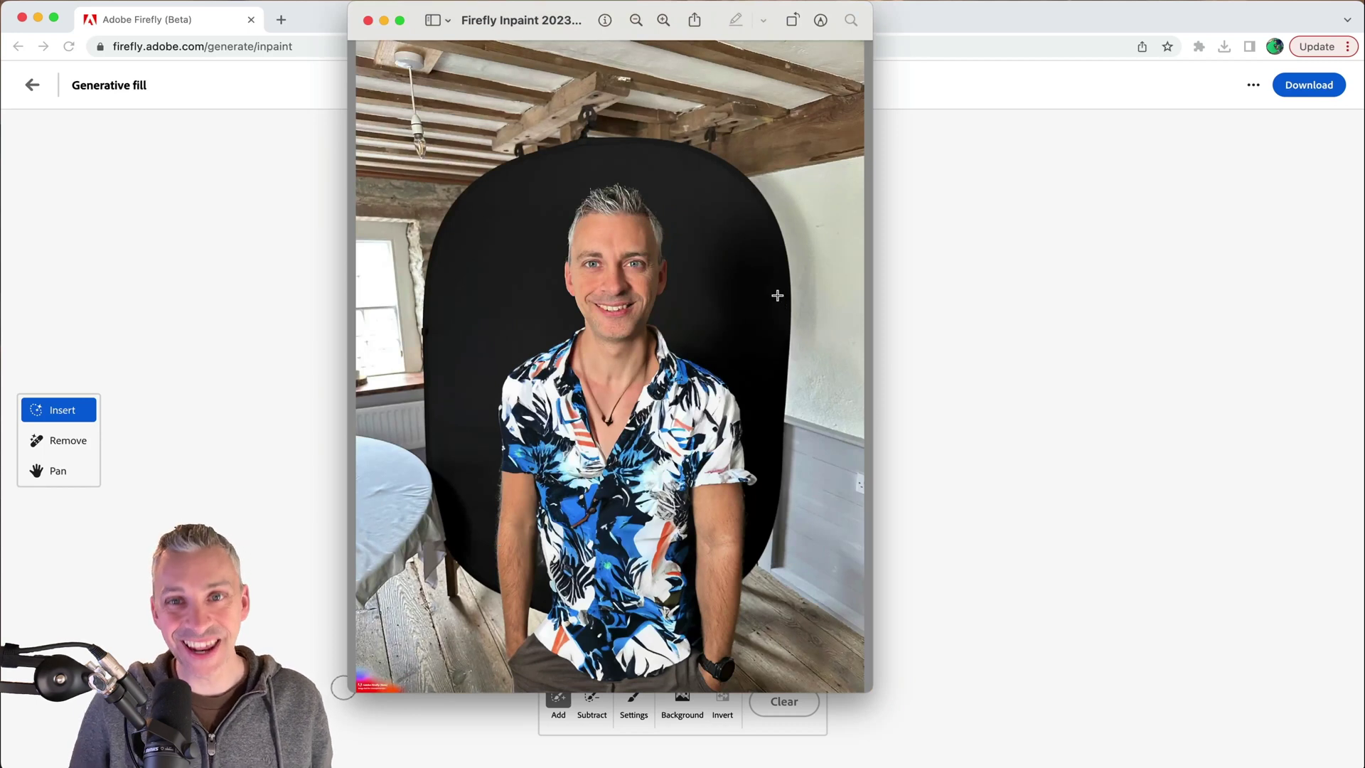
pyautogui.press('super+w')
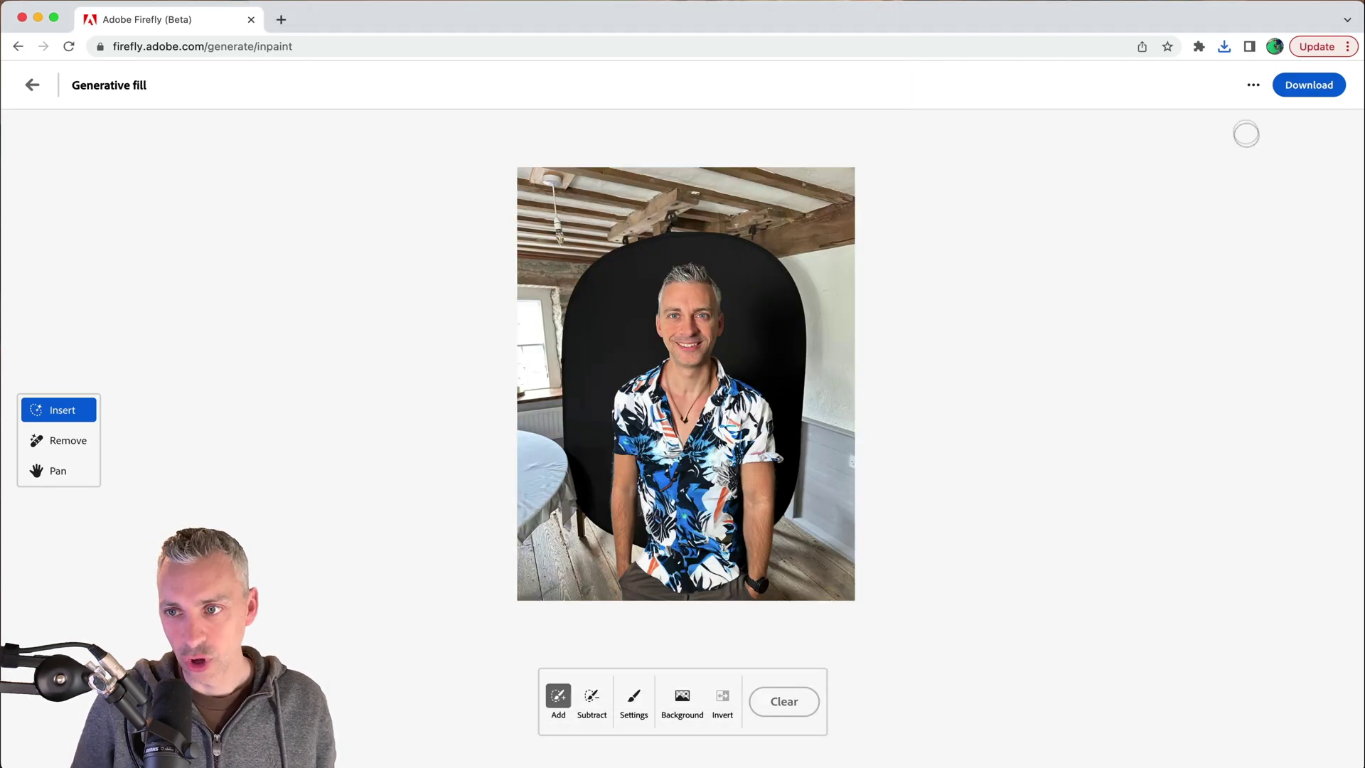
# Step: Copy the edited portrait to the clipboard
pyautogui.click(1252, 86)
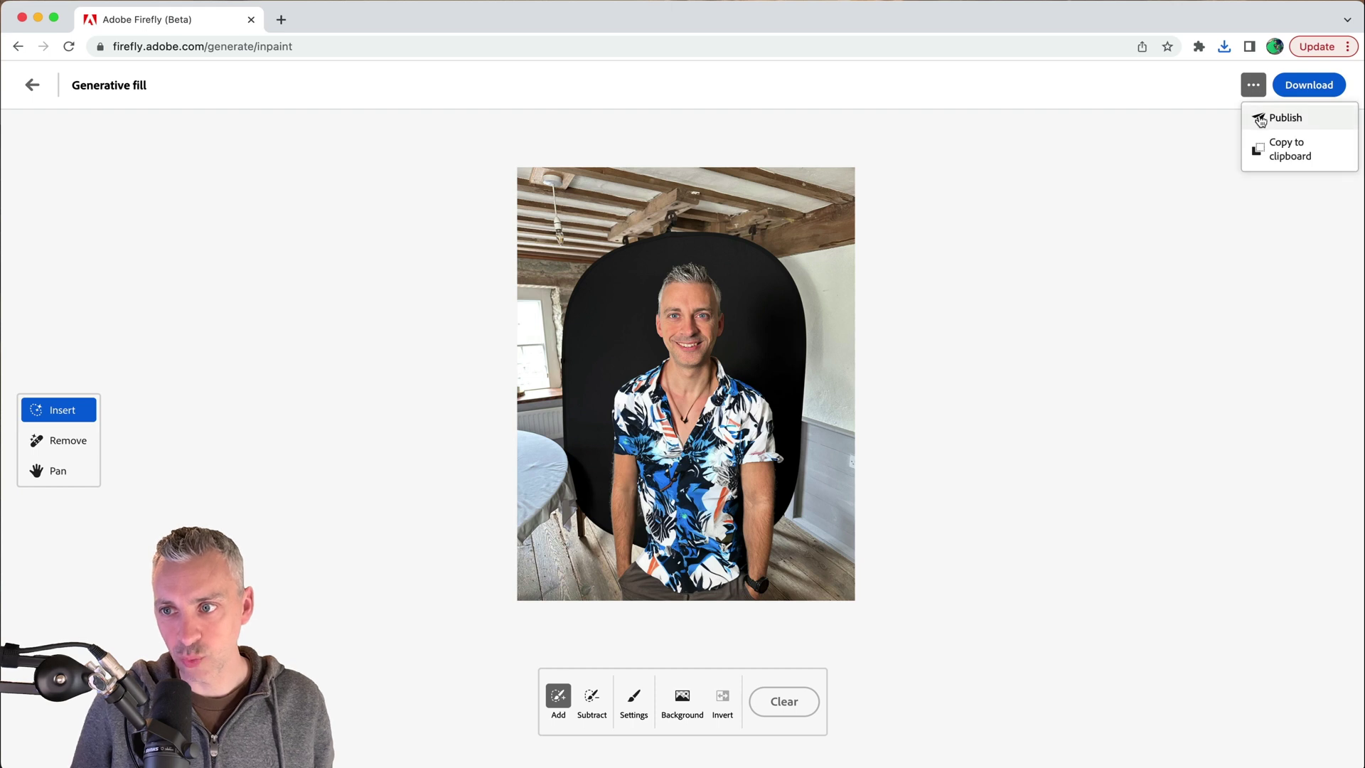
pyautogui.click(1273, 149)
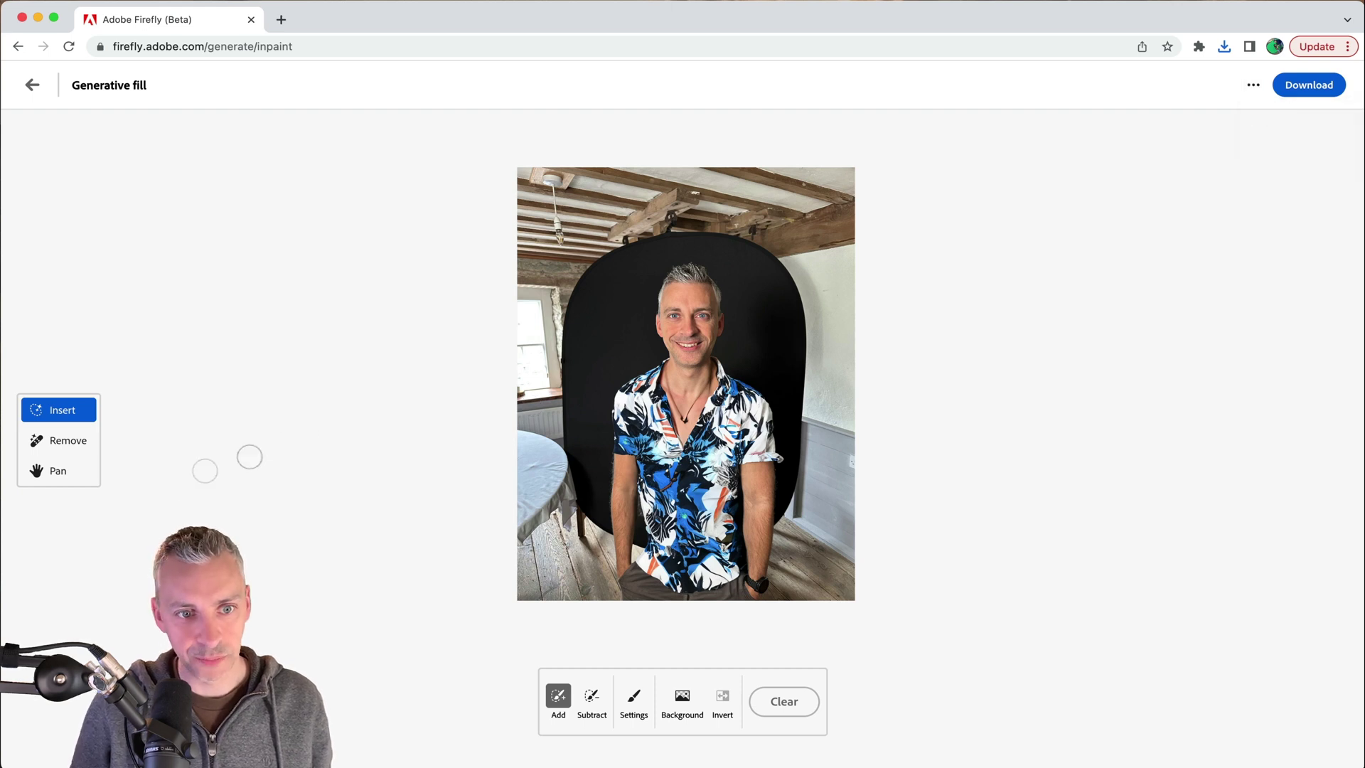
# Step: Mask out the portrait's background, invert the mask to check the edges around the man, and invert it back
pyautogui.click(682, 699)
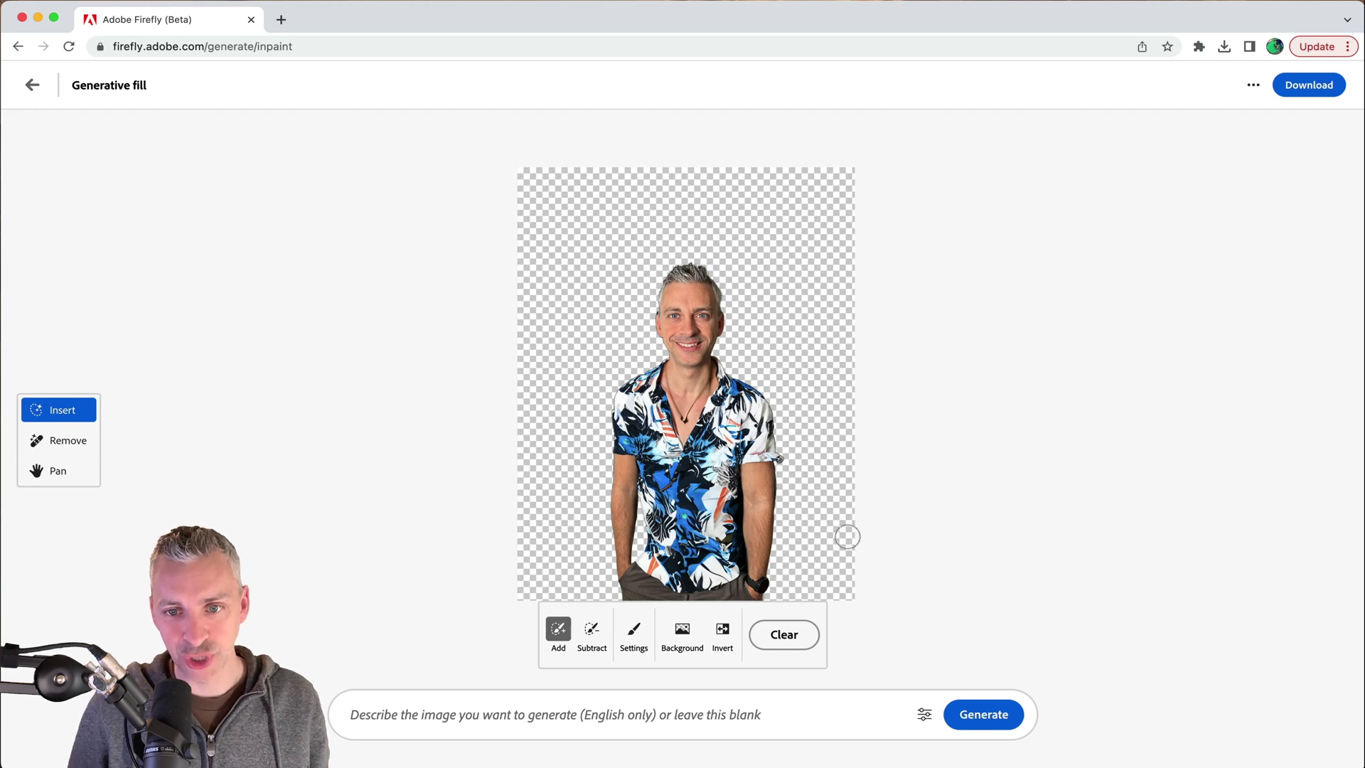
pyautogui.click(723, 631)
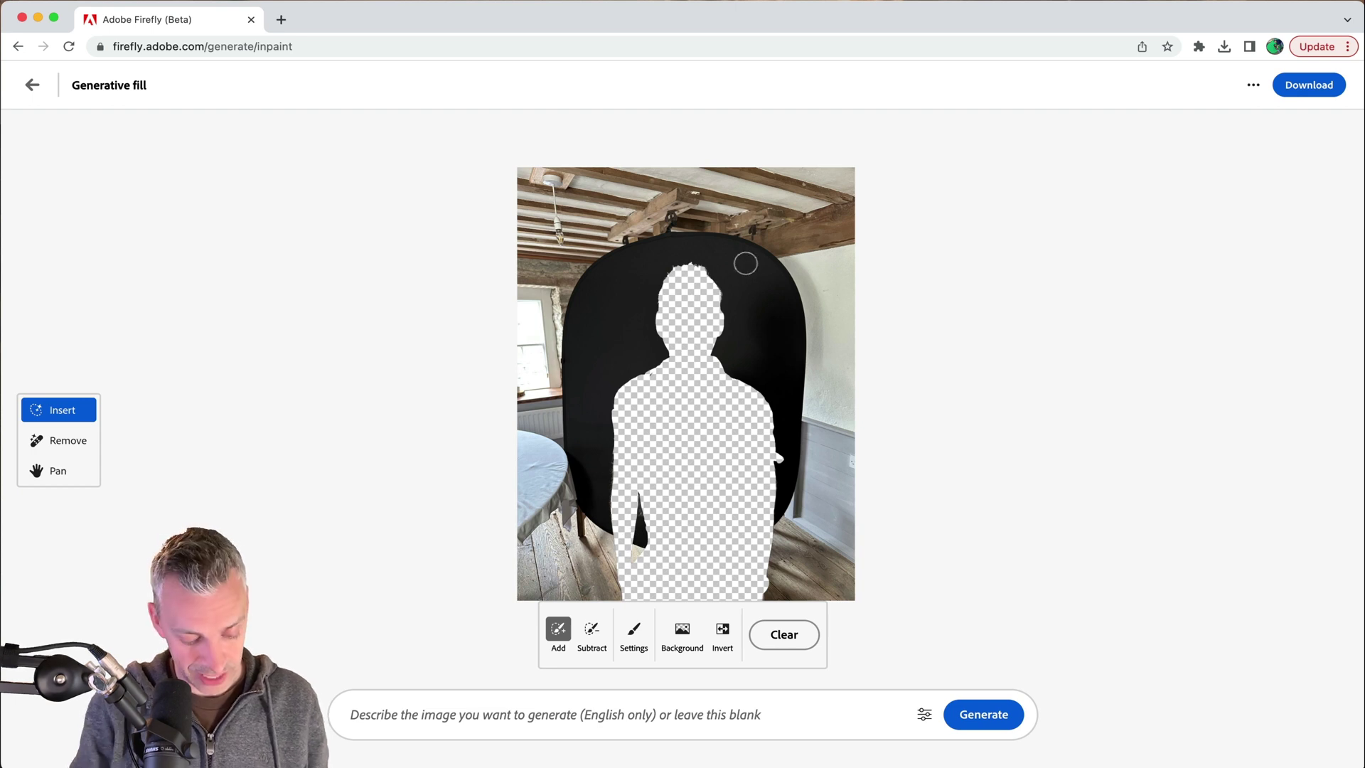
pyautogui.scroll(5, 745, 263)
pyautogui.scroll(-5, 745, 263)
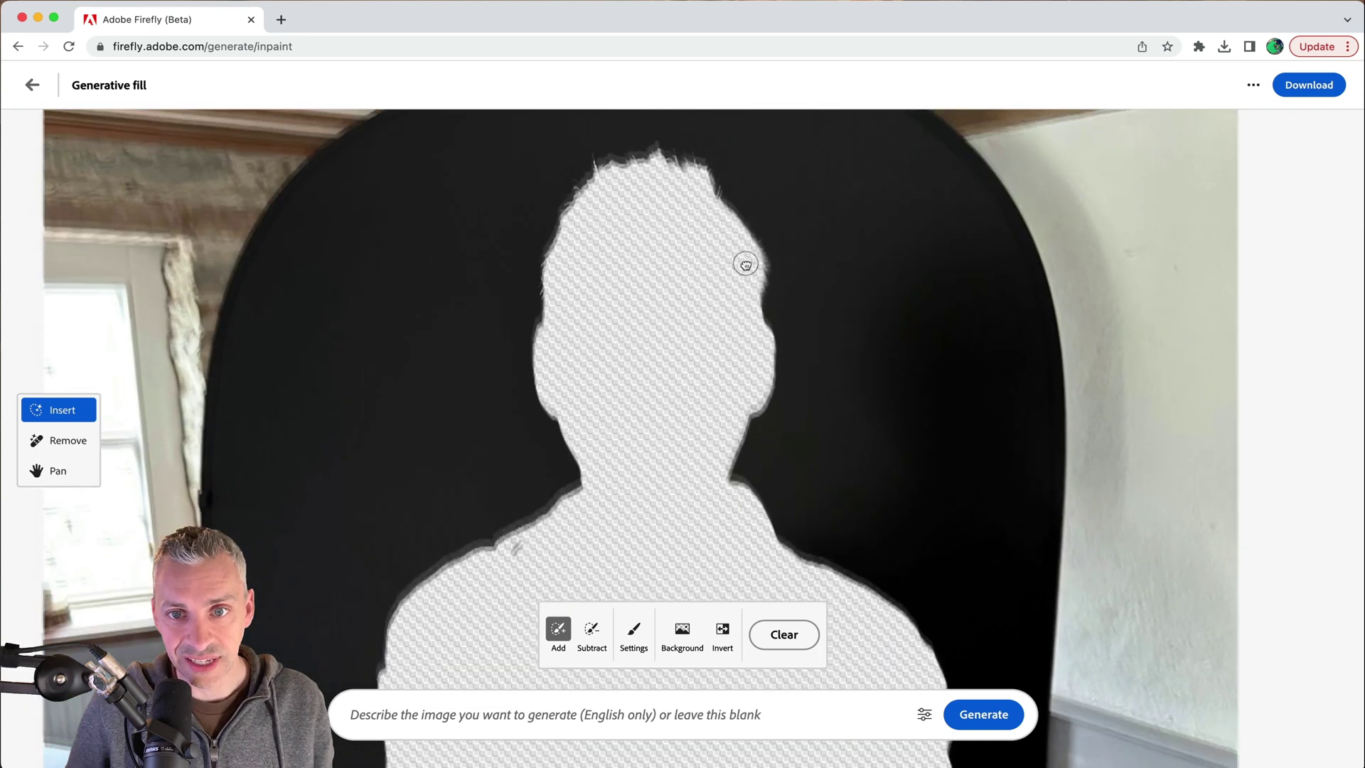
pyautogui.scroll(2, 746, 266)
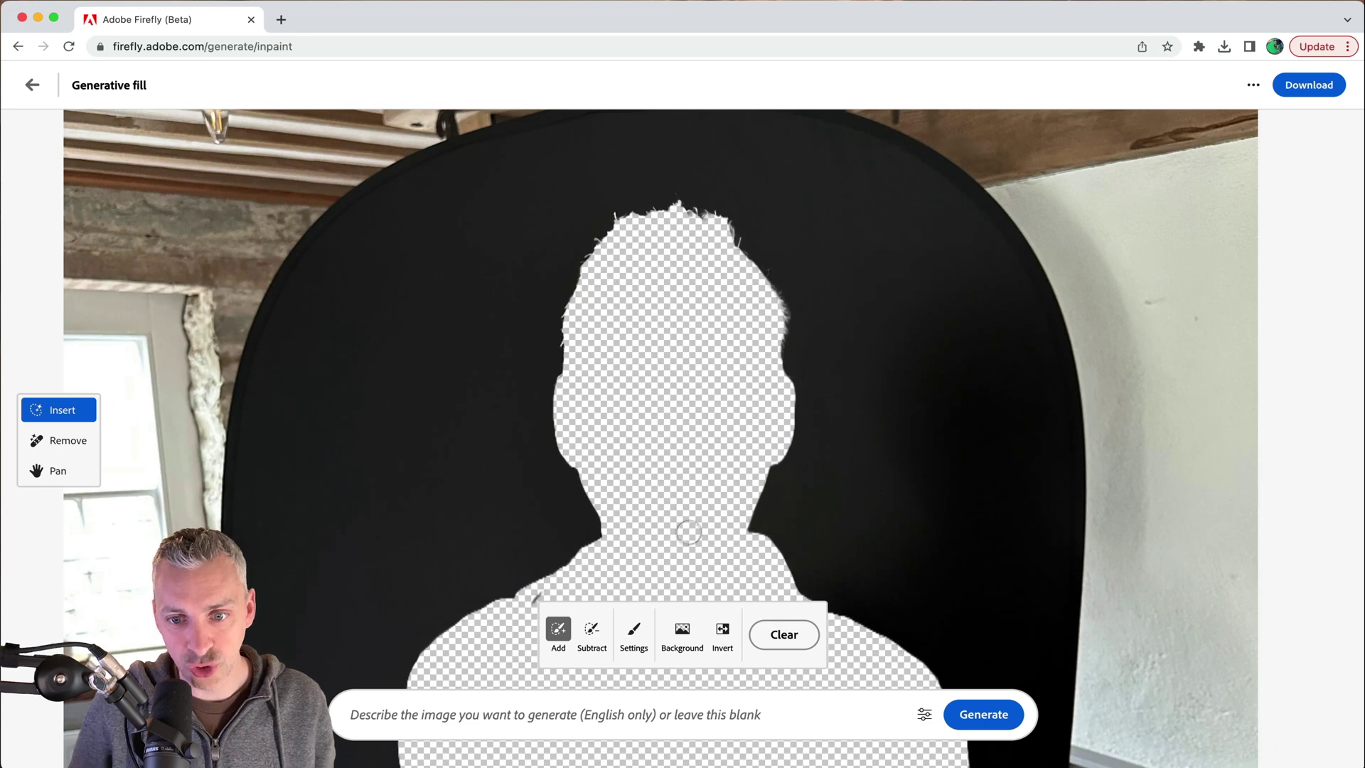
pyautogui.click(723, 629)
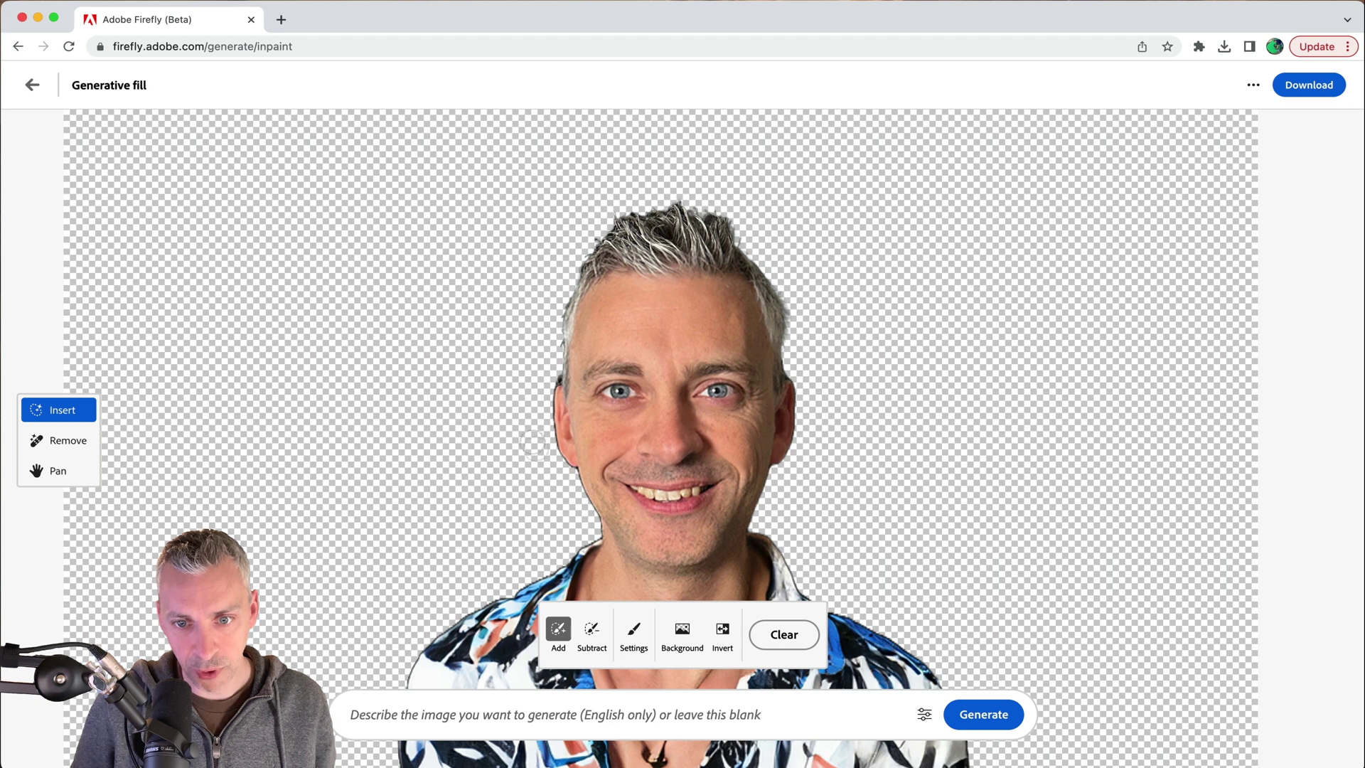
pyautogui.scroll(-5, 652, 535)
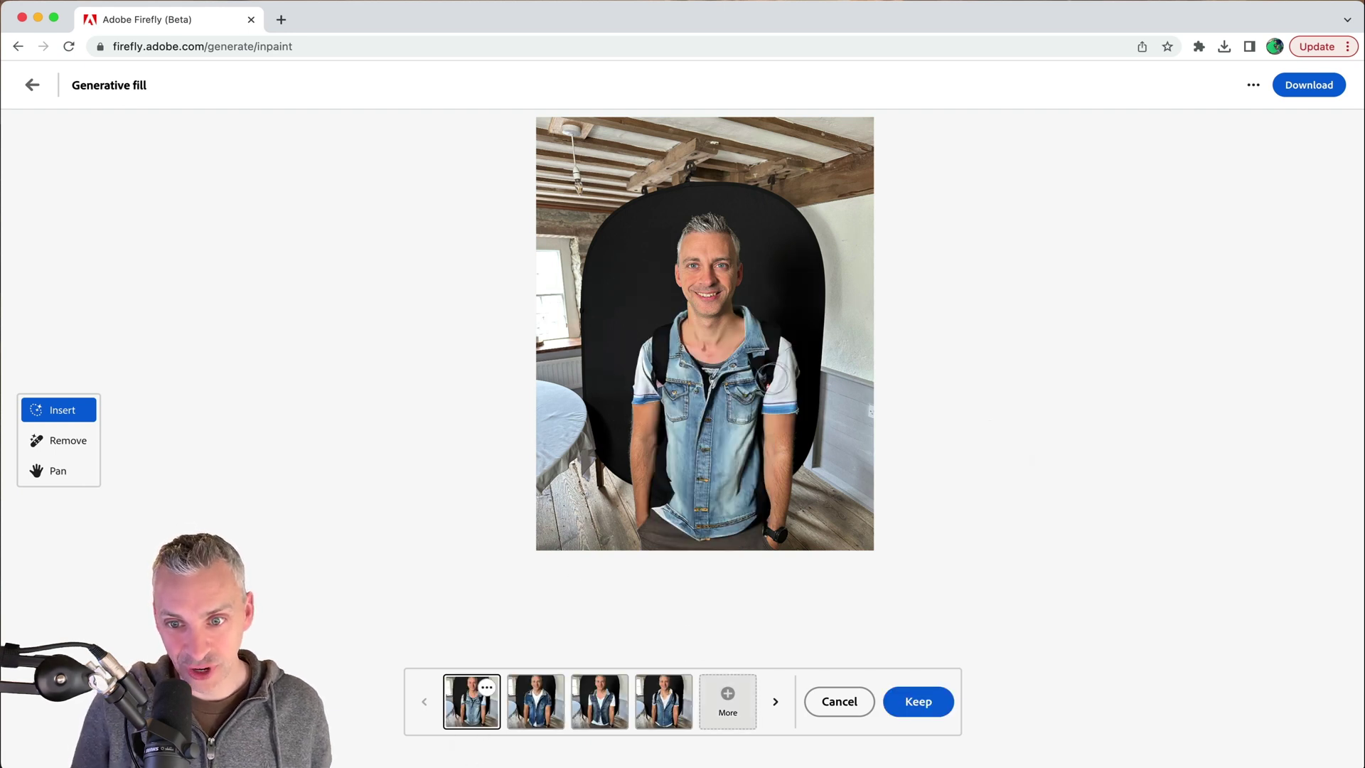
# Step: Compare the second, third and fourth denim outfit variations on the portrait
pyautogui.click(526, 698)
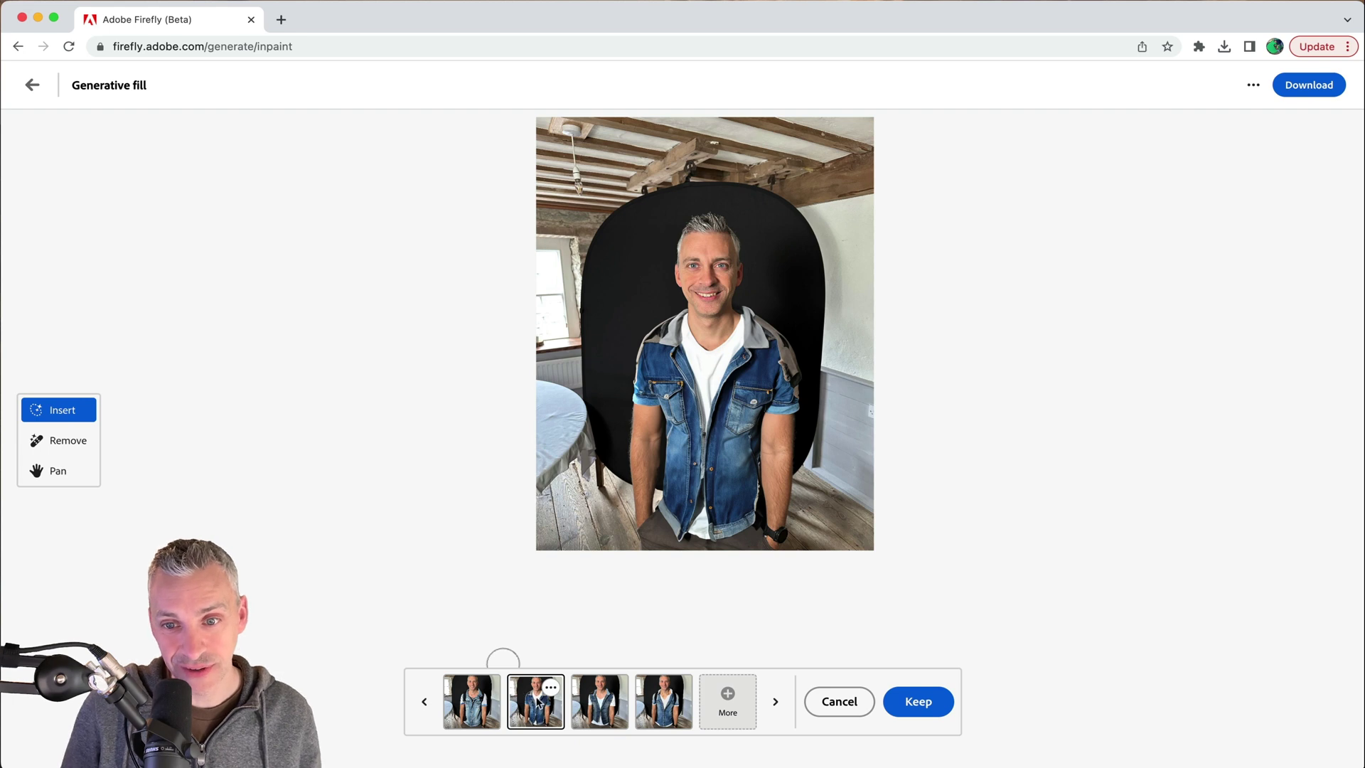
pyautogui.click(592, 714)
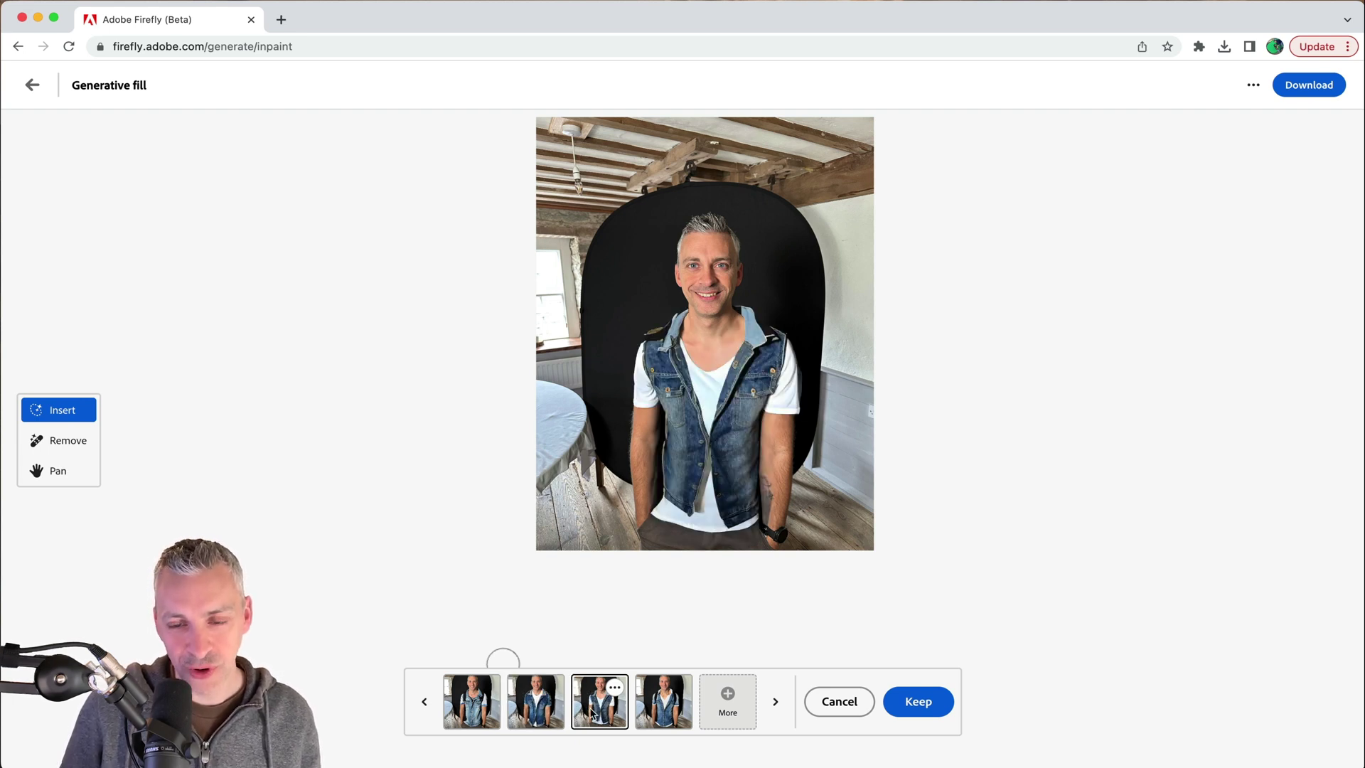
pyautogui.click(653, 709)
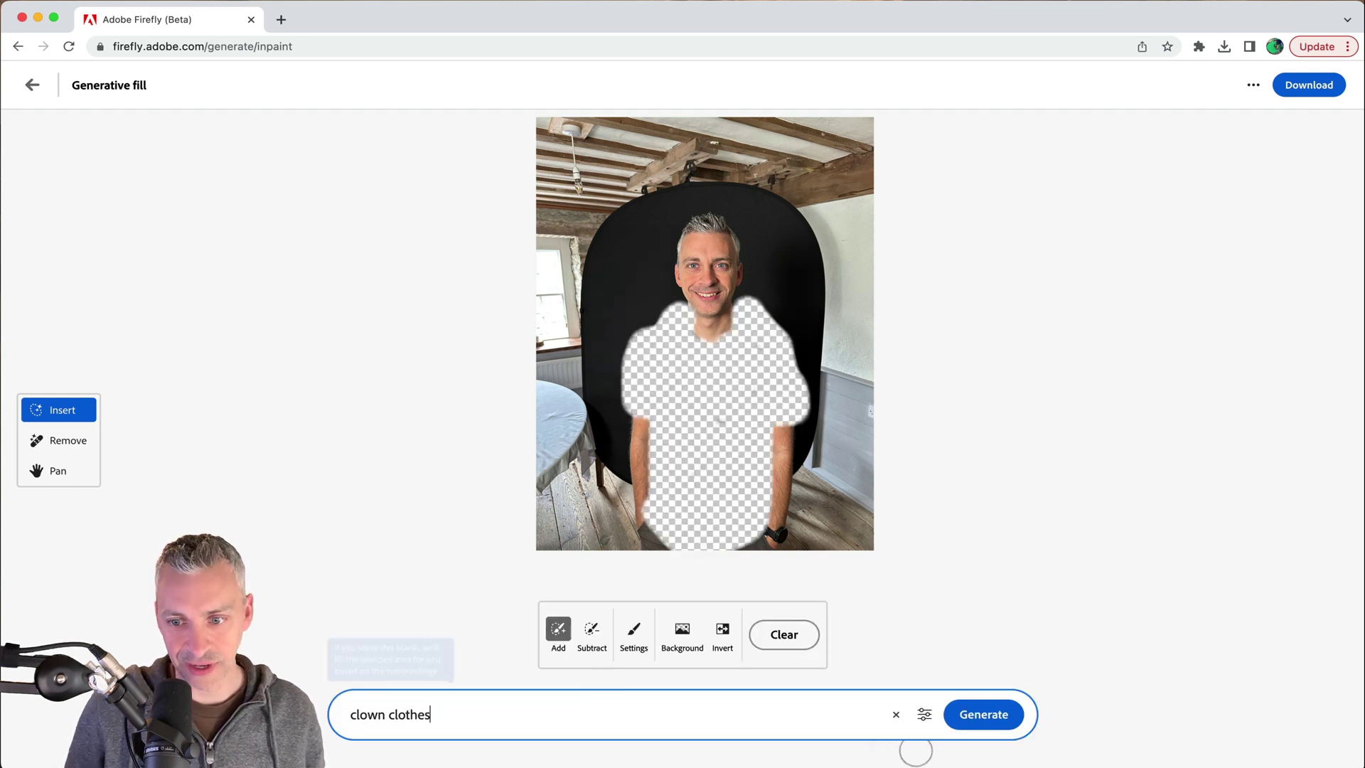
# Step: Generate a fill for the masked shirt area using the prompt "clown clothes" and preview the variations
pyautogui.click(983, 719)
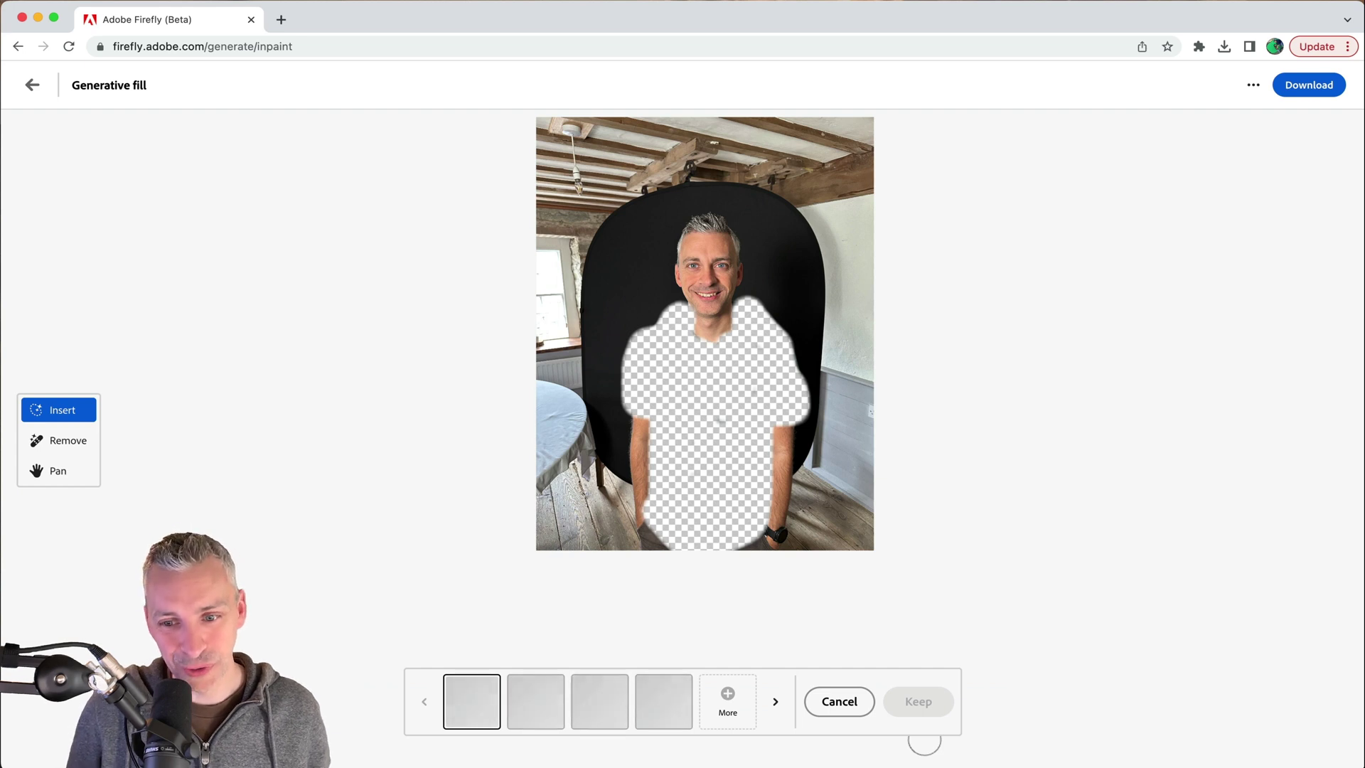
pyautogui.click(541, 704)
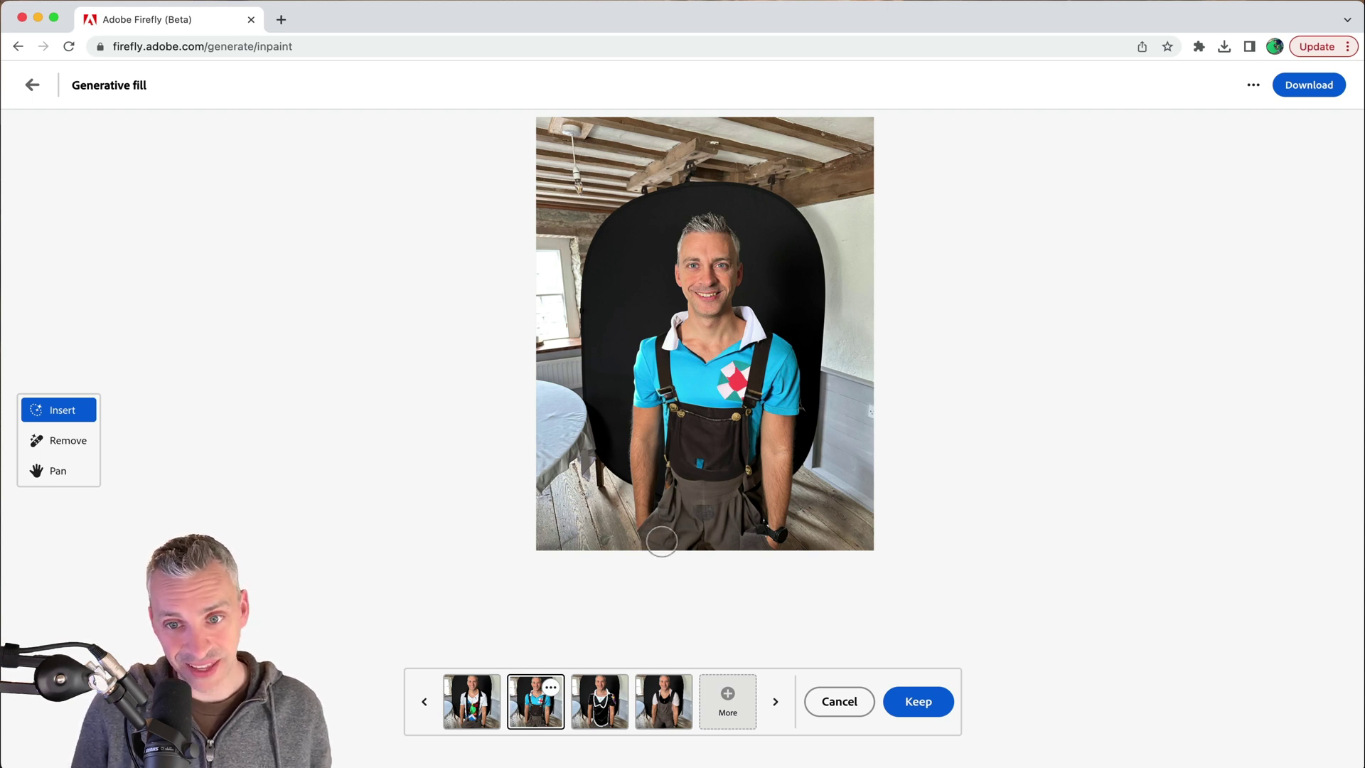
pyautogui.click(584, 708)
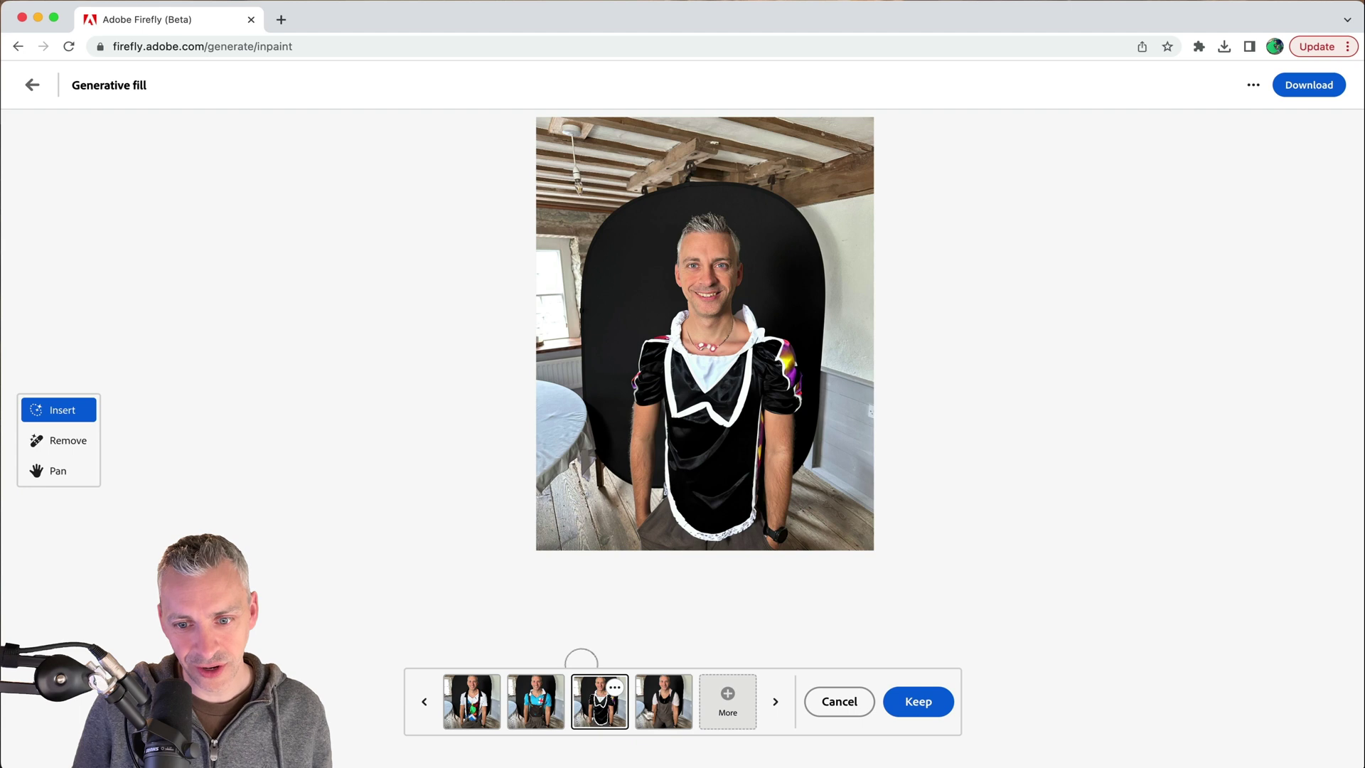
pyautogui.click(658, 713)
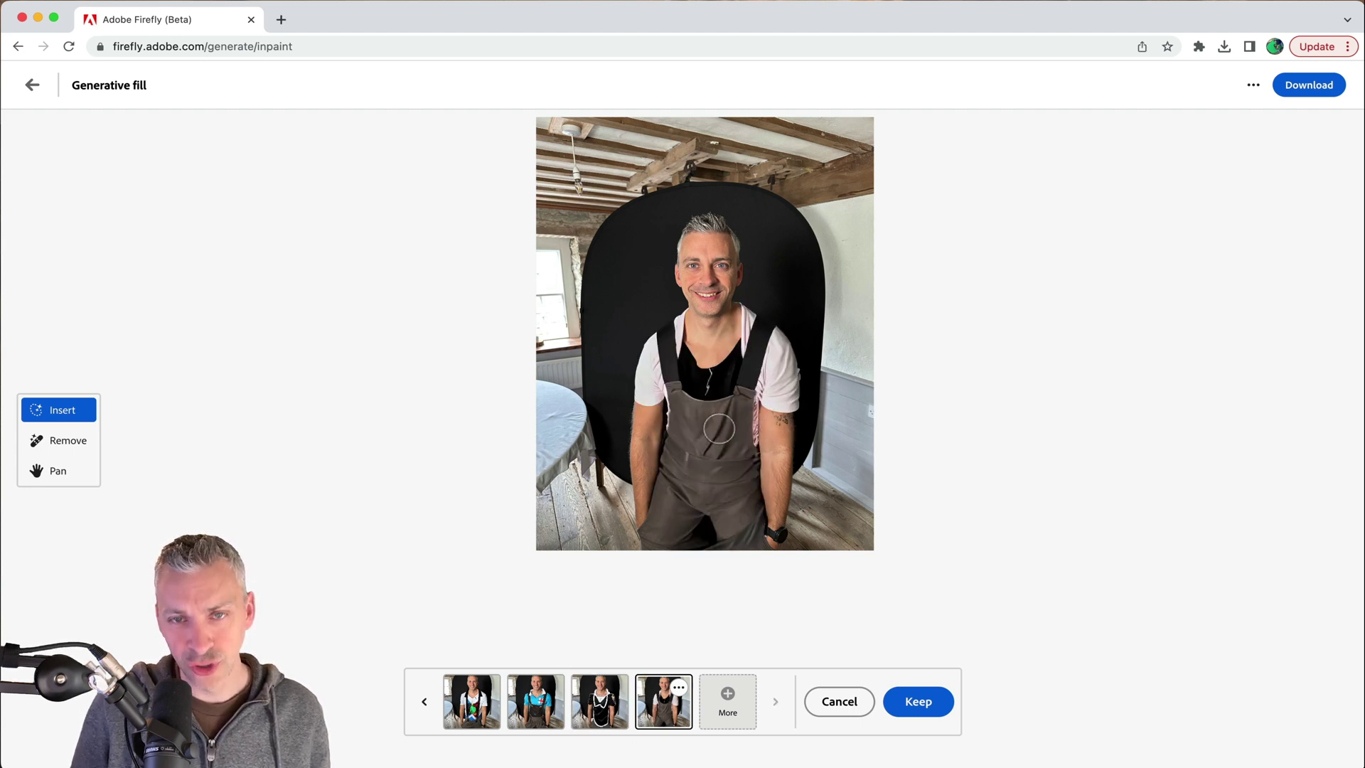
# Step: Generate black leather jacket variations for the masked shirt area and preview each one on the portrait
pyautogui.click(715, 430)
pyautogui.click(964, 715)
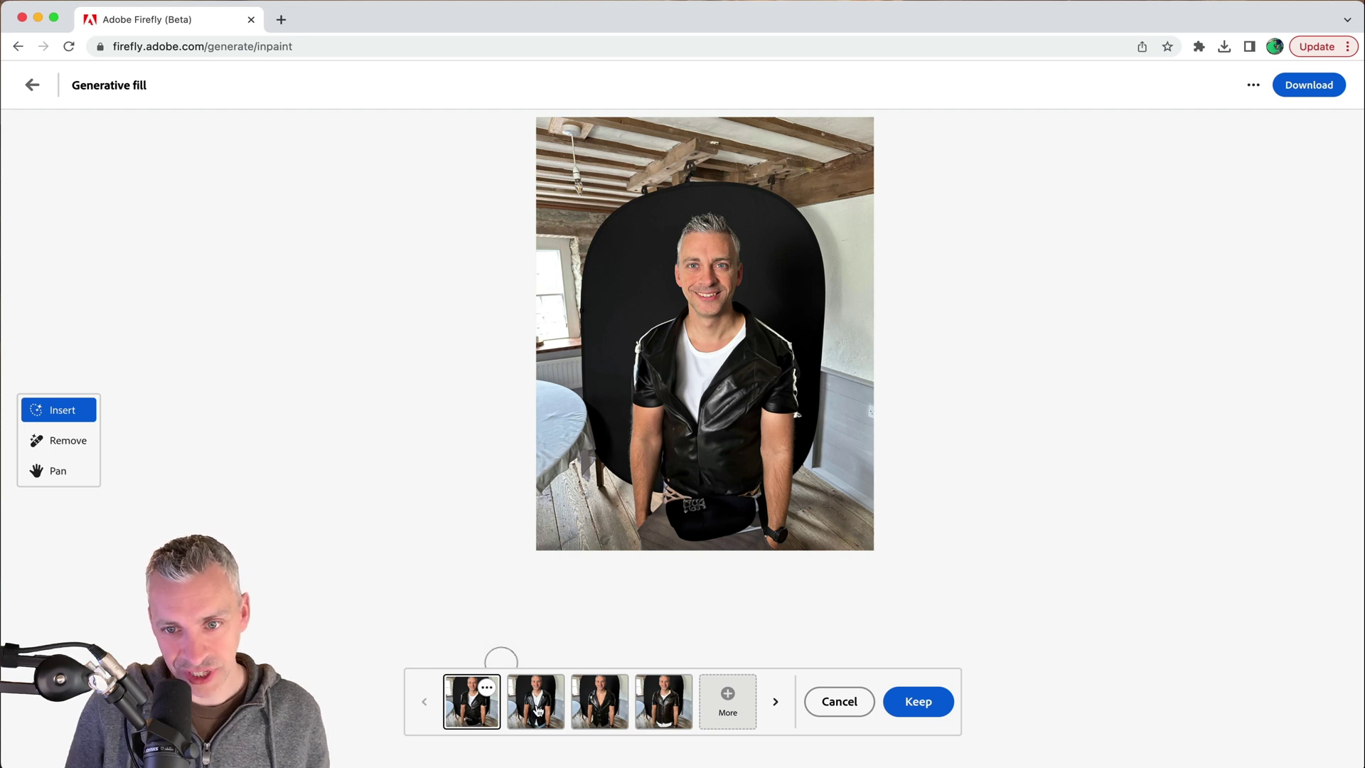
pyautogui.click(538, 711)
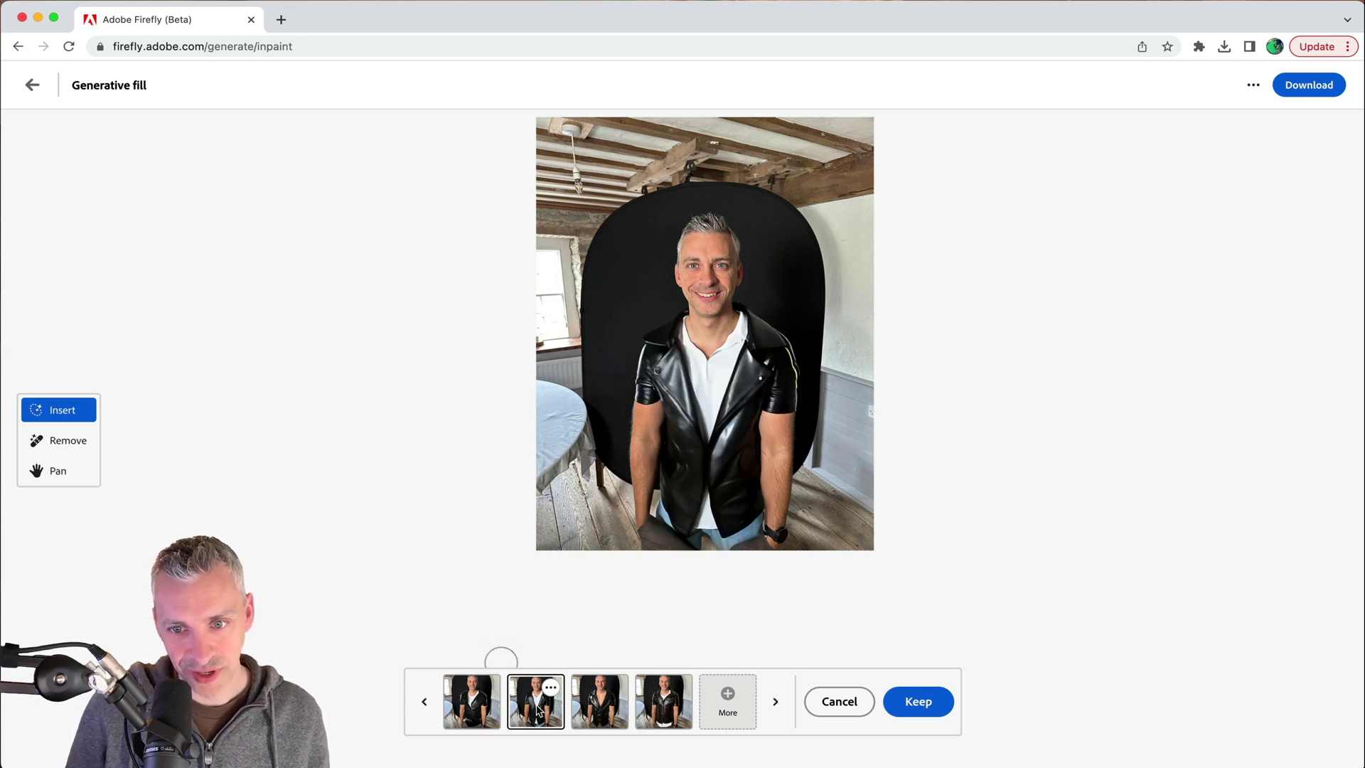
pyautogui.click(589, 716)
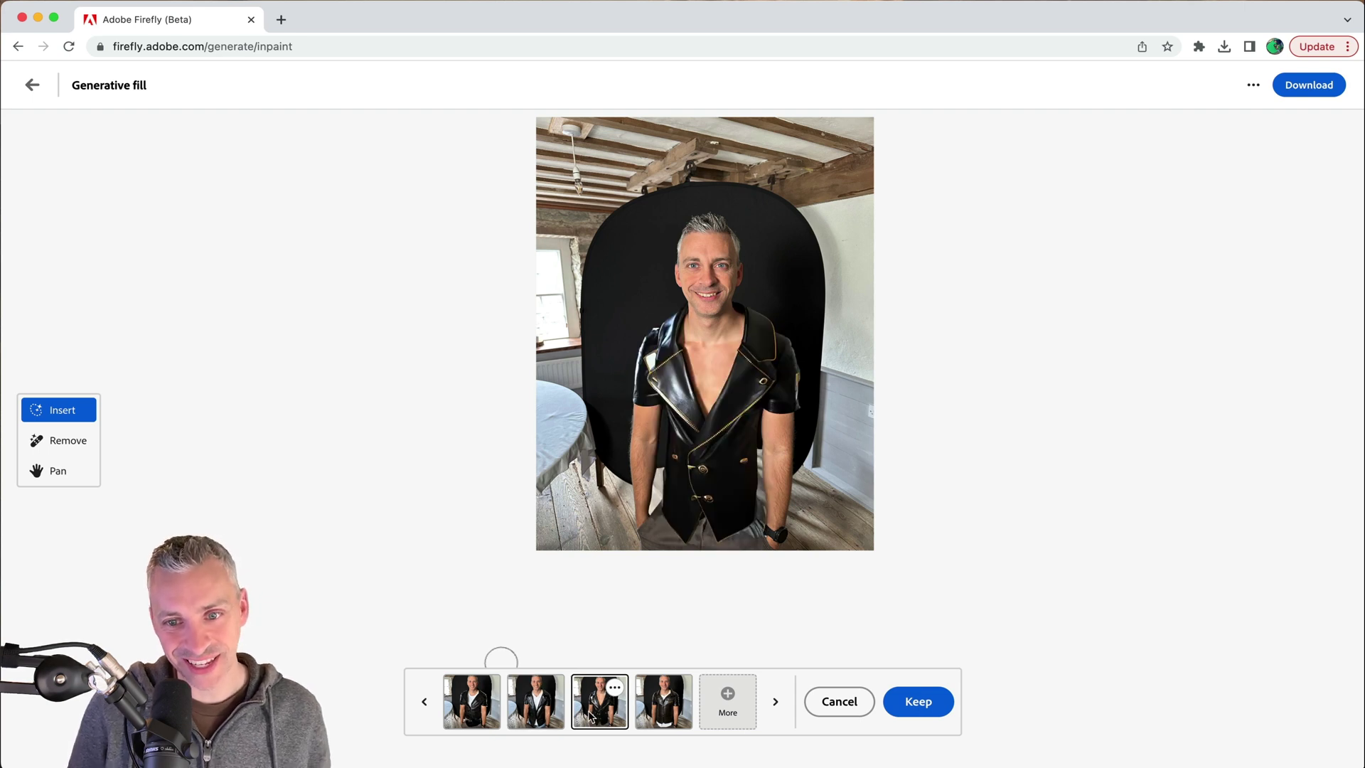
pyautogui.click(658, 703)
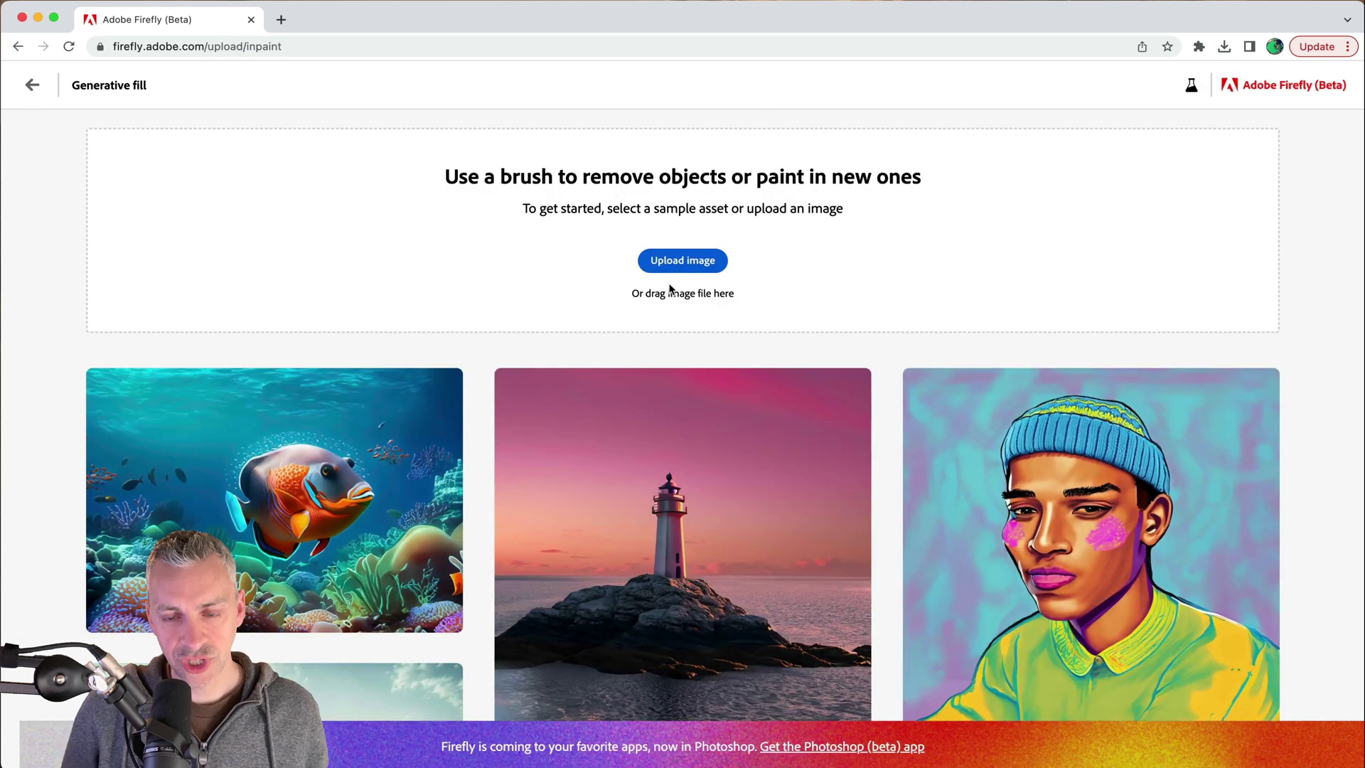
# Step: Upload Drone.jpg from the Desktop folder as the new image for Generative fill
pyautogui.click(698, 260)
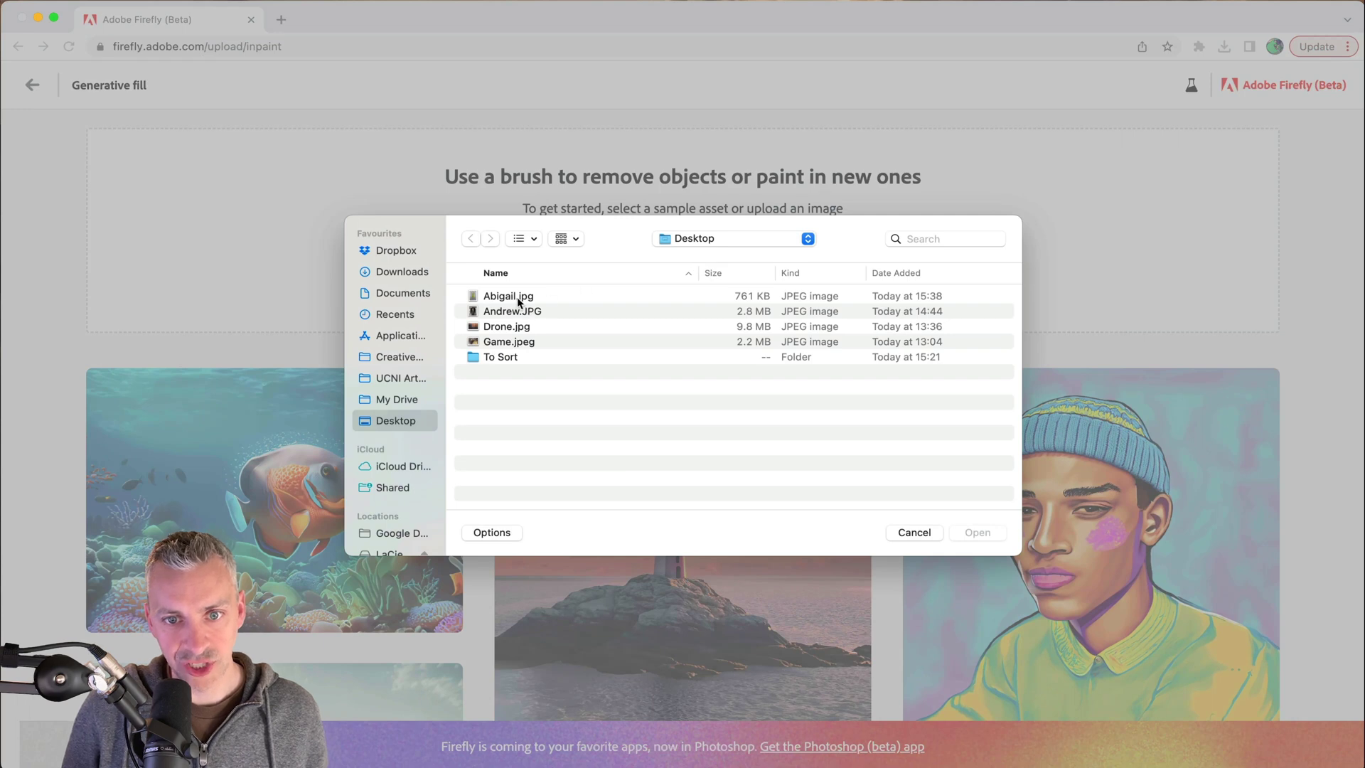
pyautogui.doubleClick(502, 326)
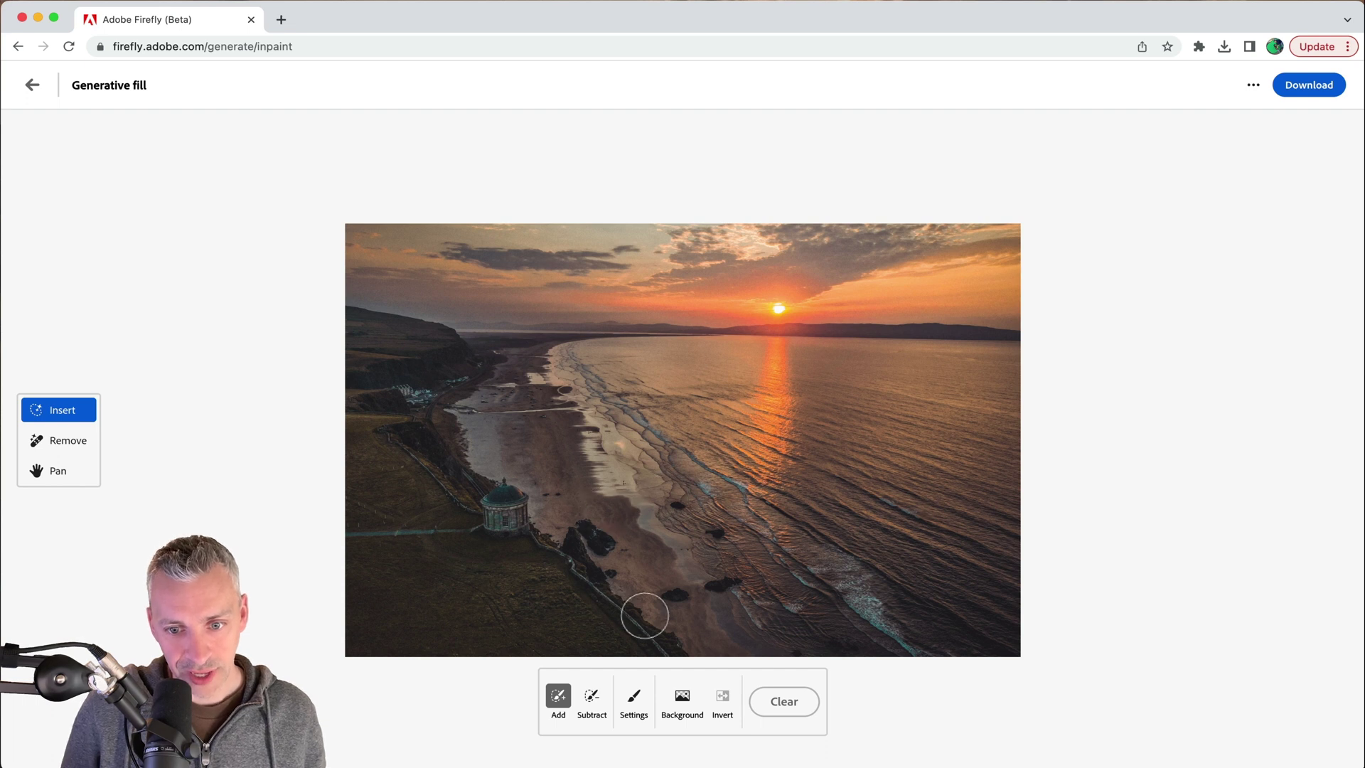
# Step: Set the brush size to 40% and mask the domed building on the clifftop and the wall running to the photo's edge
pyautogui.click(633, 696)
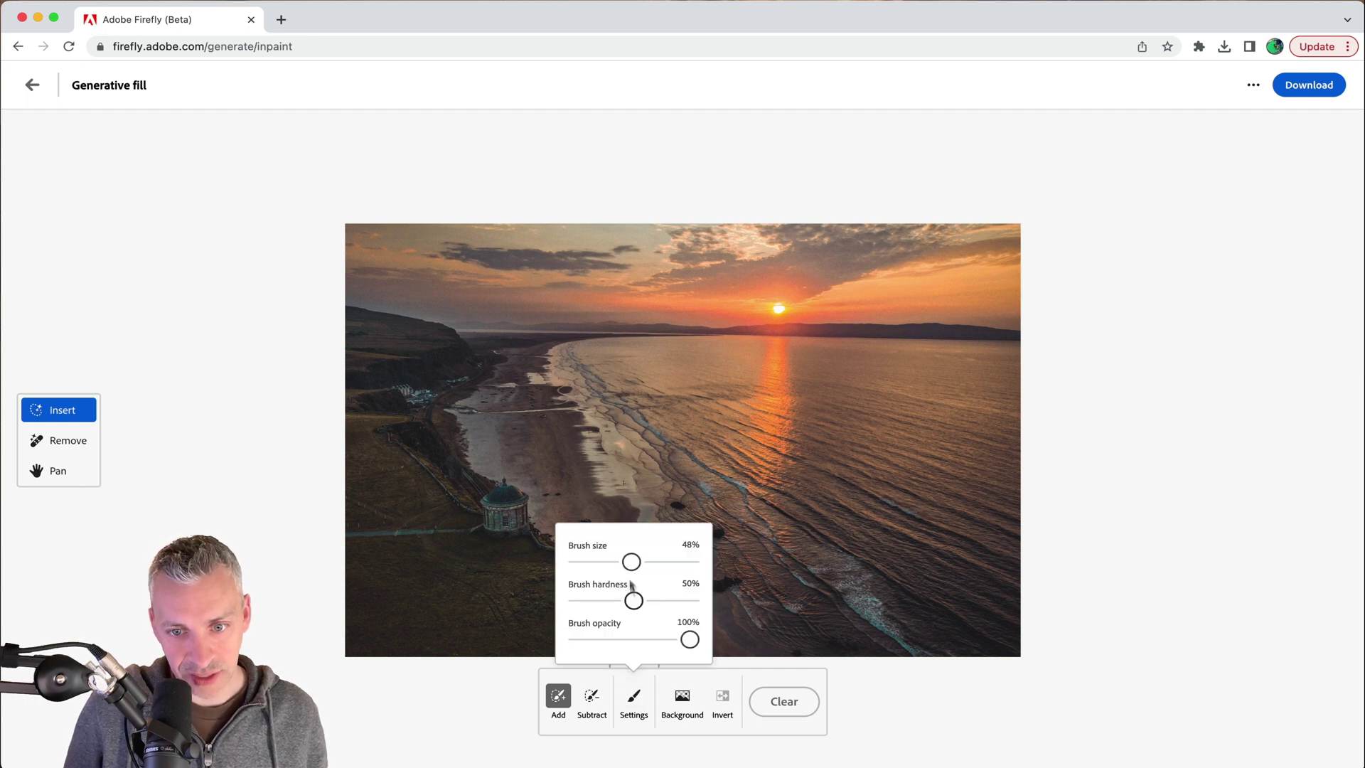
pyautogui.moveTo(631, 562); pyautogui.dragTo(622, 564)
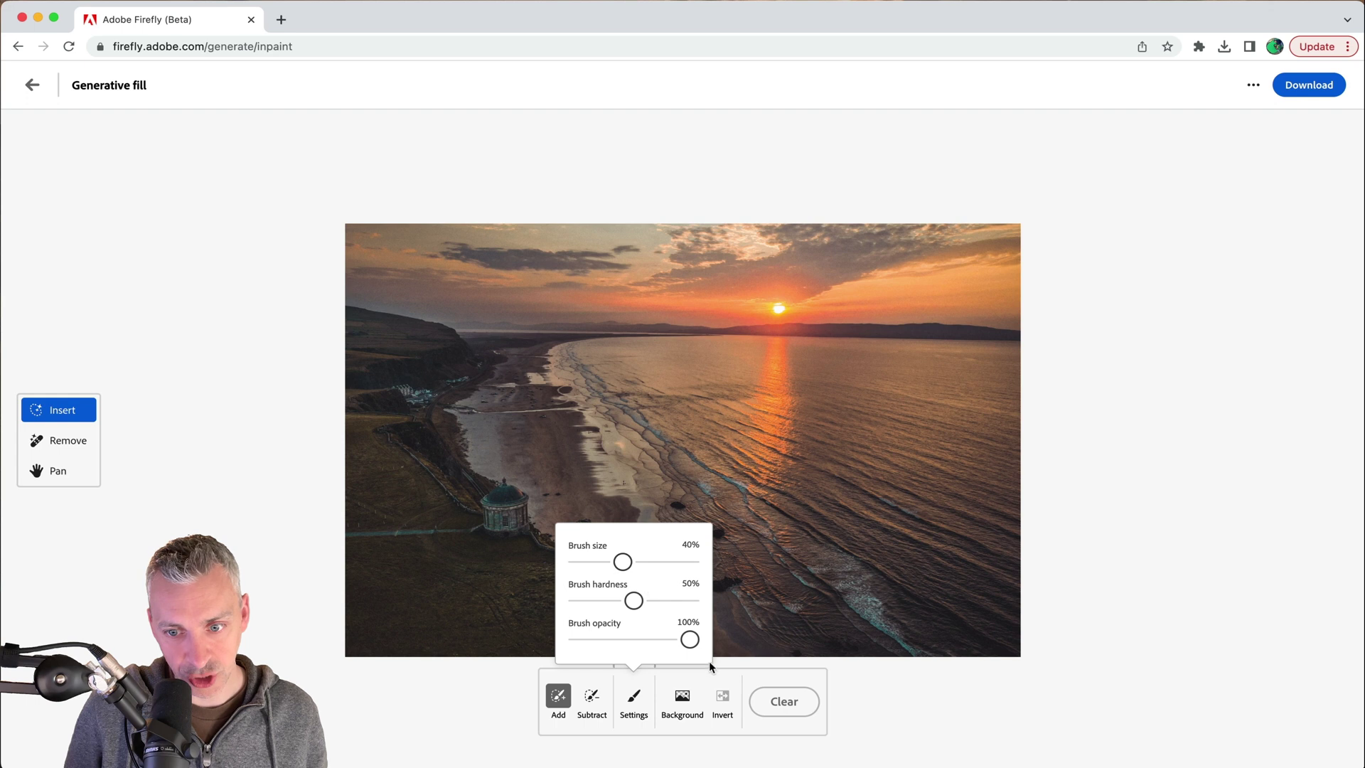
pyautogui.moveTo(489, 513)
pyautogui.mouseDown()
pyautogui.moveTo(512, 497)
pyautogui.moveTo(506, 519)
pyautogui.moveTo(492, 491)
pyautogui.moveTo(511, 490)
pyautogui.moveTo(514, 529)
pyautogui.moveTo(345, 527)
pyautogui.moveTo(372, 520)
pyautogui.moveTo(348, 506)
pyautogui.moveTo(473, 531)
pyautogui.moveTo(457, 506)
pyautogui.moveTo(481, 475)
pyautogui.moveTo(530, 492)
pyautogui.moveTo(533, 520)
pyautogui.moveTo(476, 529)
pyautogui.moveTo(539, 536)
pyautogui.moveTo(561, 555)
pyautogui.moveTo(524, 532)
pyautogui.moveTo(479, 532)
pyautogui.moveTo(548, 520)
pyautogui.moveTo(527, 485)
pyautogui.moveTo(493, 481)
pyautogui.mouseUp()
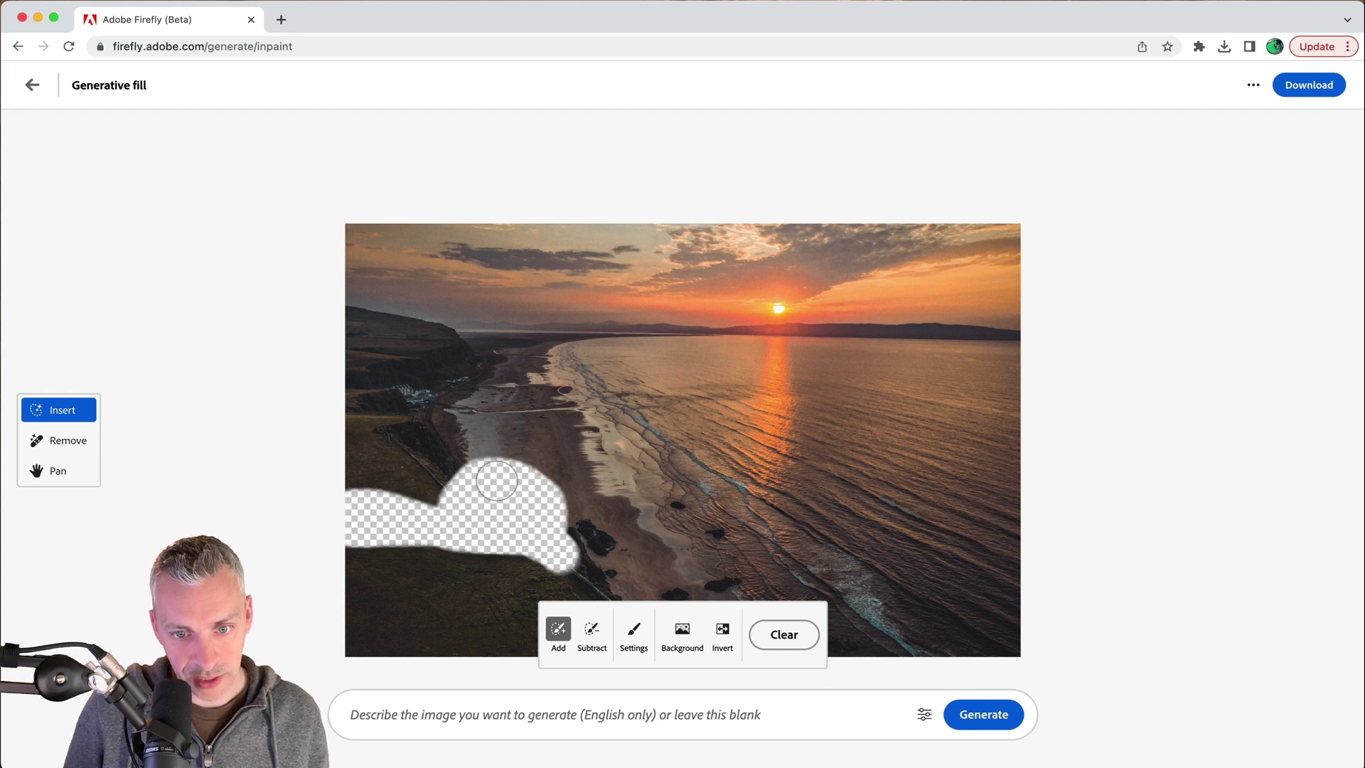
# Step: Generate a fill for the masked clifftop area using the prompt "an old castle" and preview the four variations
pyautogui.click(420, 720)
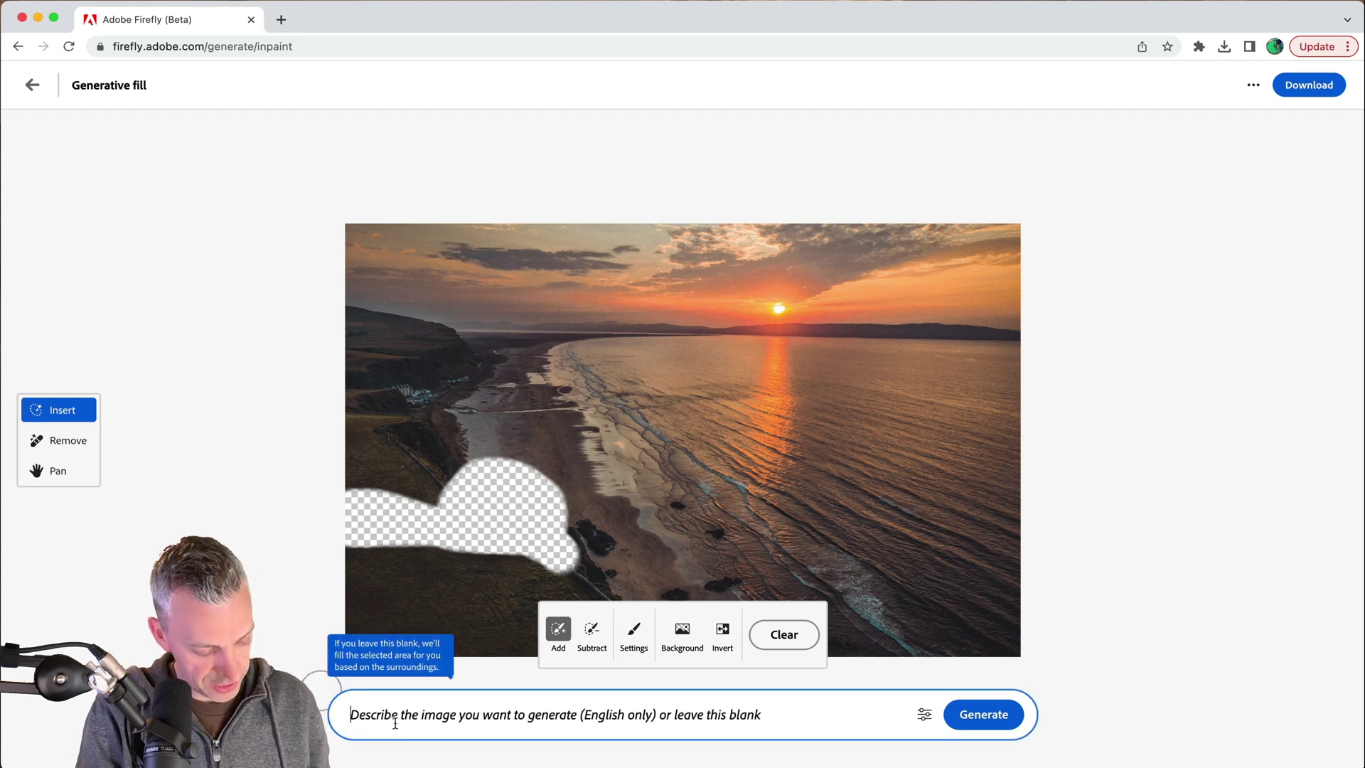
pyautogui.write('an old castle')
pyautogui.click(976, 716)
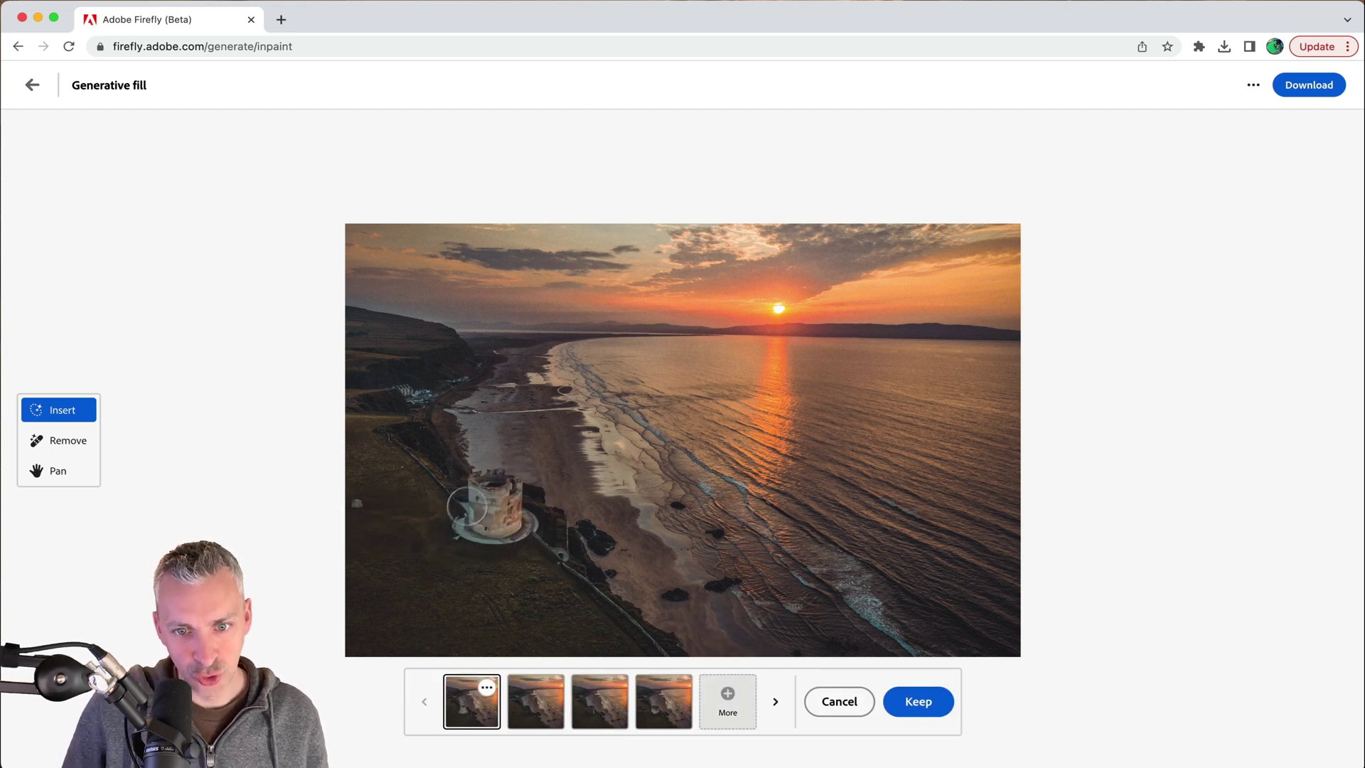
pyautogui.click(540, 712)
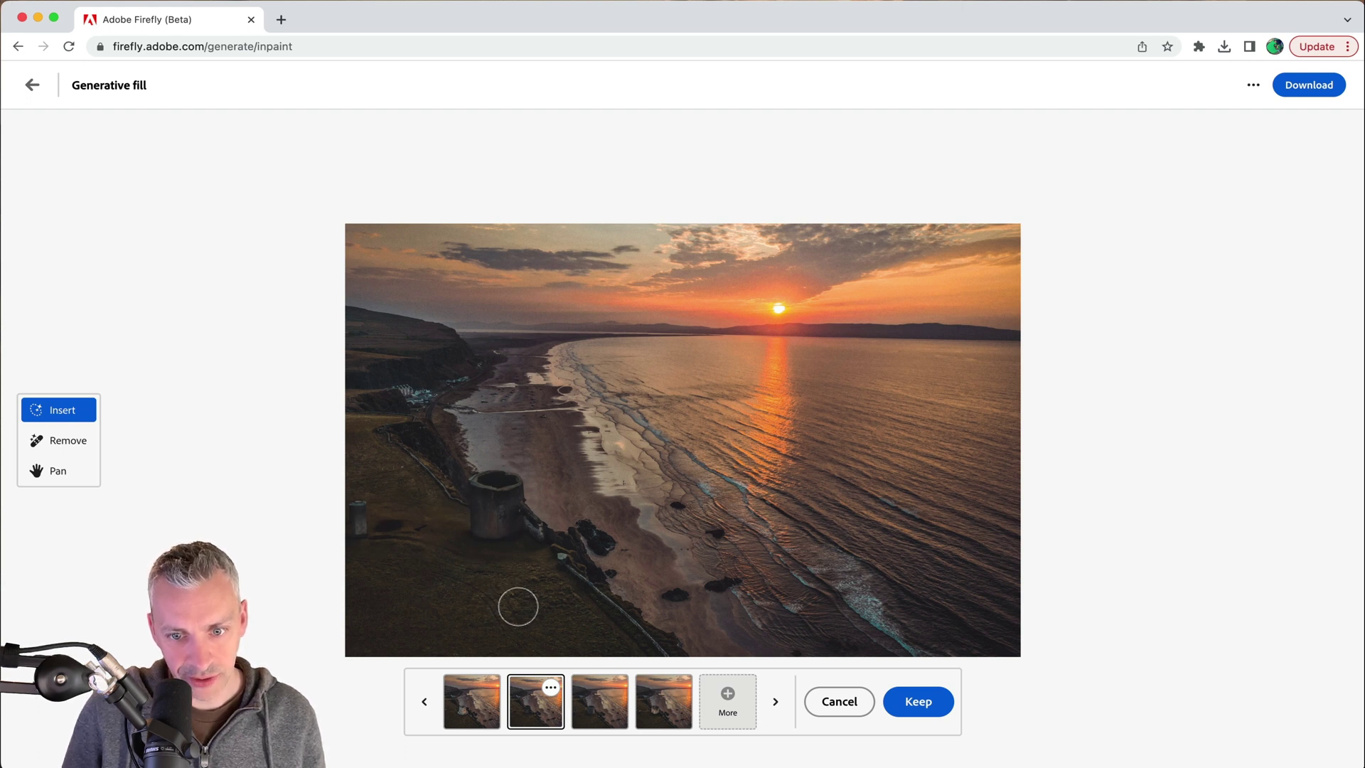
pyautogui.click(603, 718)
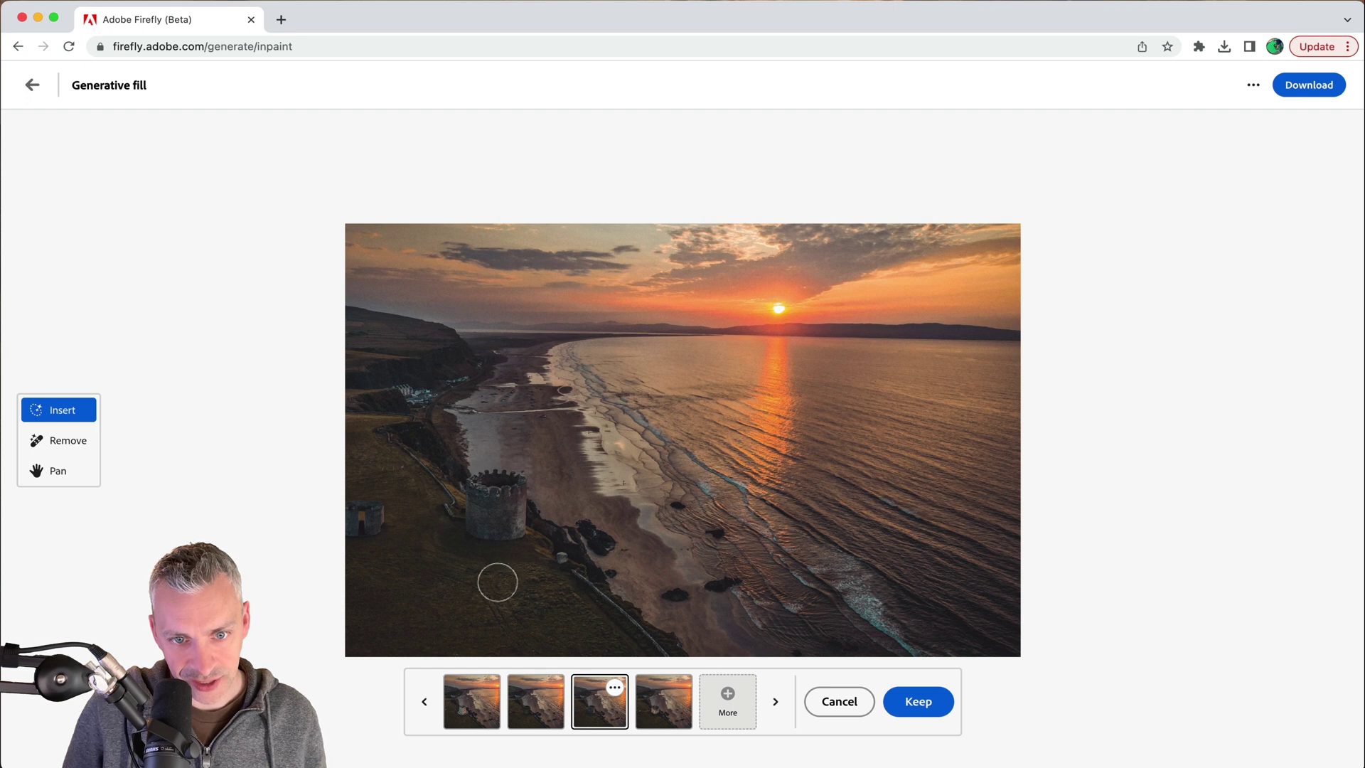
pyautogui.click(658, 710)
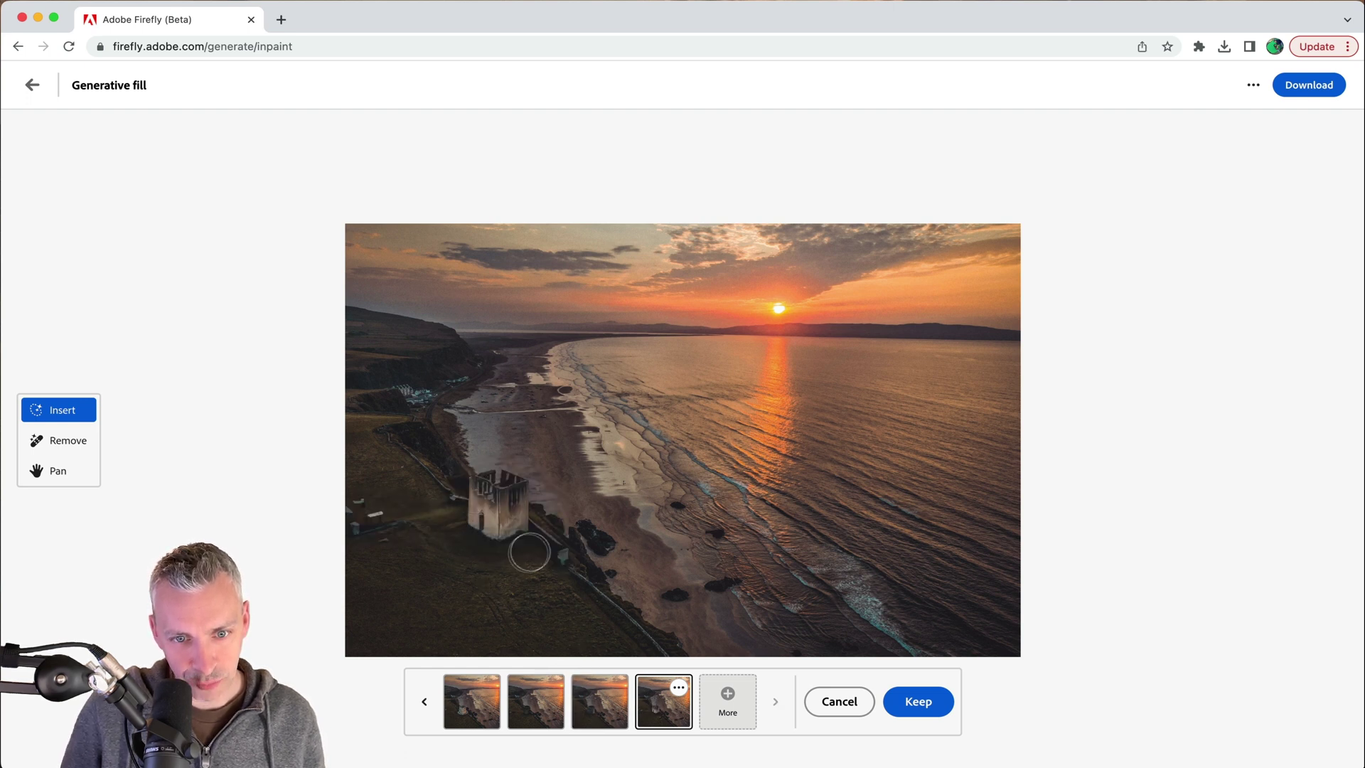
# Step: Generate more castle variations, preview each one, and keep the third of the new set, the crenellated round tower with the wall
pyautogui.click(734, 710)
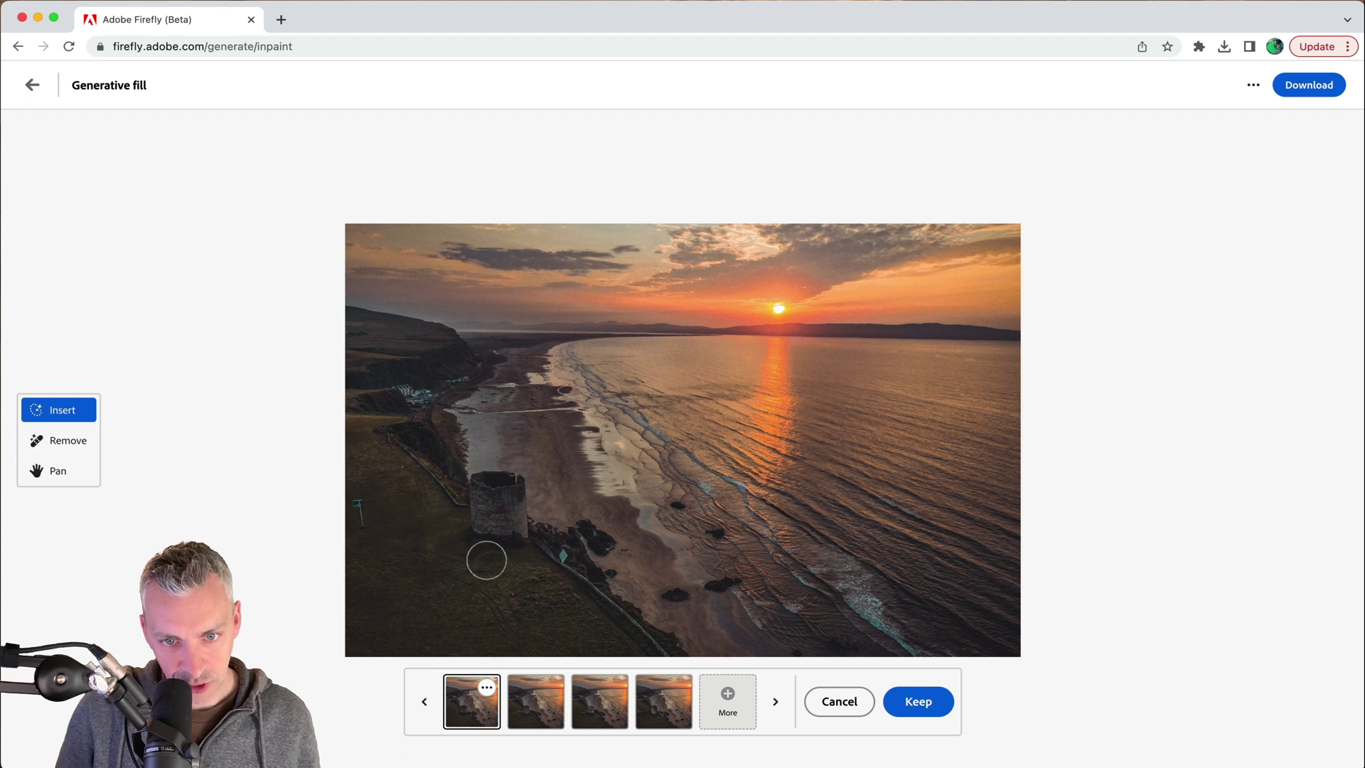
pyautogui.click(536, 718)
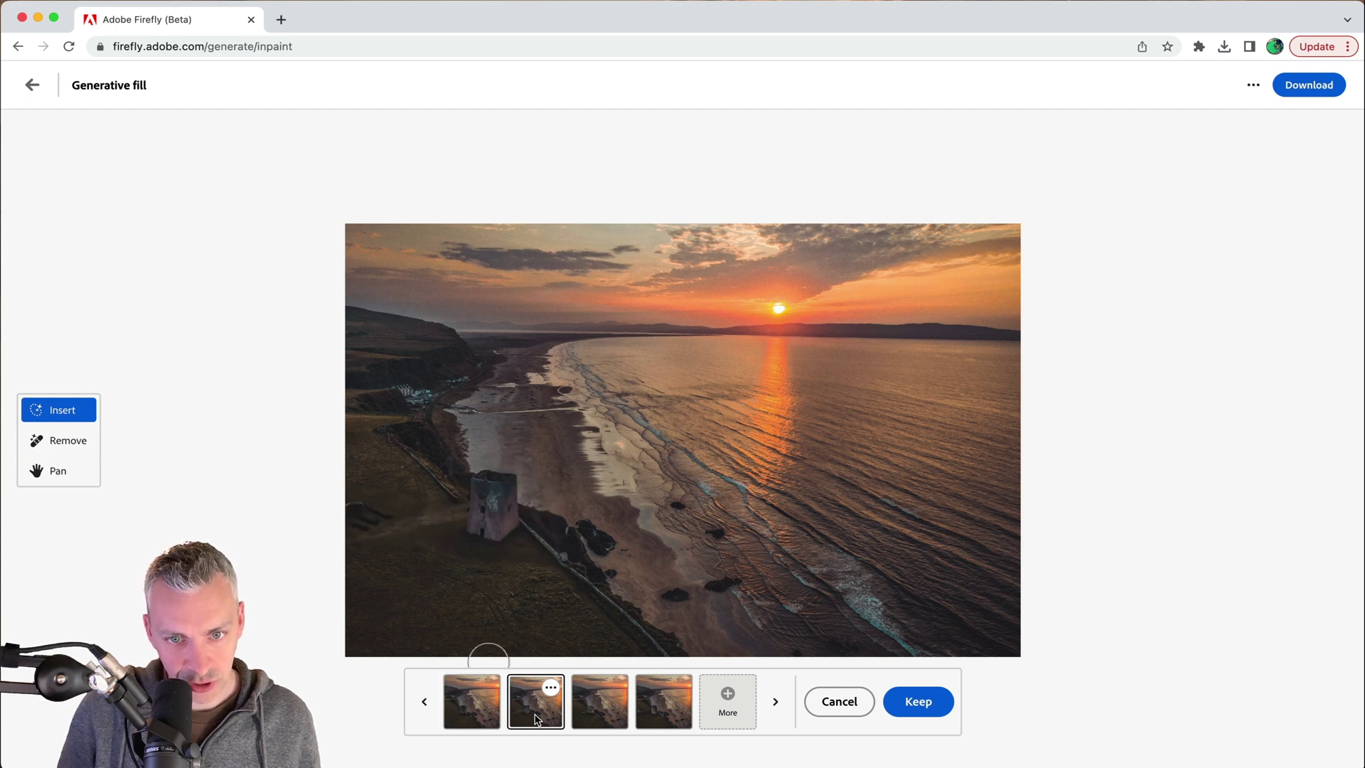
pyautogui.click(596, 716)
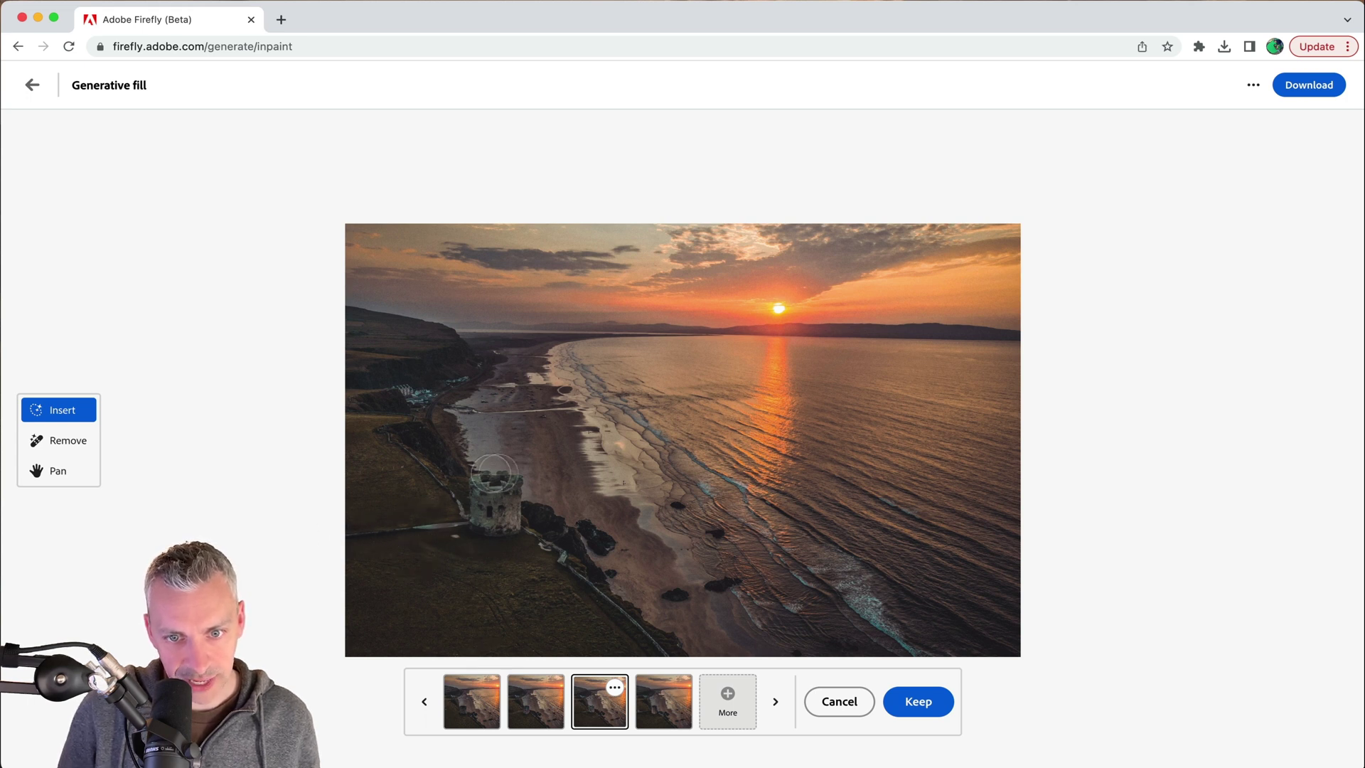
pyautogui.click(666, 695)
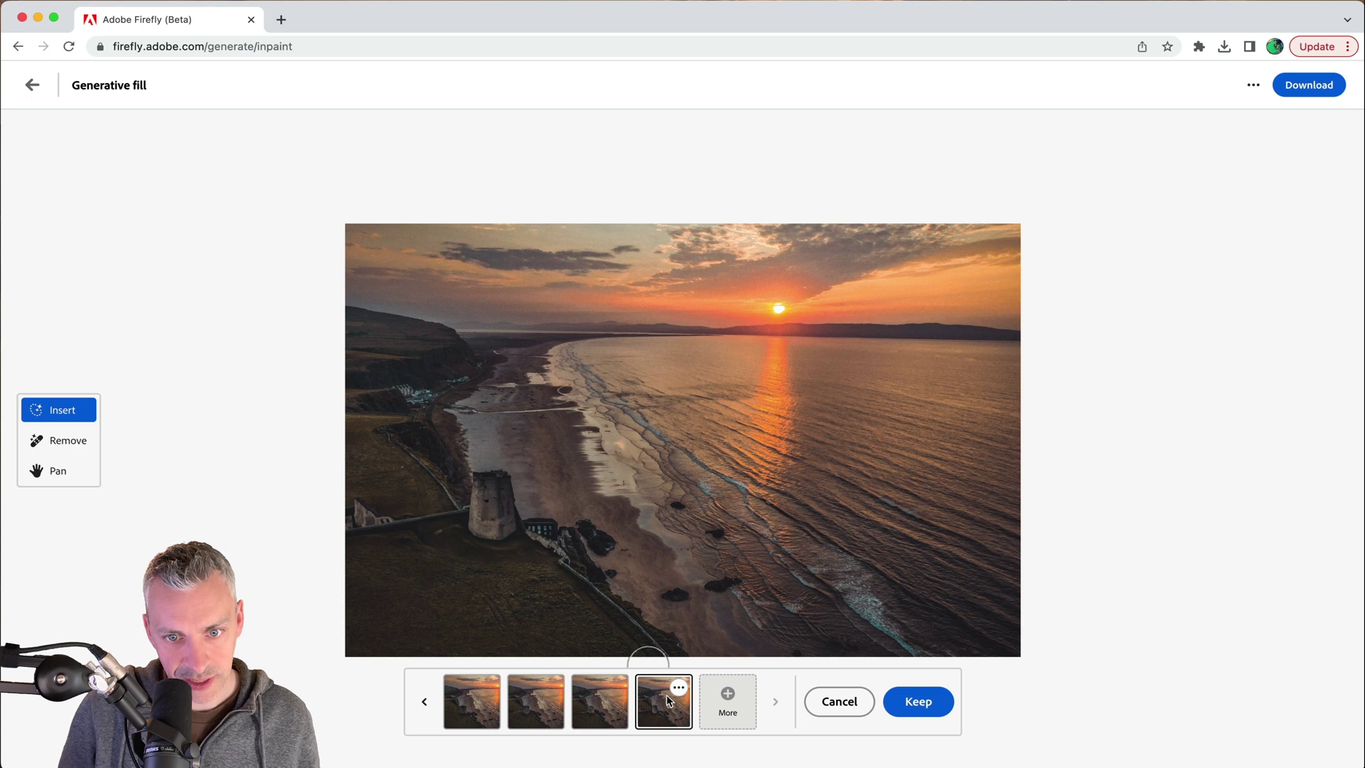
pyautogui.click(615, 720)
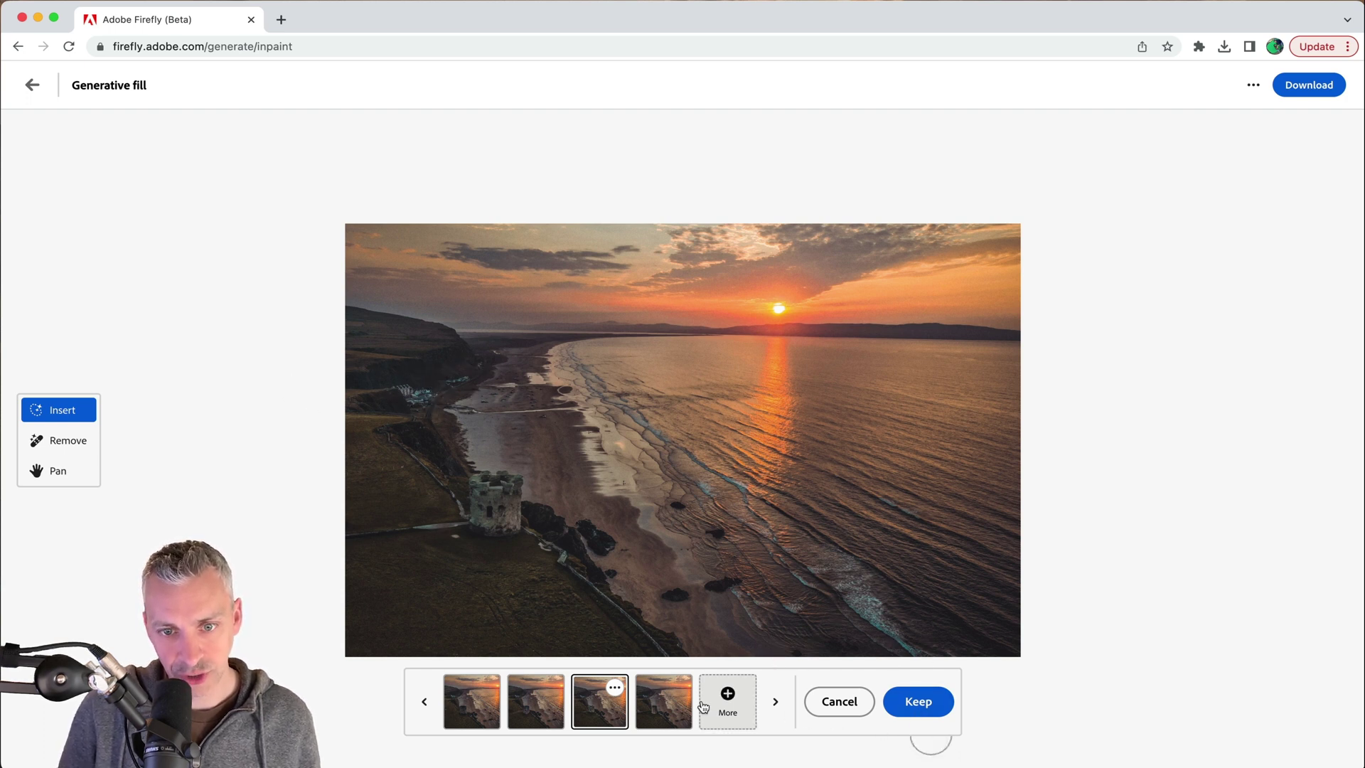
pyautogui.click(918, 701)
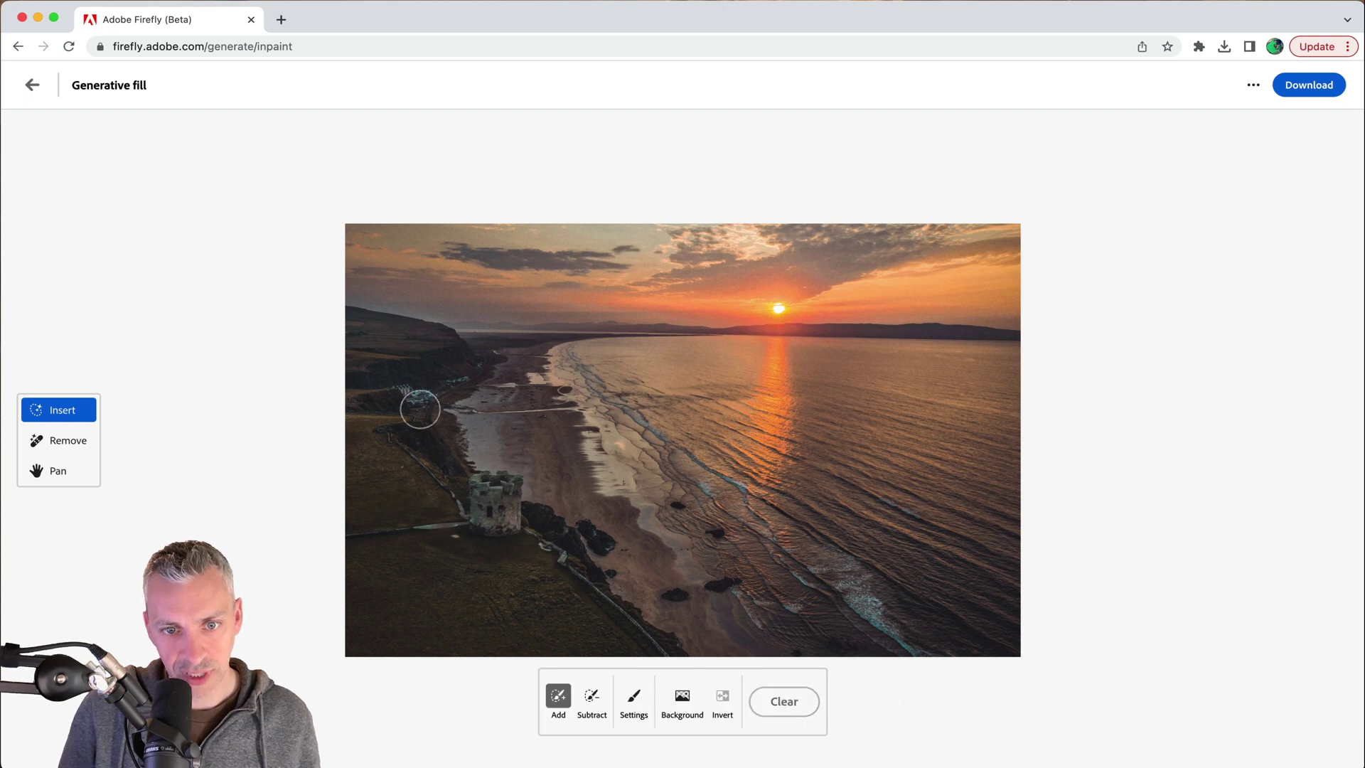
# Step: Mask the buildings at the foot of the far cliff, generate a fill with a blank prompt, and preview the variations
pyautogui.moveTo(419, 409)
pyautogui.mouseDown()
pyautogui.moveTo(406, 396)
pyautogui.moveTo(495, 359)
pyautogui.mouseUp()
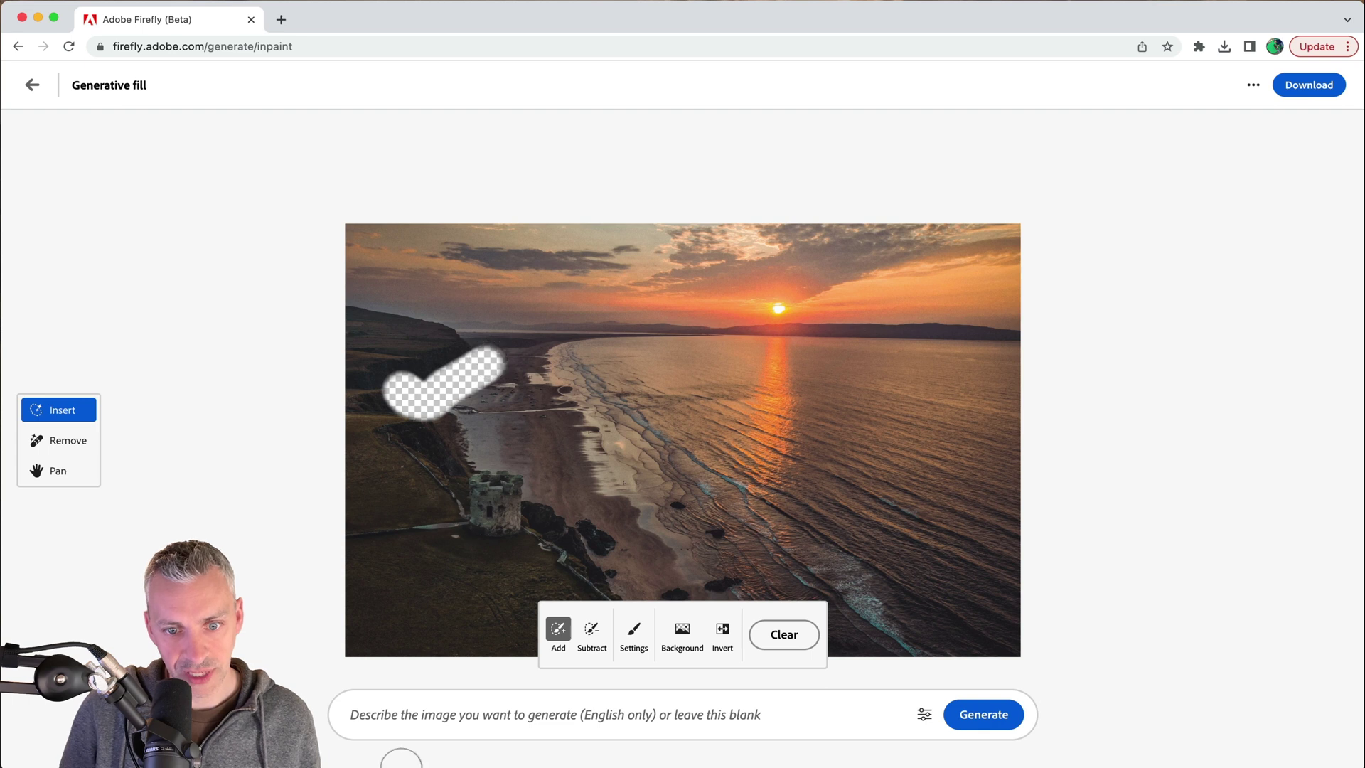
pyautogui.click(966, 723)
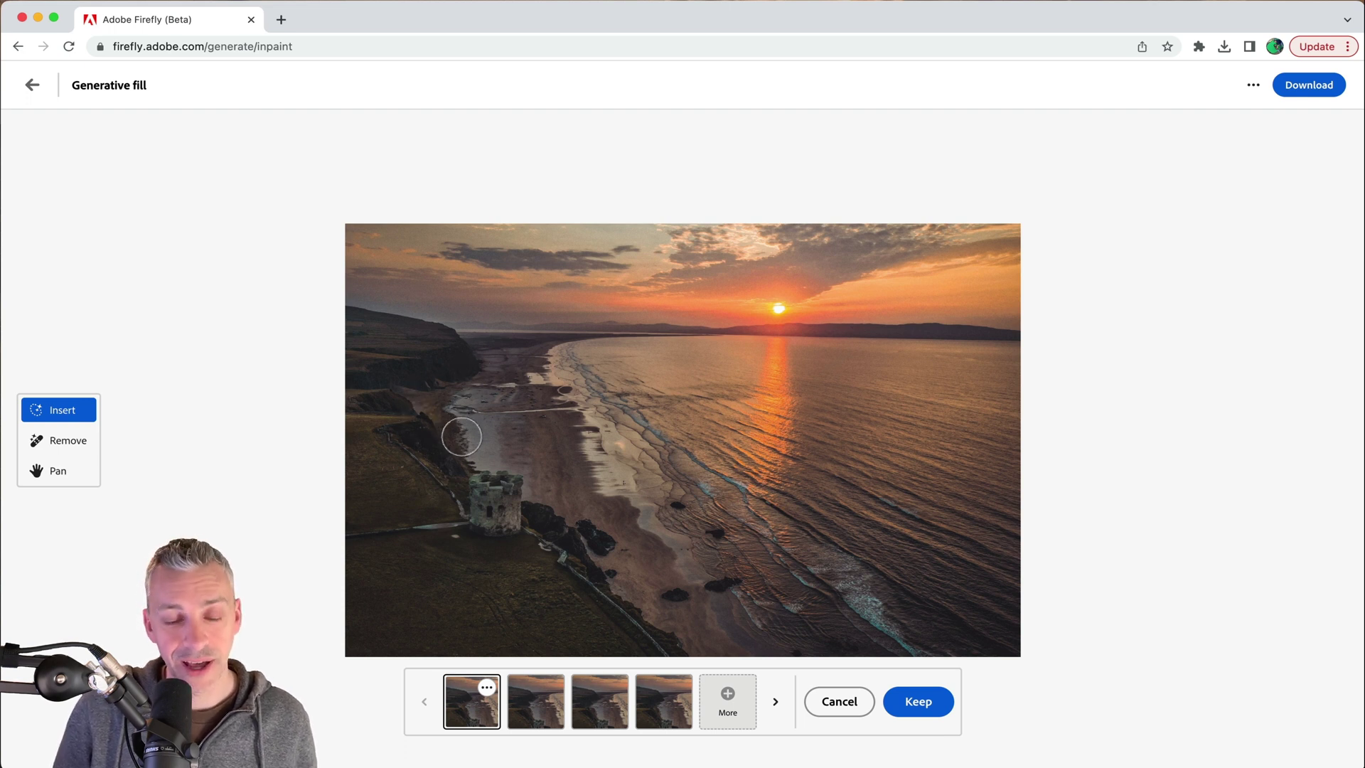
pyautogui.click(535, 713)
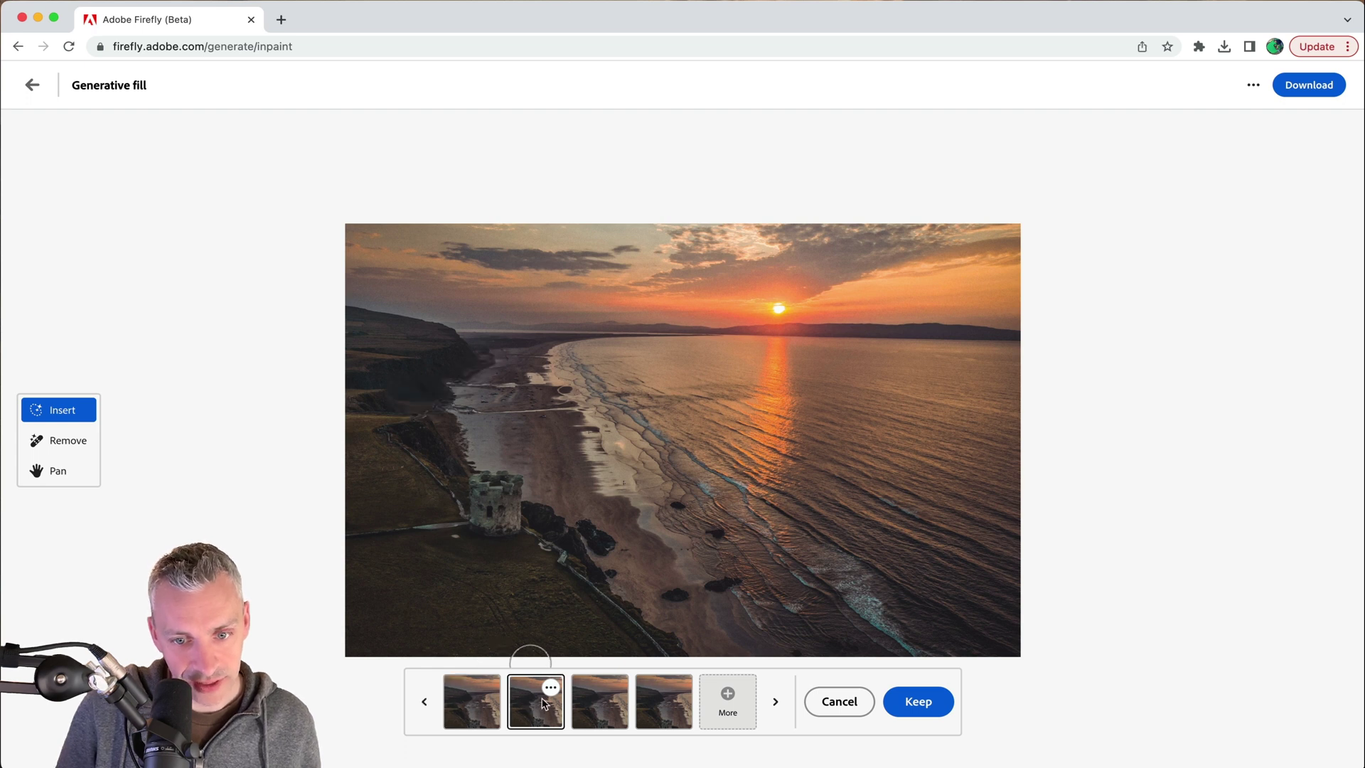
pyautogui.click(597, 713)
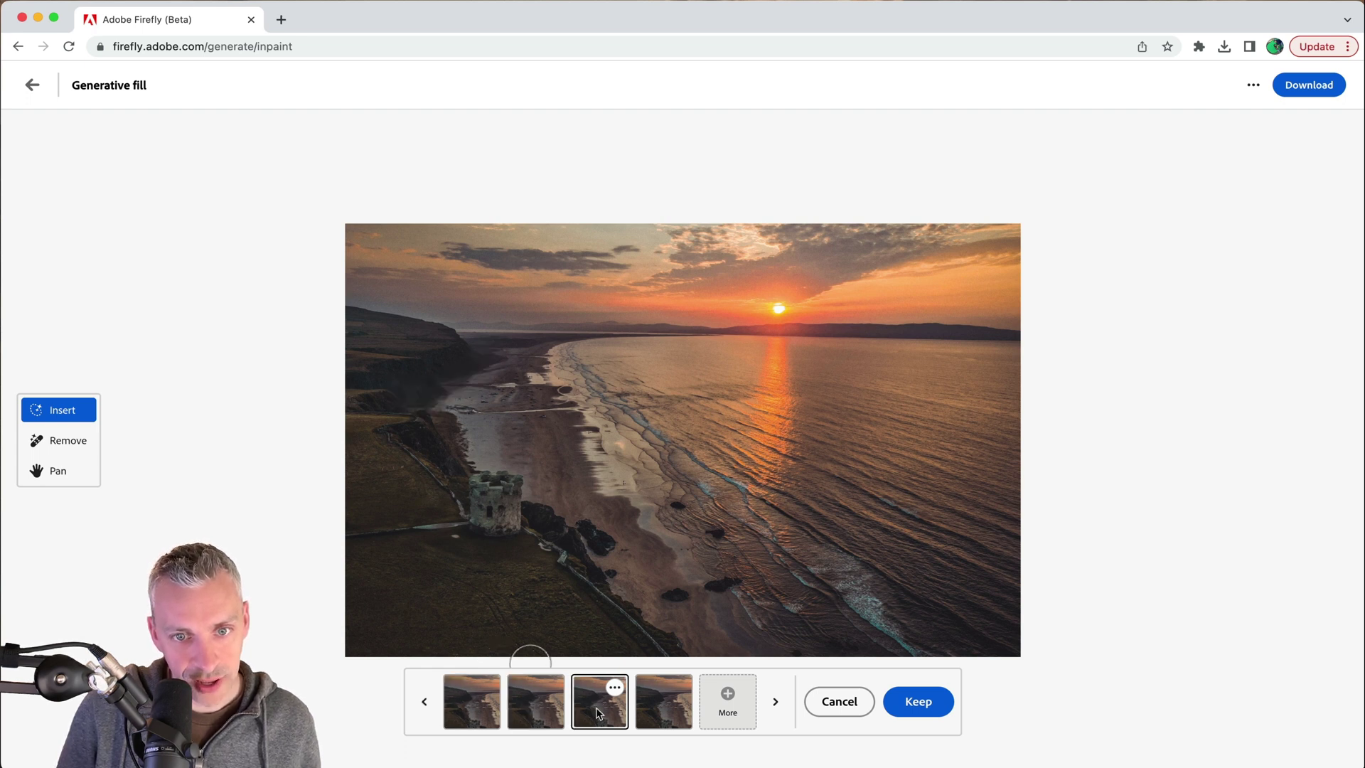
pyautogui.click(656, 719)
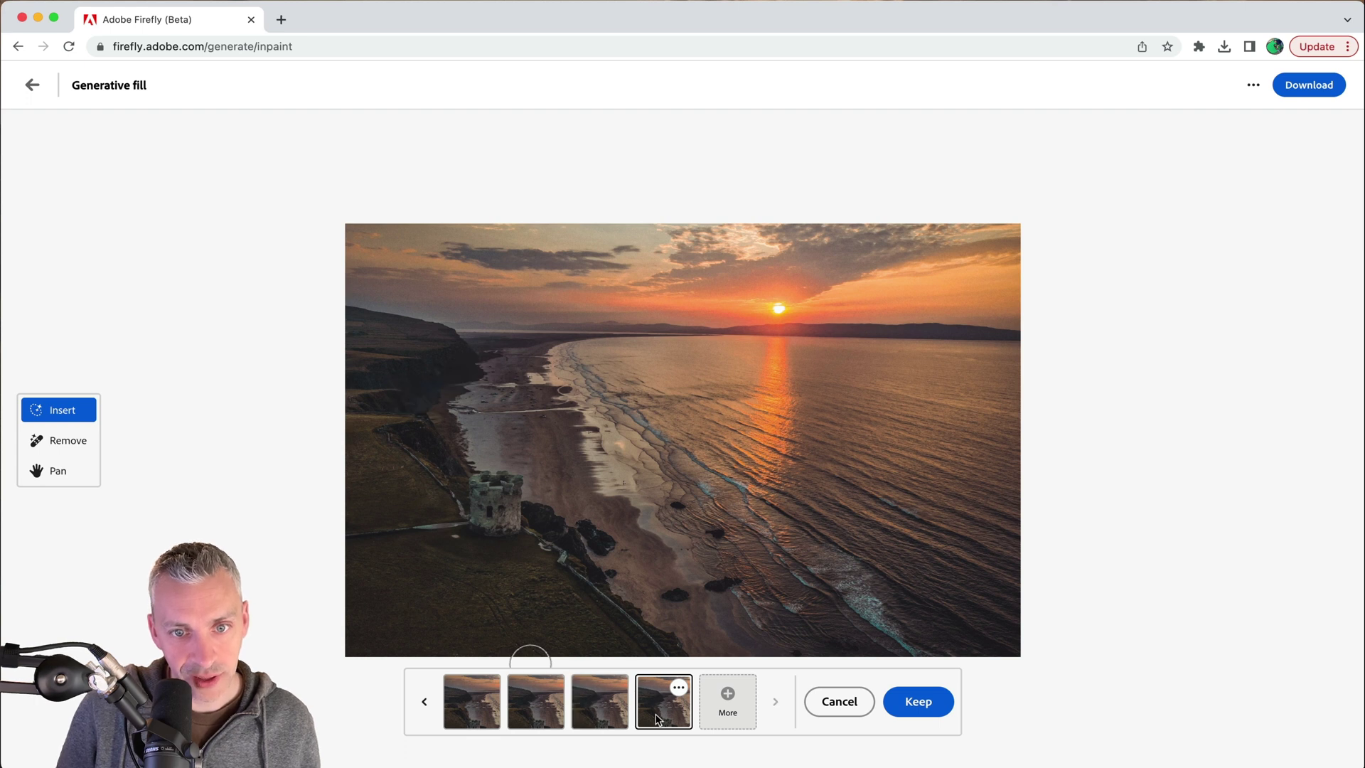
# Step: Compare the far-cliff fill variations again from the first one and keep the fourth
pyautogui.click(475, 707)
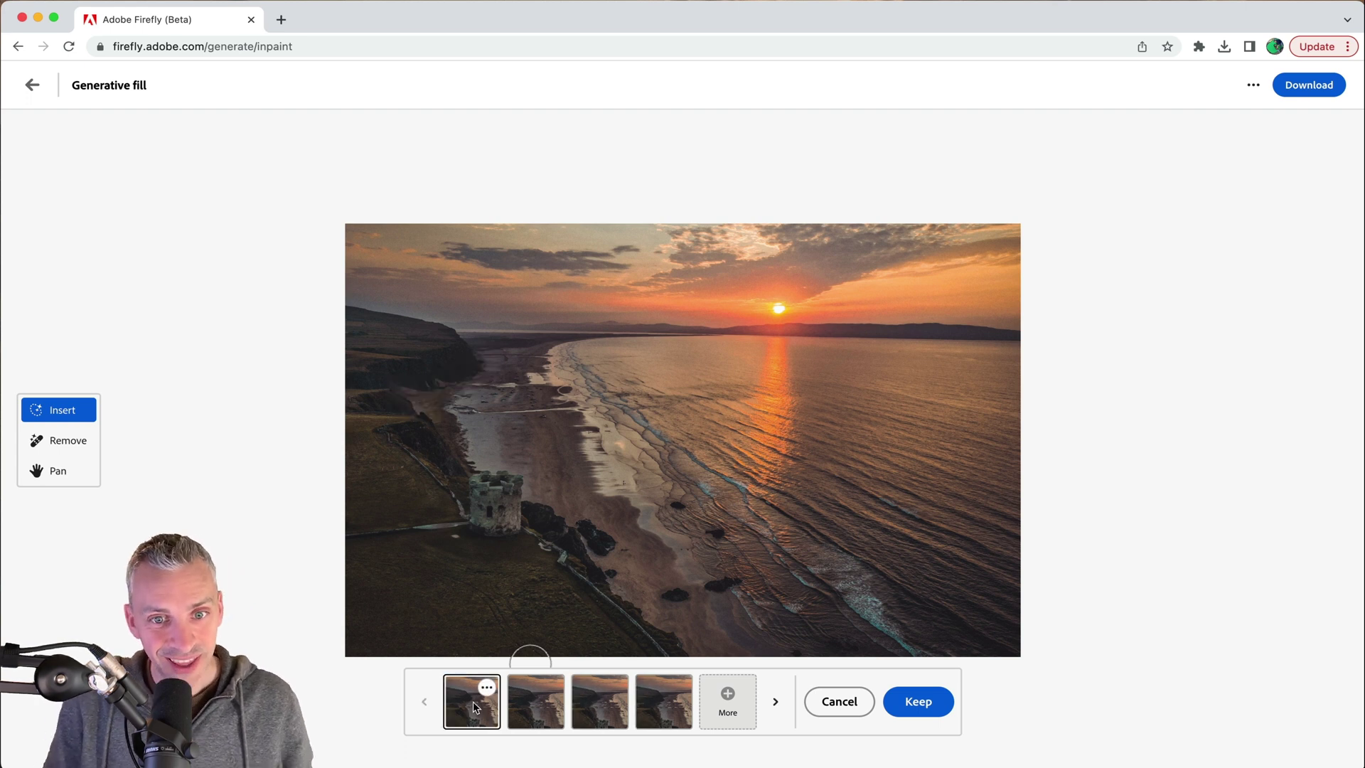
pyautogui.click(534, 711)
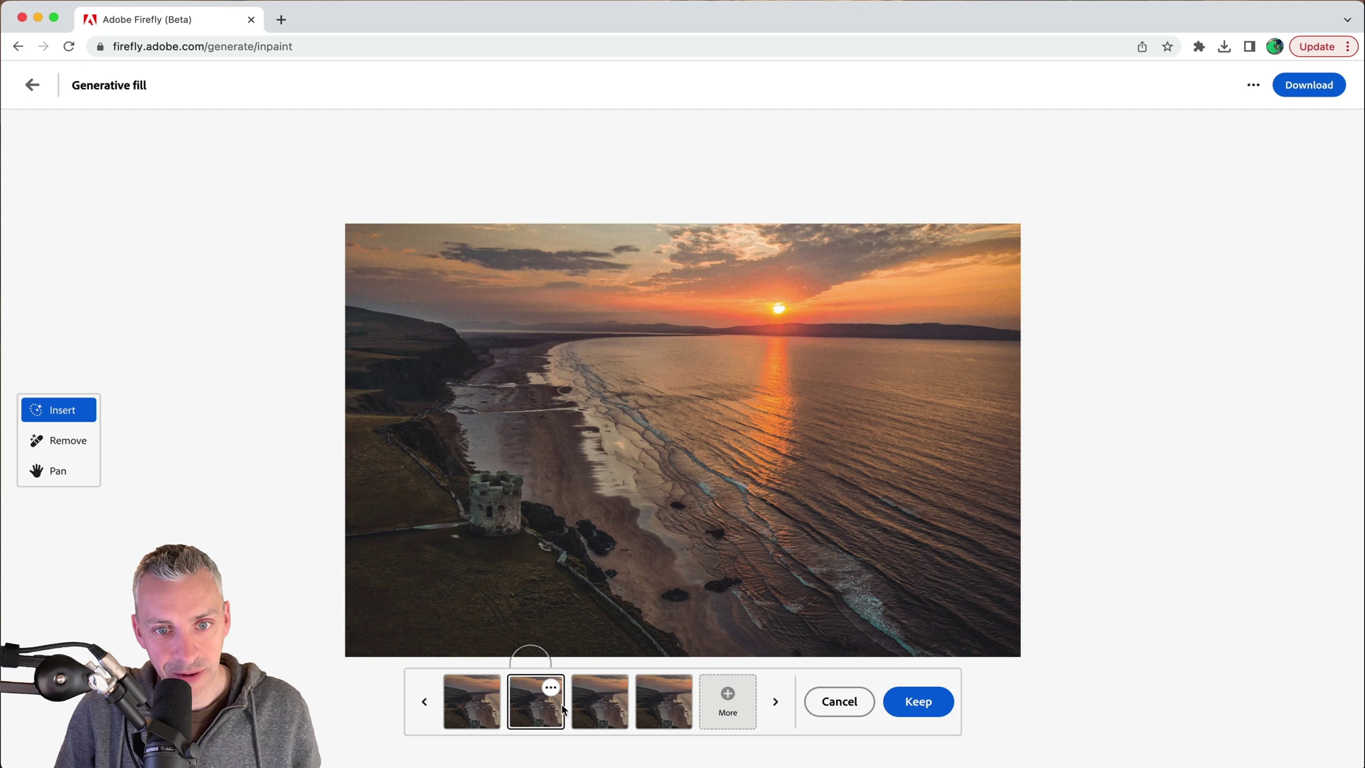
pyautogui.click(589, 708)
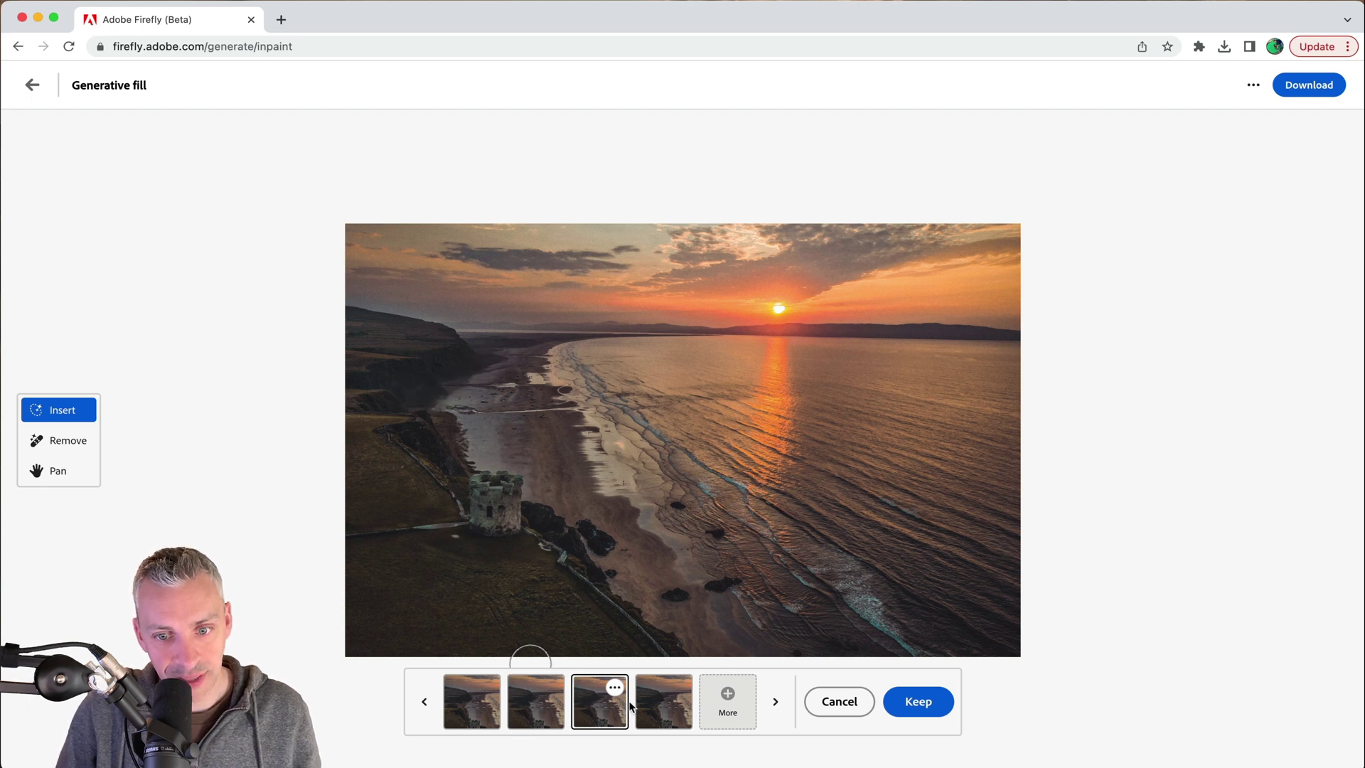
pyautogui.click(655, 707)
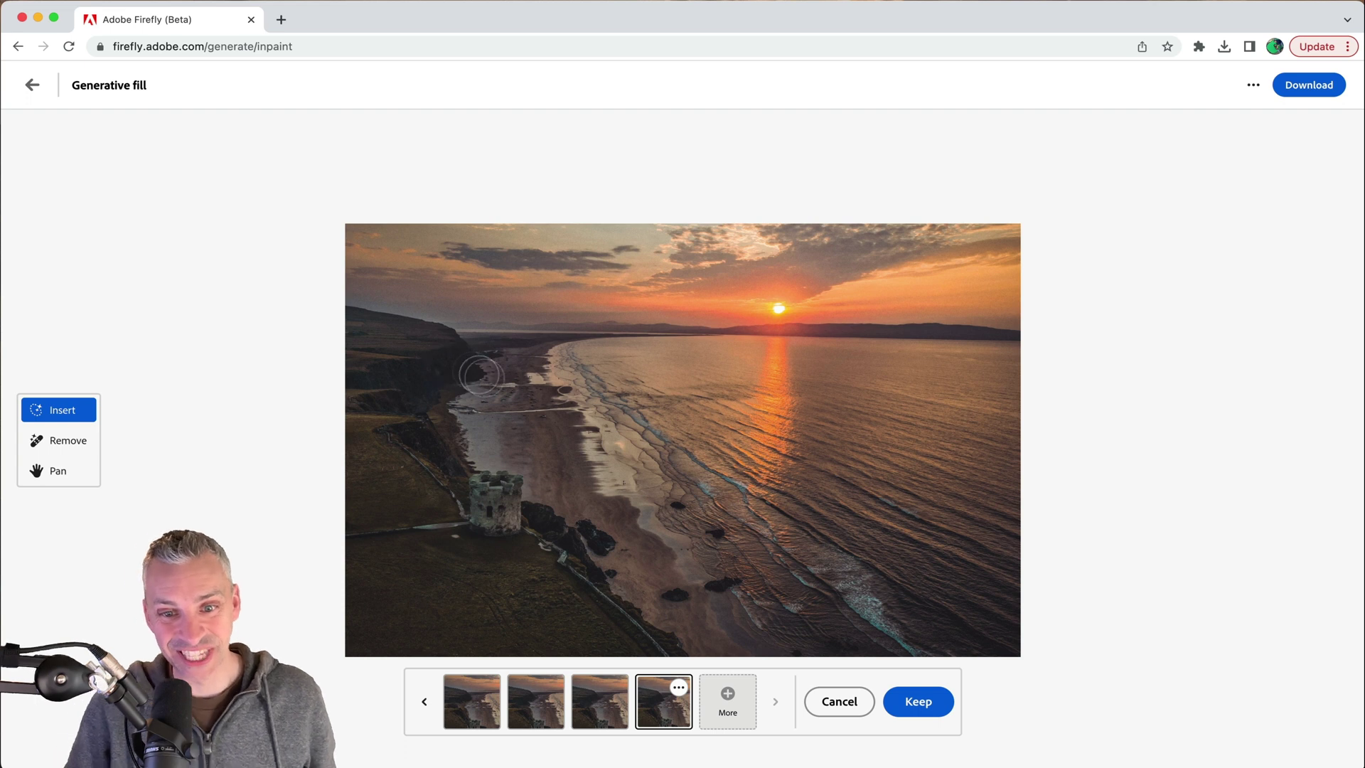
pyautogui.click(917, 701)
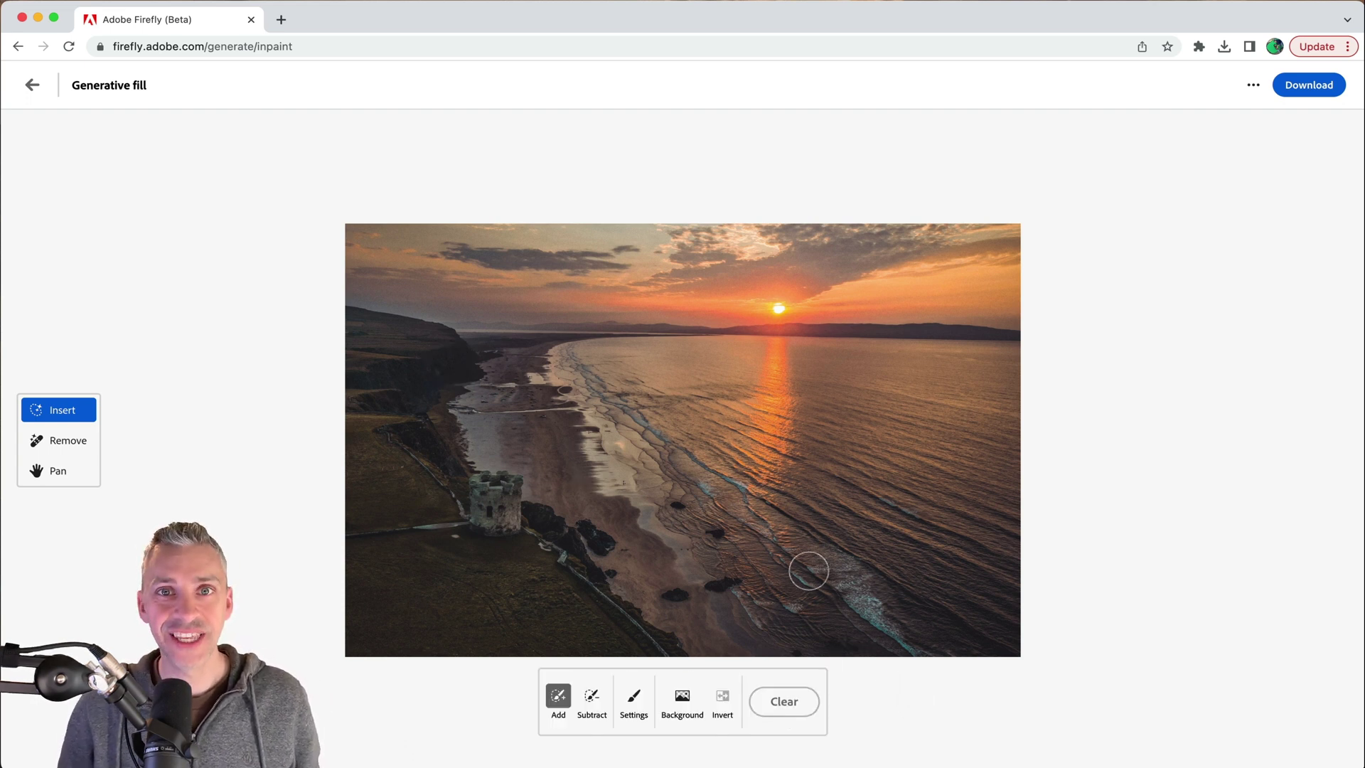
# Step: Set the brush size to 64%, mask the sea from the shoreline to the photo's edge, and generate "a fleet of old tall ships" there
pyautogui.click(633, 698)
pyautogui.moveTo(623, 563); pyautogui.dragTo(651, 562)
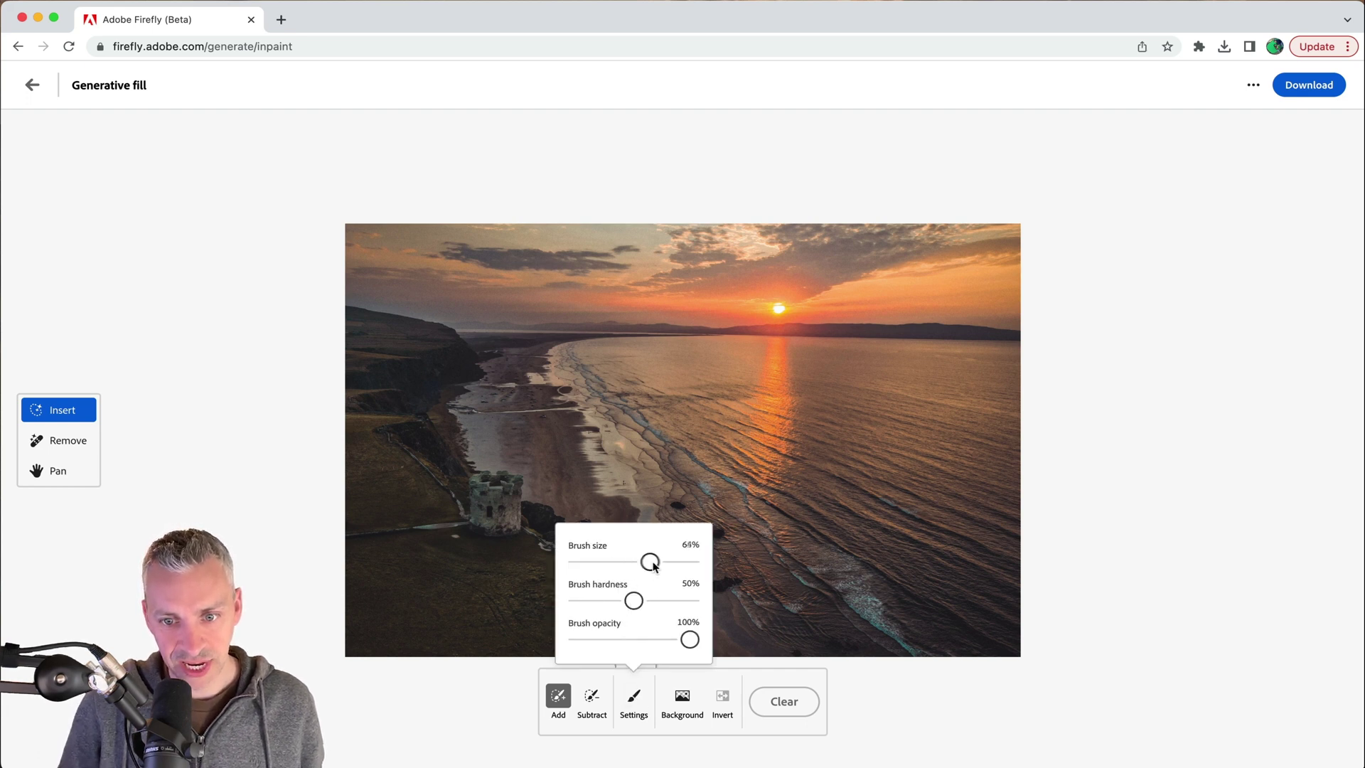
pyautogui.moveTo(640, 445)
pyautogui.mouseDown()
pyautogui.moveTo(978, 419)
pyautogui.moveTo(977, 446)
pyautogui.moveTo(668, 470)
pyautogui.moveTo(686, 501)
pyautogui.moveTo(765, 526)
pyautogui.moveTo(970, 508)
pyautogui.moveTo(741, 506)
pyautogui.moveTo(1005, 509)
pyautogui.moveTo(1009, 417)
pyautogui.moveTo(1002, 533)
pyautogui.moveTo(814, 511)
pyautogui.mouseUp()
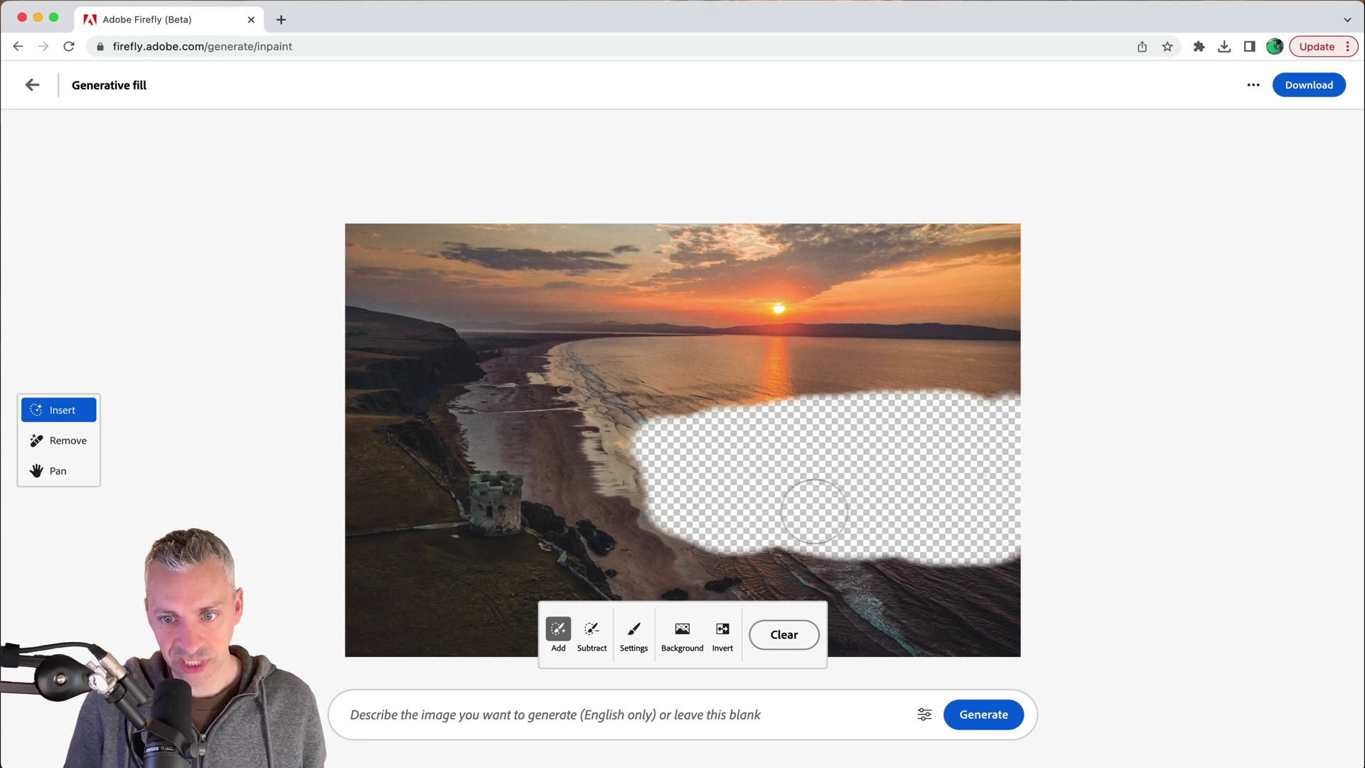
pyautogui.click(447, 715)
pyautogui.write('a fleet of old tall ships')
pyautogui.press('Return')
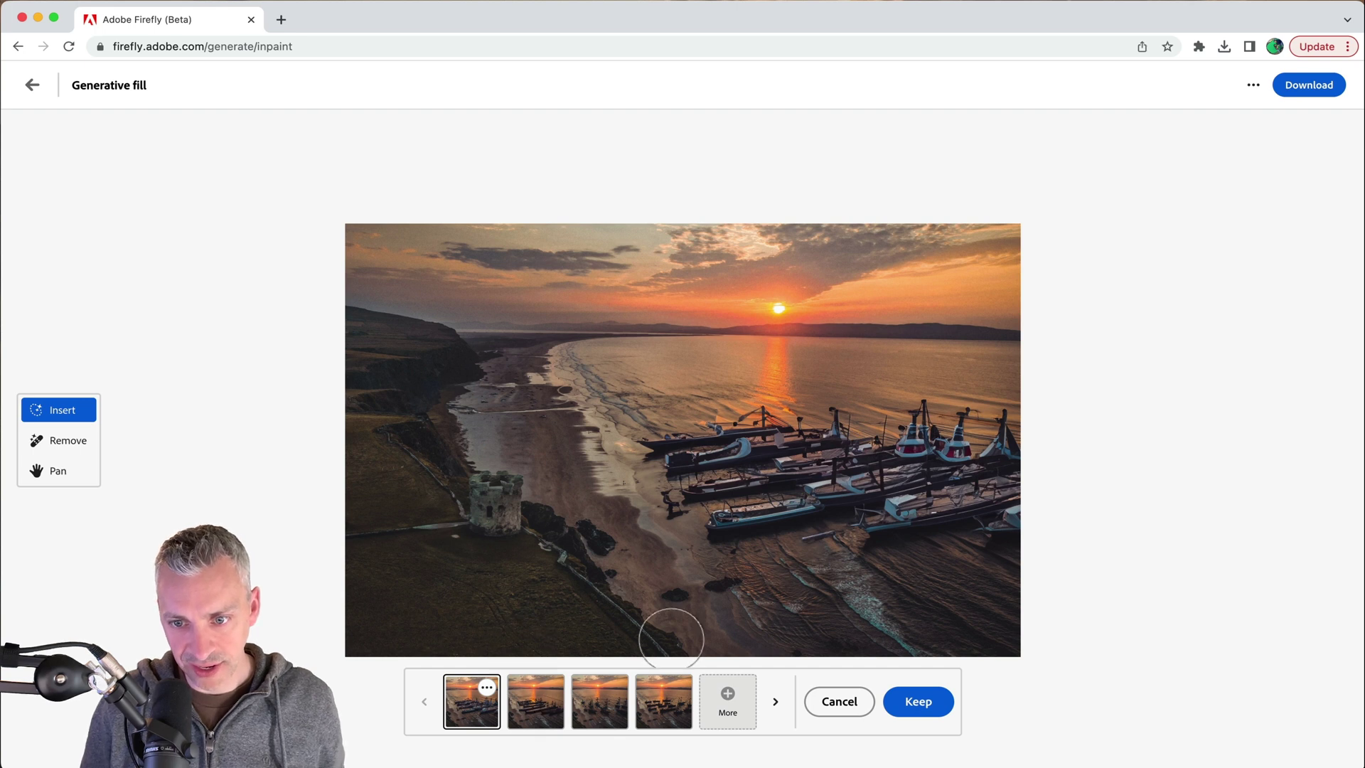
# Step: Preview the tall ship variations, keep the third one with the tall-masted ships, and download the finished image
pyautogui.click(532, 713)
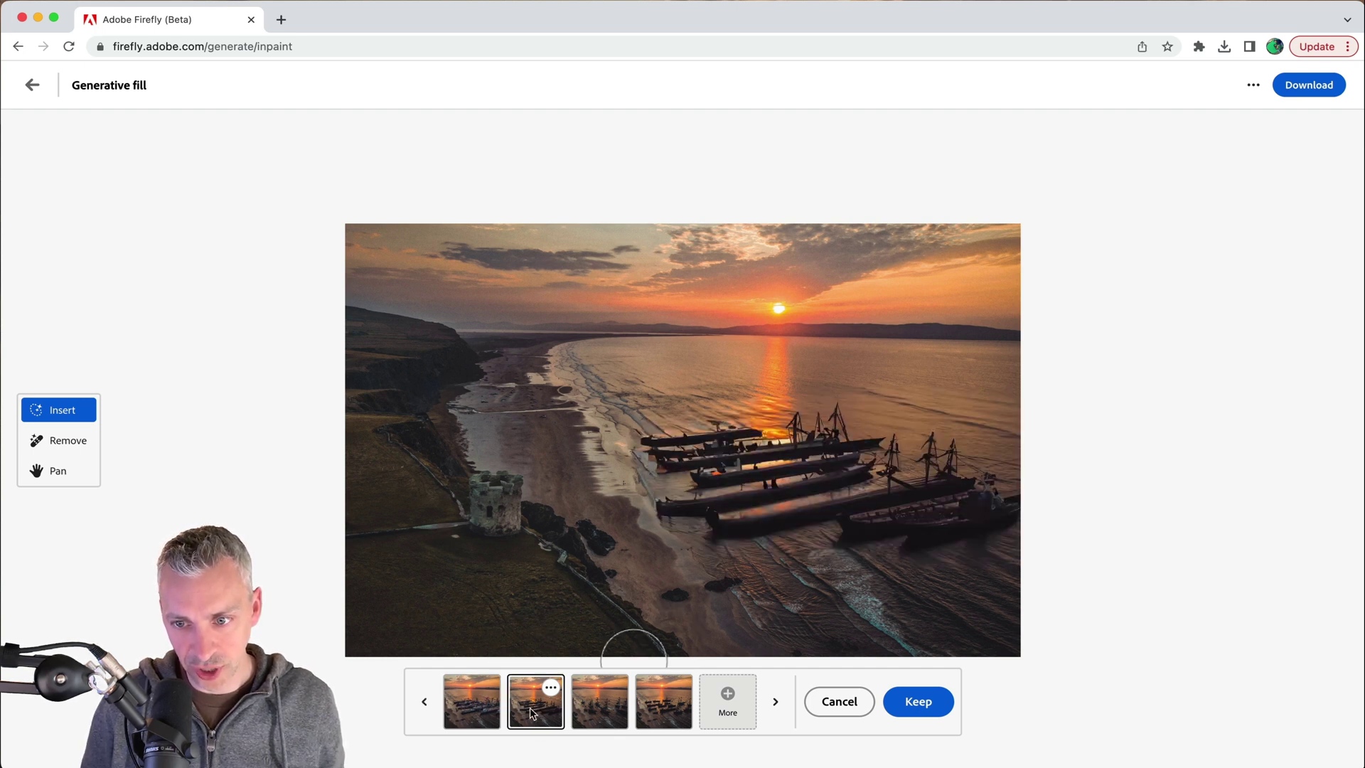
pyautogui.click(594, 710)
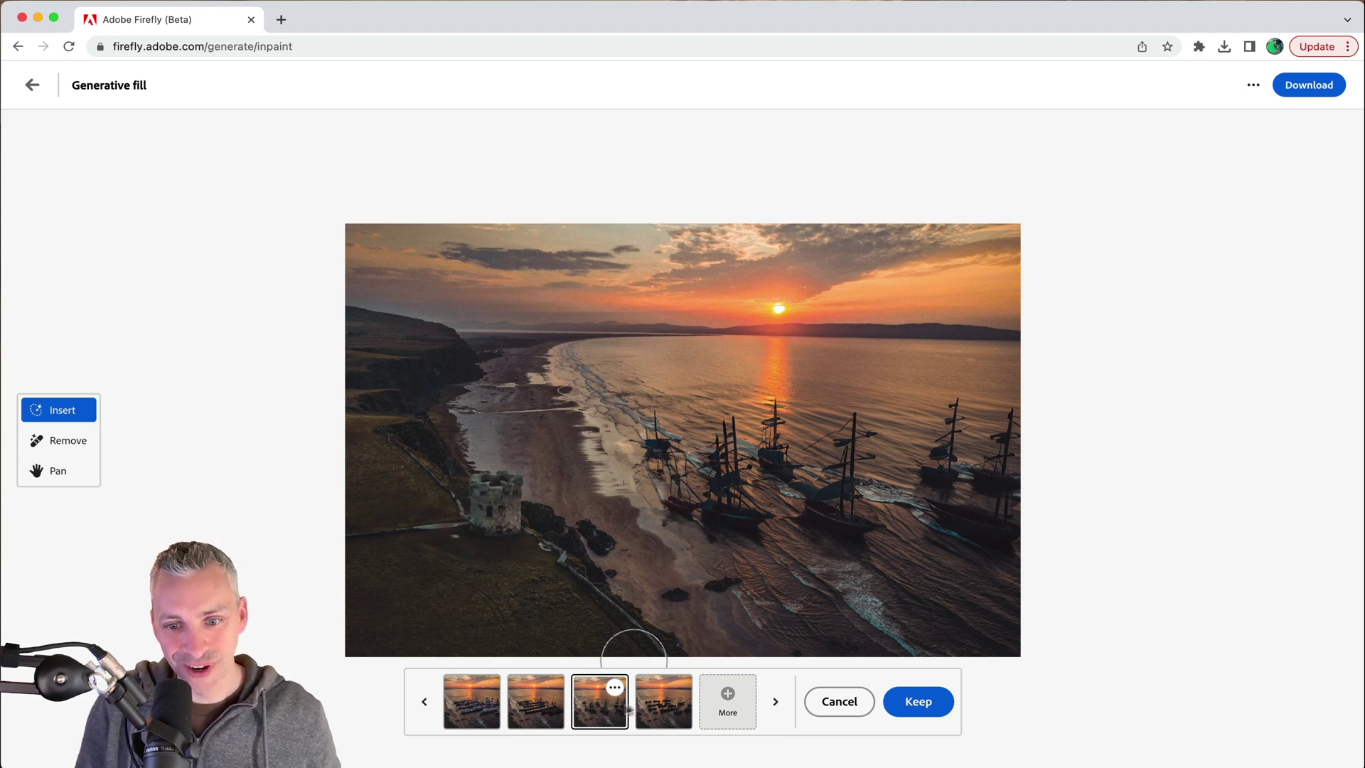
pyautogui.click(648, 706)
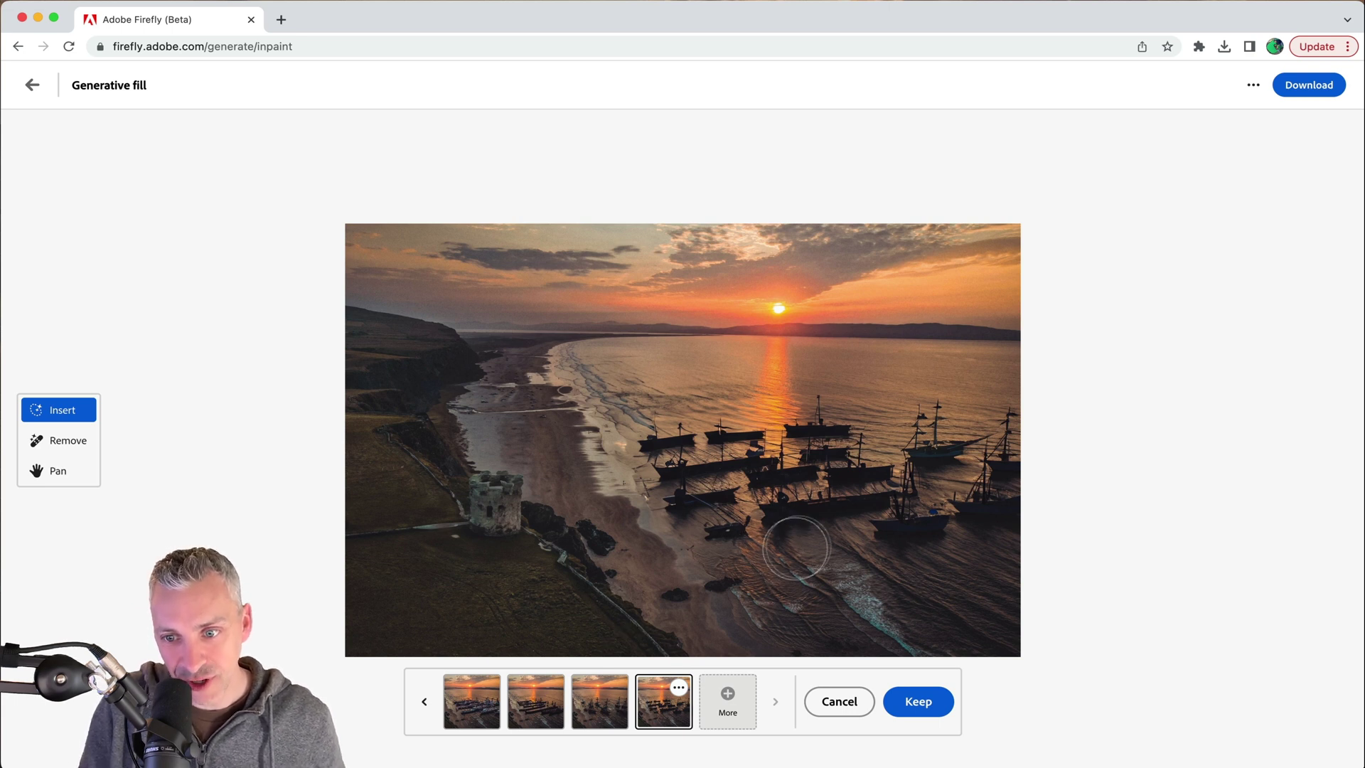
pyautogui.click(610, 718)
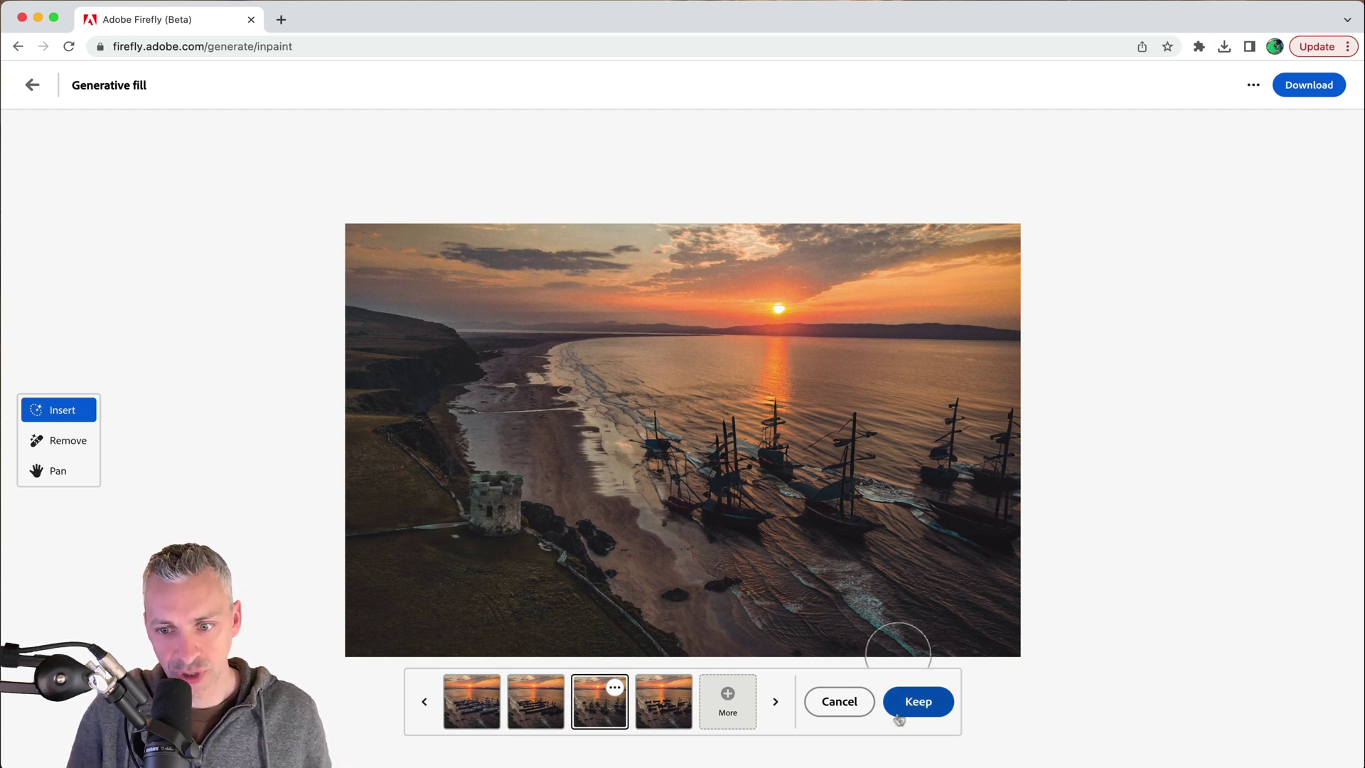
pyautogui.click(916, 703)
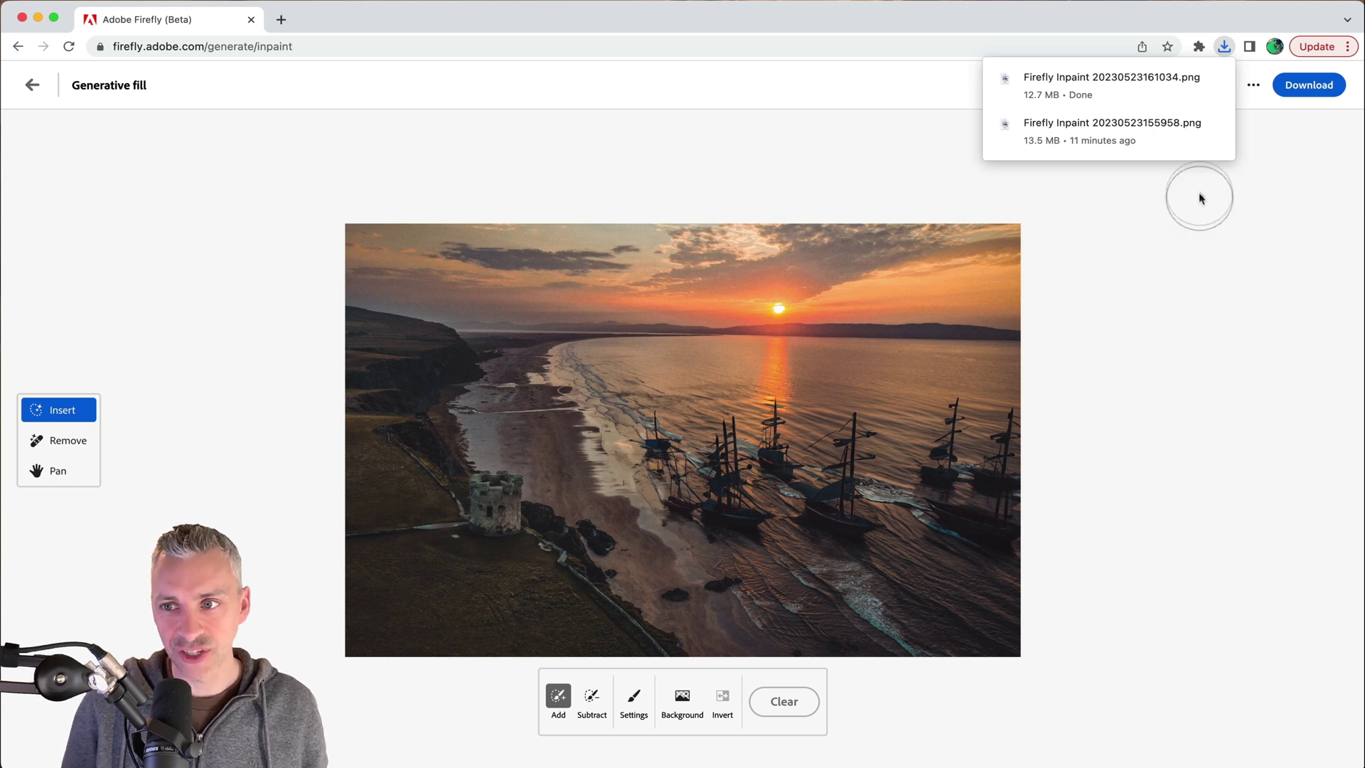
pyautogui.click(1133, 301)
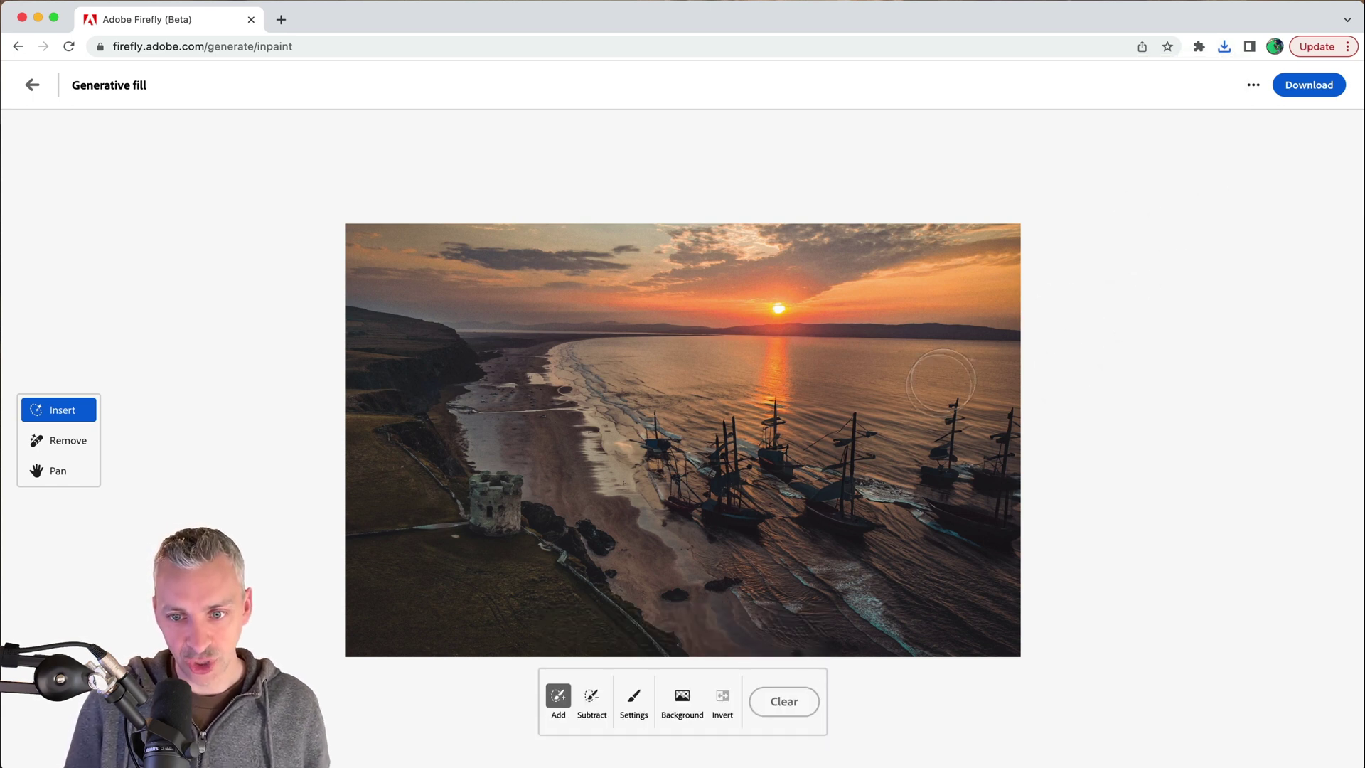
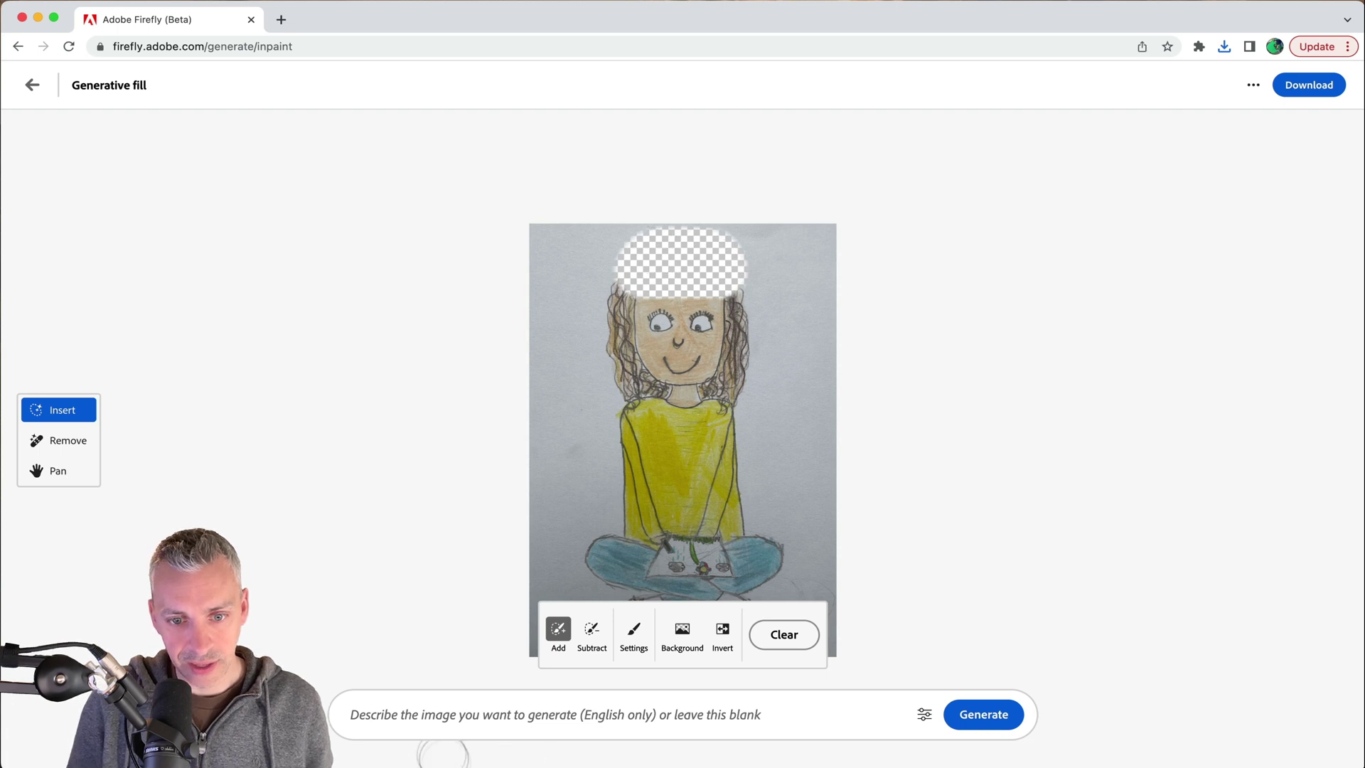
# Step: Generate "a hat" in the masked area on the girl's head and preview the variations
pyautogui.click(429, 724)
pyautogui.write('a hat')
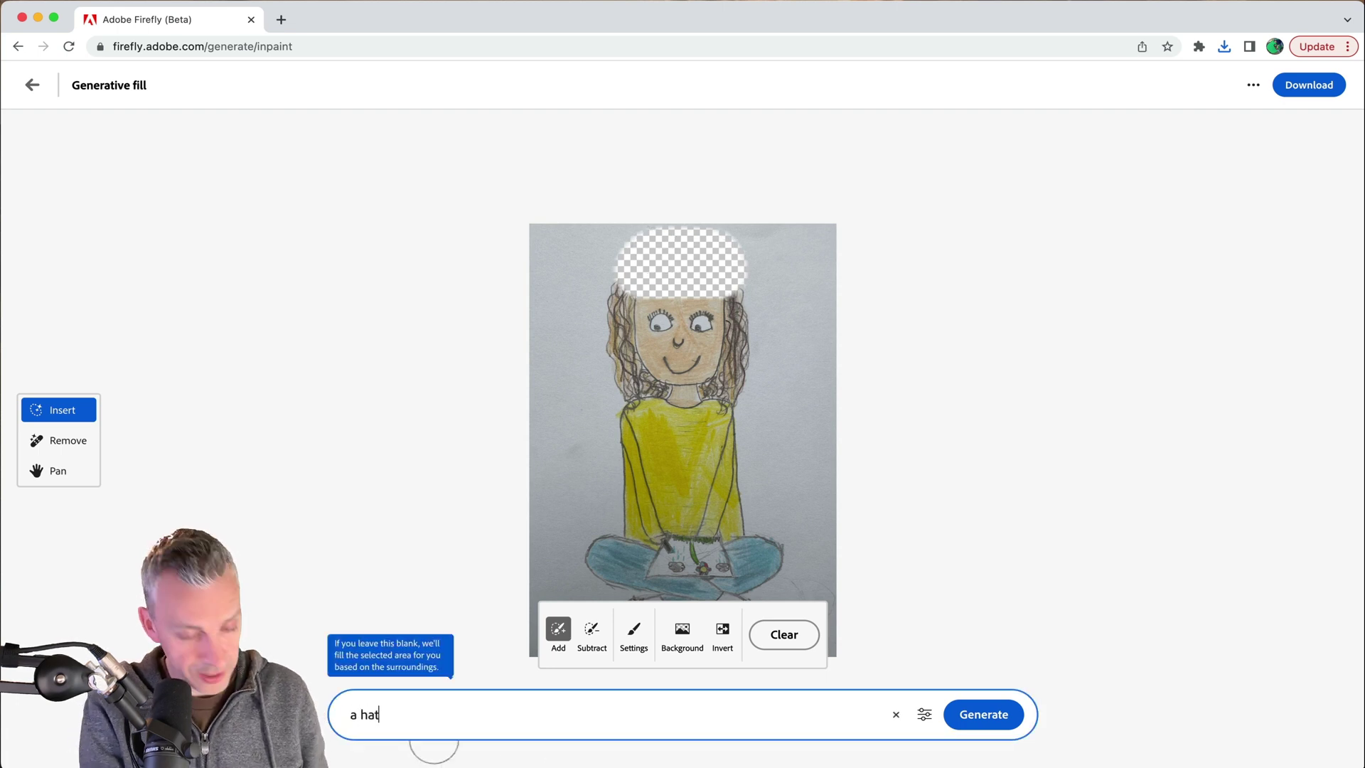
pyautogui.press('Return')
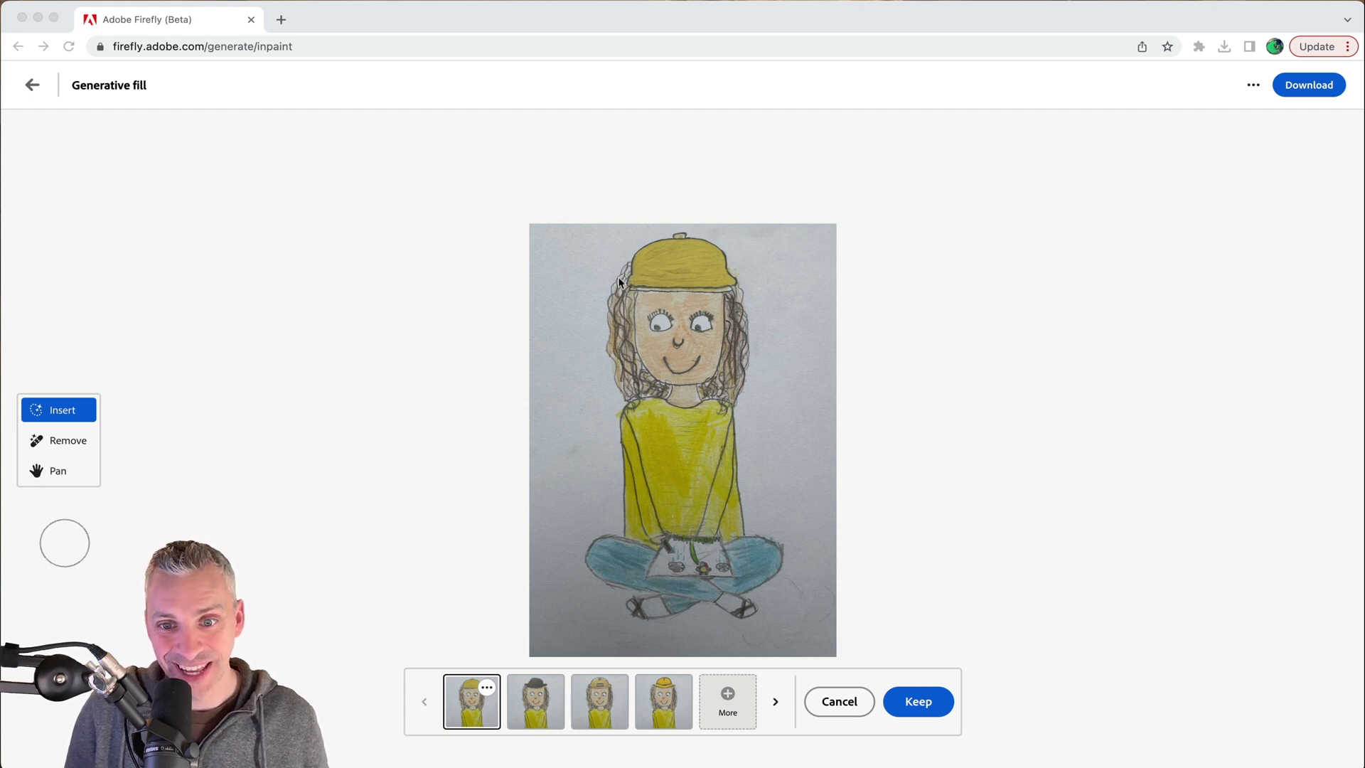
pyautogui.click(531, 702)
pyautogui.click(530, 702)
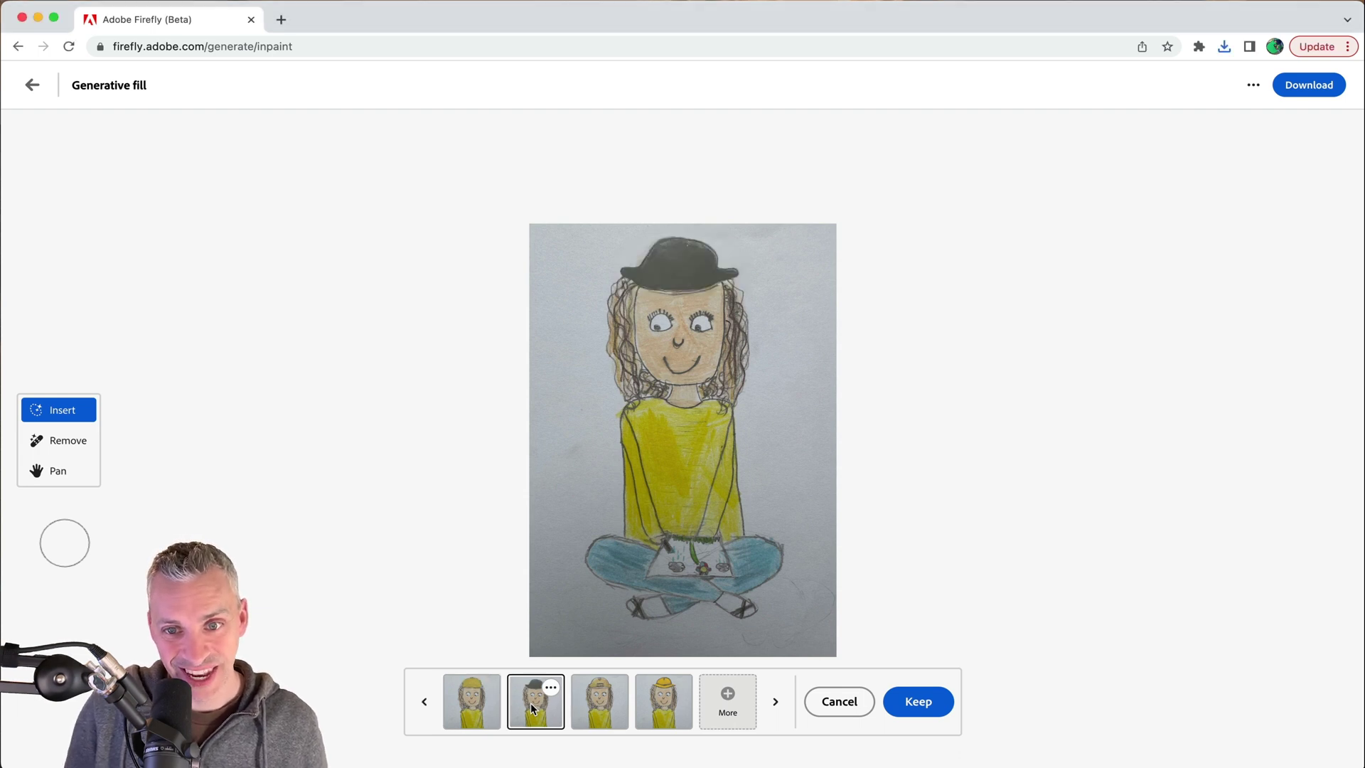
pyautogui.click(589, 709)
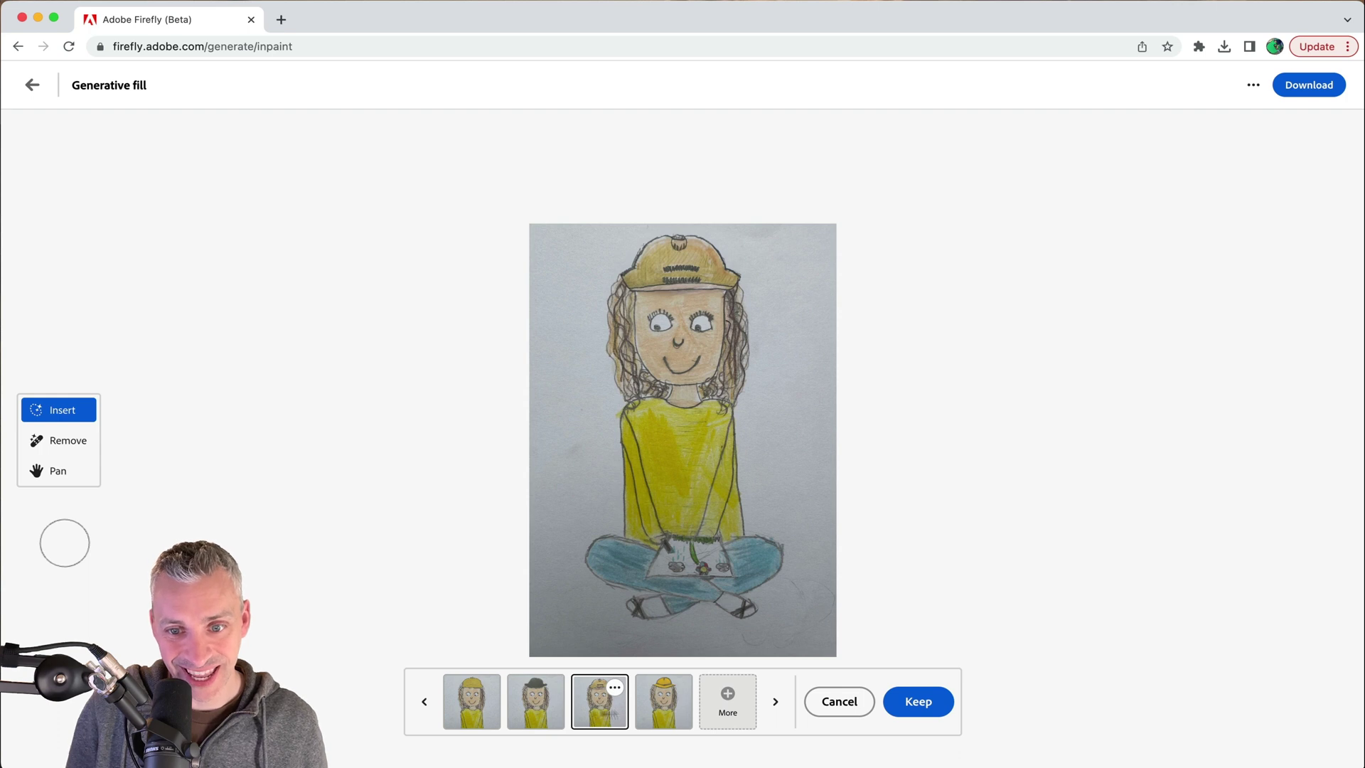
pyautogui.click(674, 705)
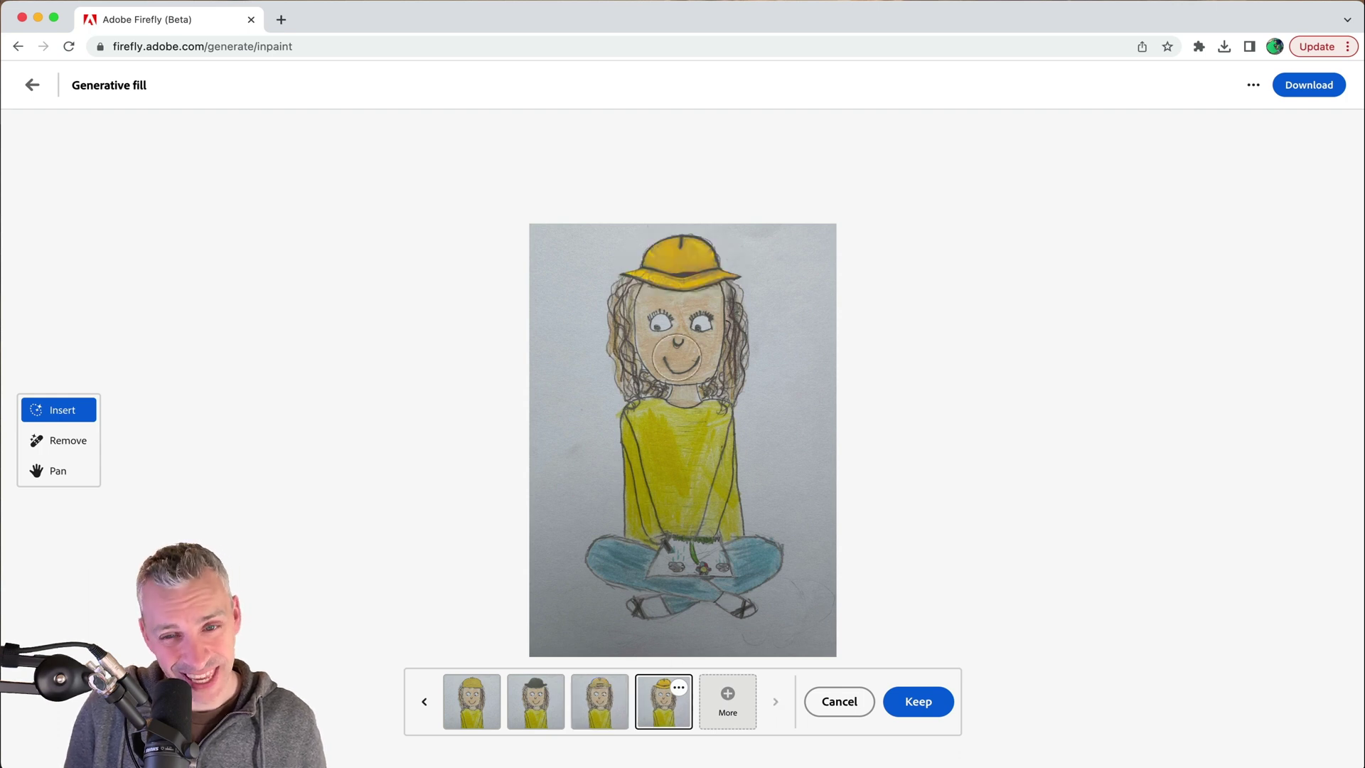
# Step: Compare the earlier hat variations again and discard the generated hats
pyautogui.click(596, 709)
pyautogui.click(550, 707)
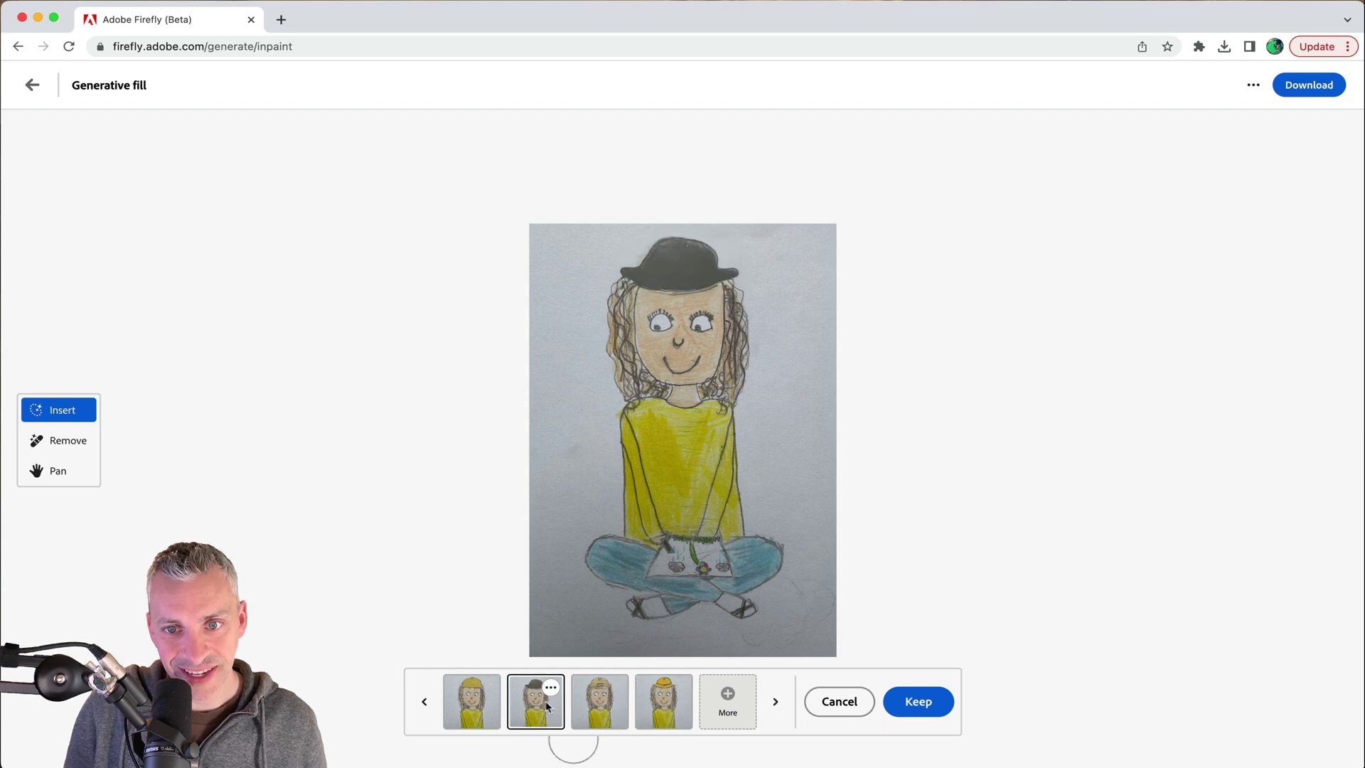
pyautogui.click(481, 704)
pyautogui.click(595, 701)
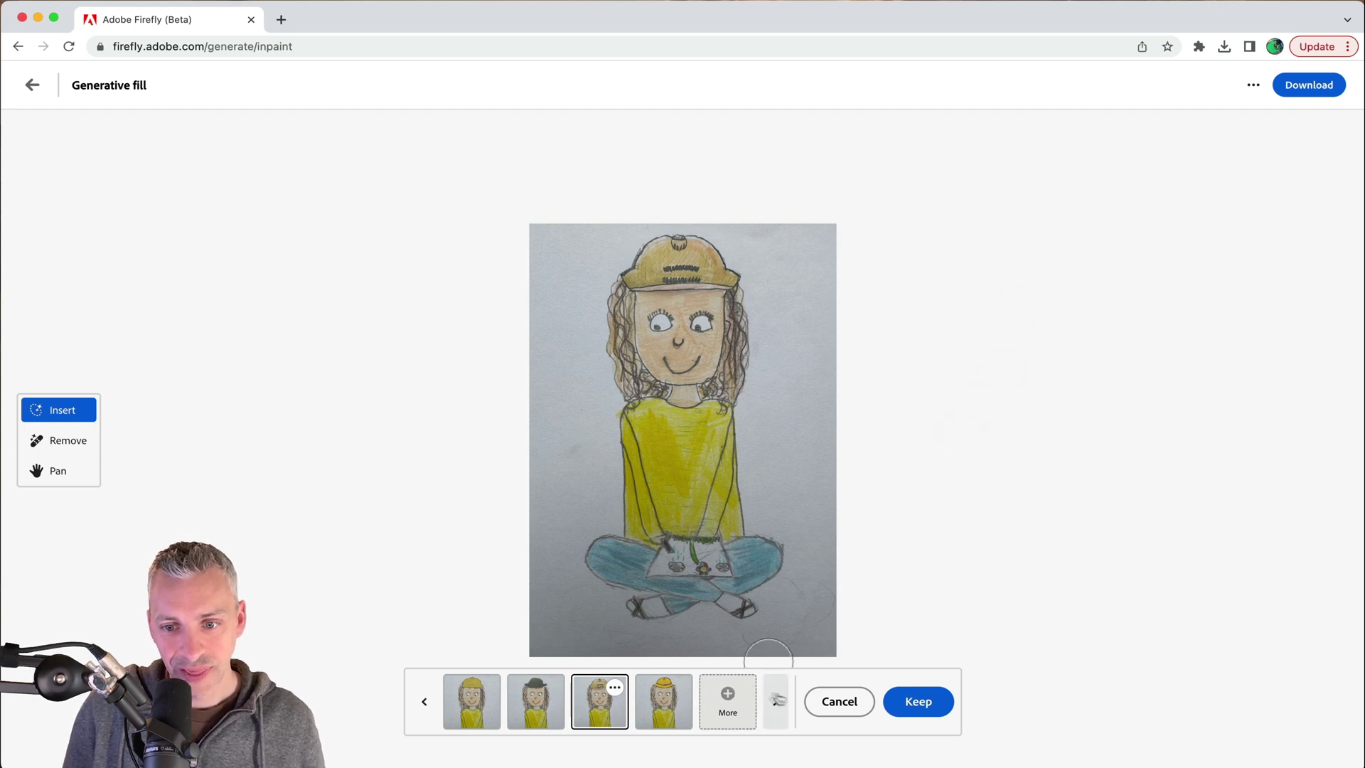
pyautogui.click(826, 702)
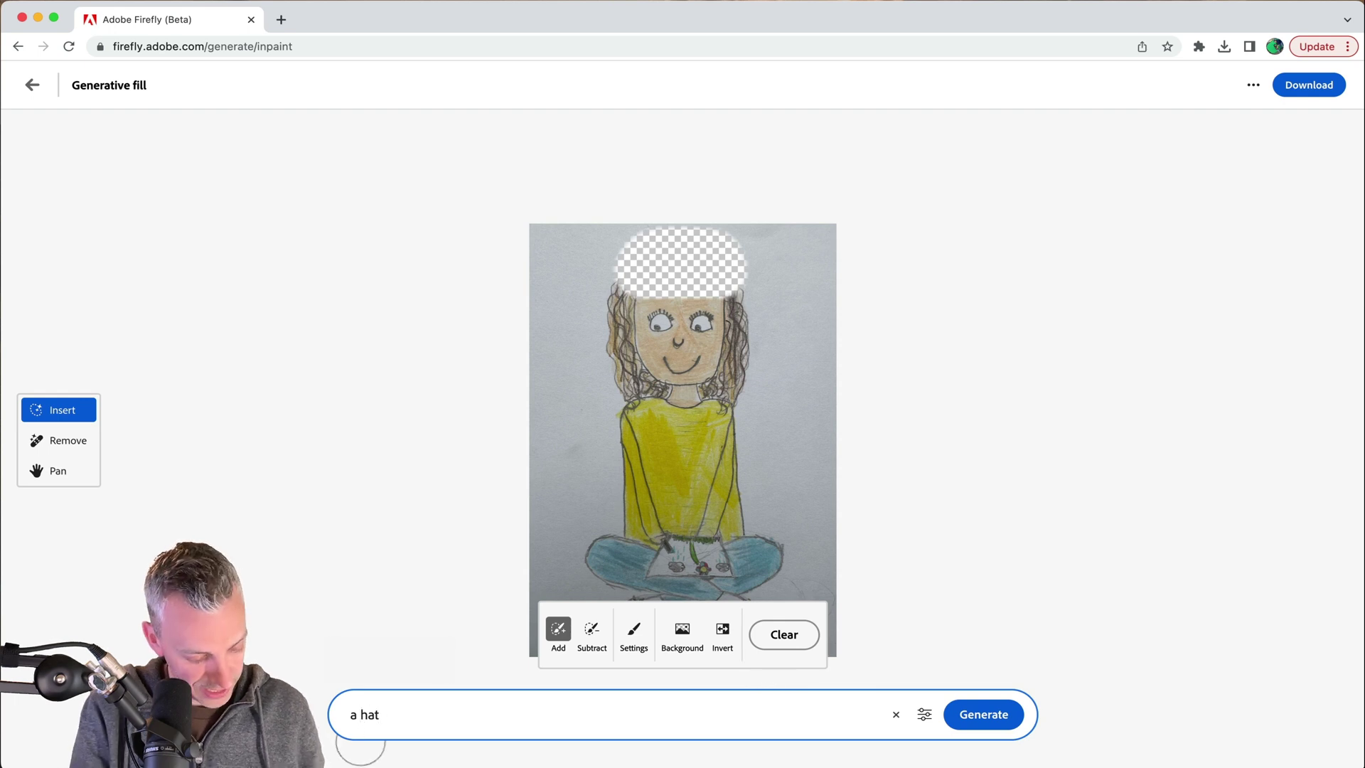
# Step: Add "pink" to the hat prompt, generate the fill again, and preview the second and third variations
pyautogui.write('pink')
pyautogui.press('Return')
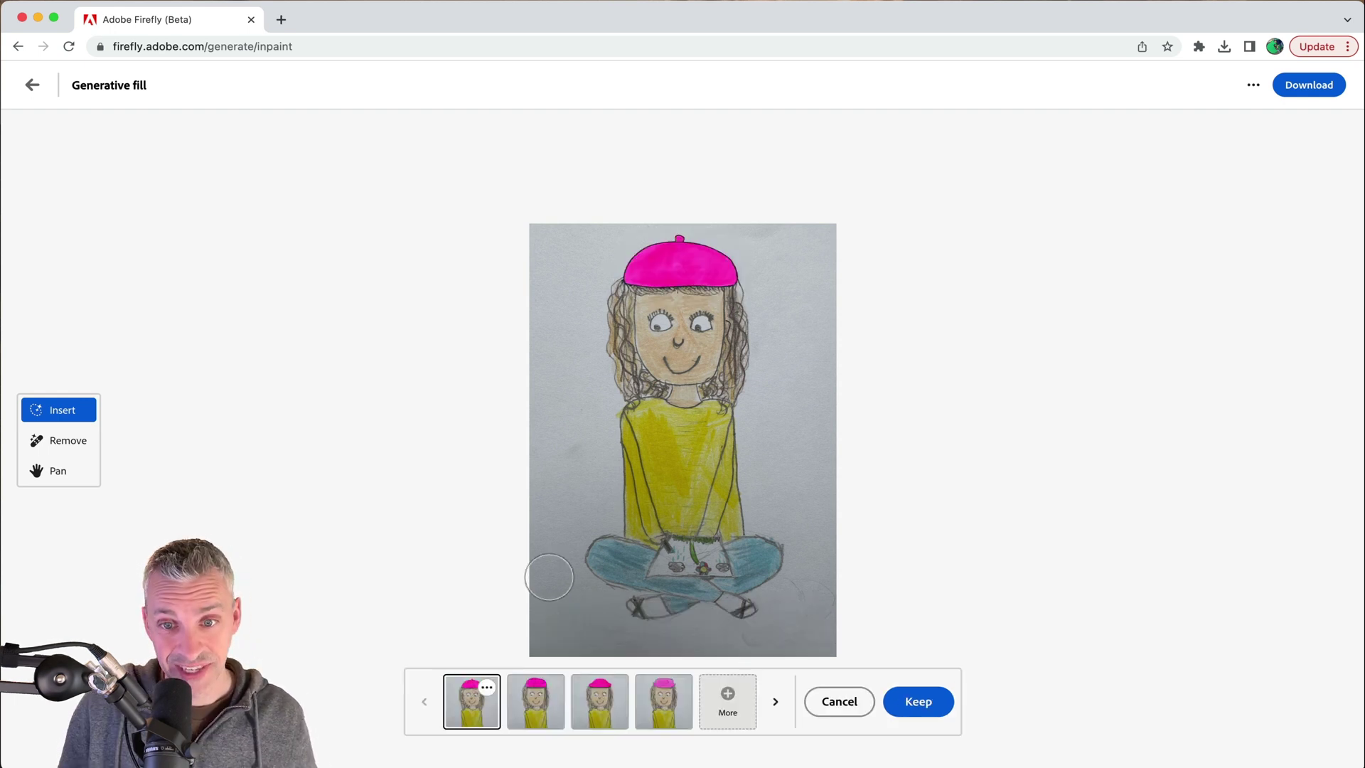
pyautogui.click(536, 707)
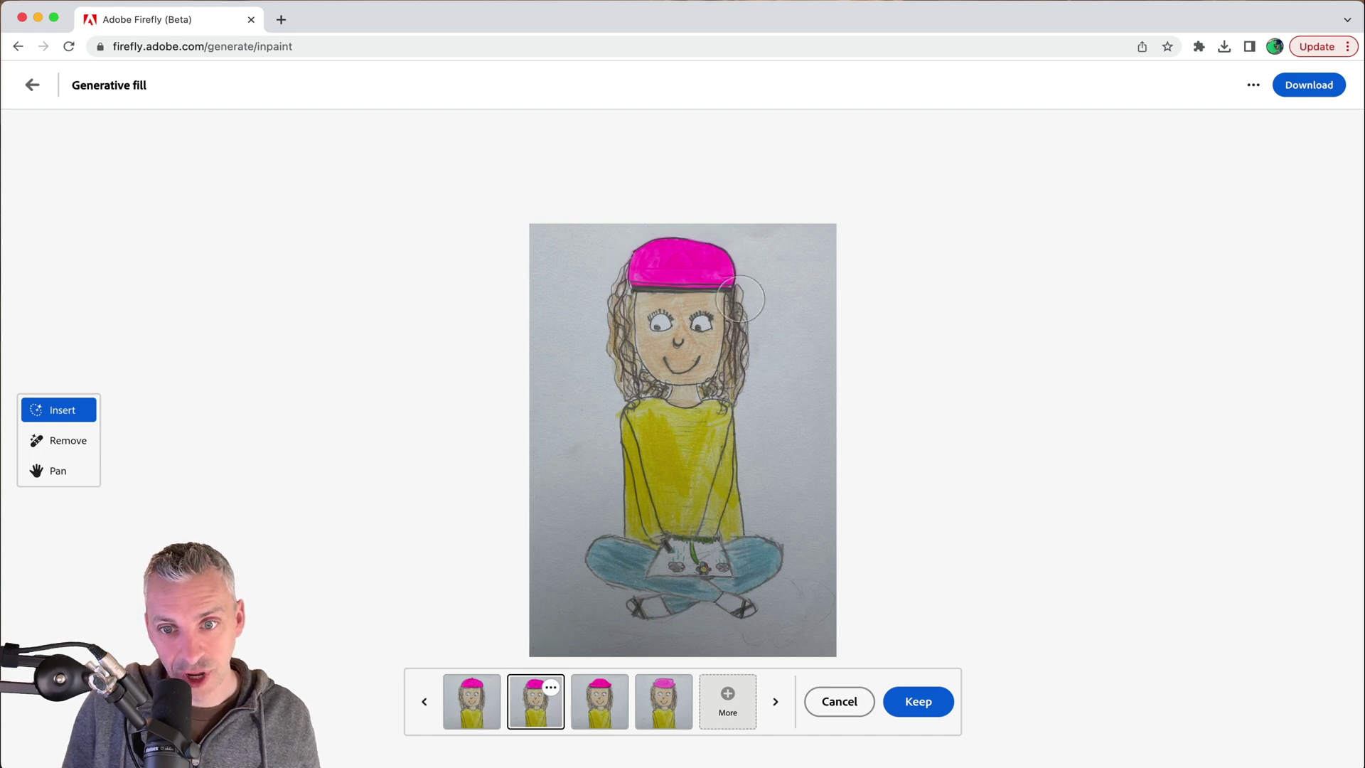
pyautogui.click(598, 702)
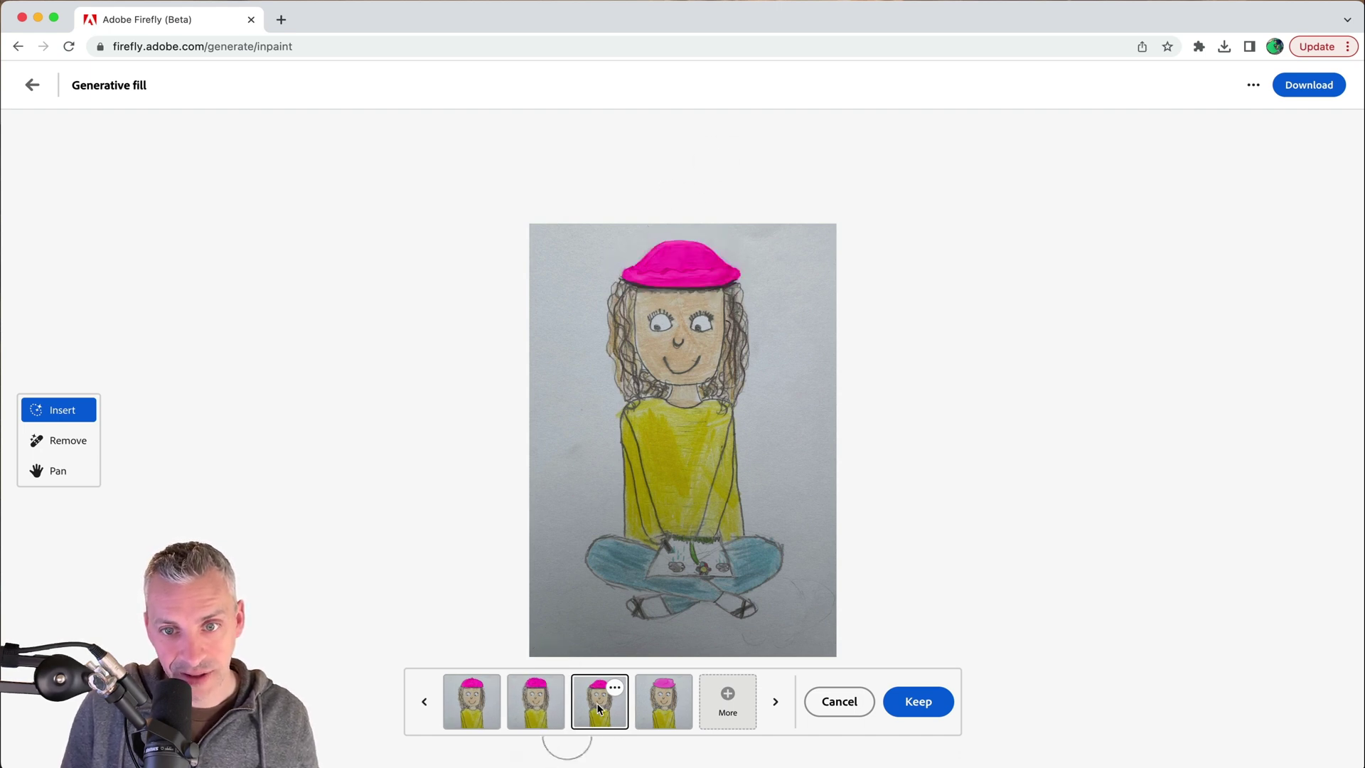
# Step: Keep the fourth pink hat variation and download the finished drawing
pyautogui.click(659, 706)
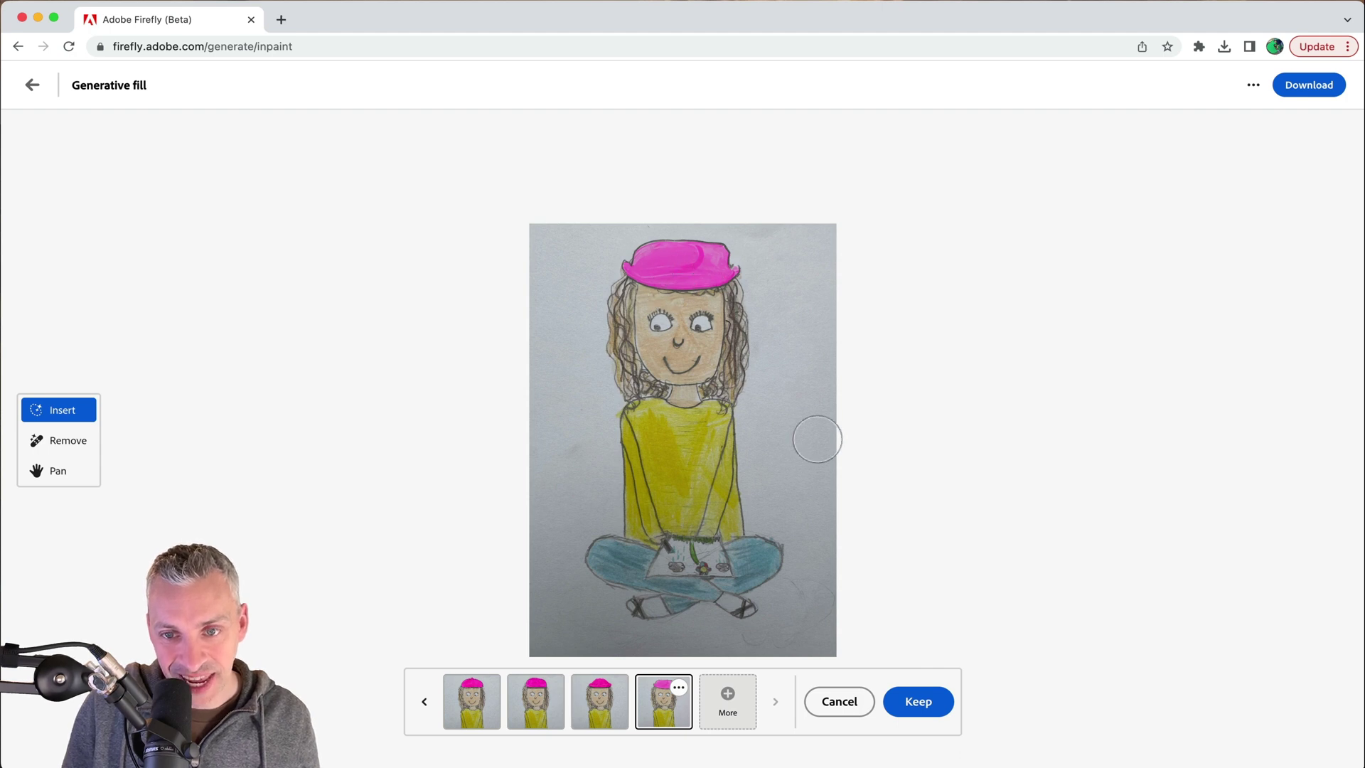
pyautogui.click(931, 704)
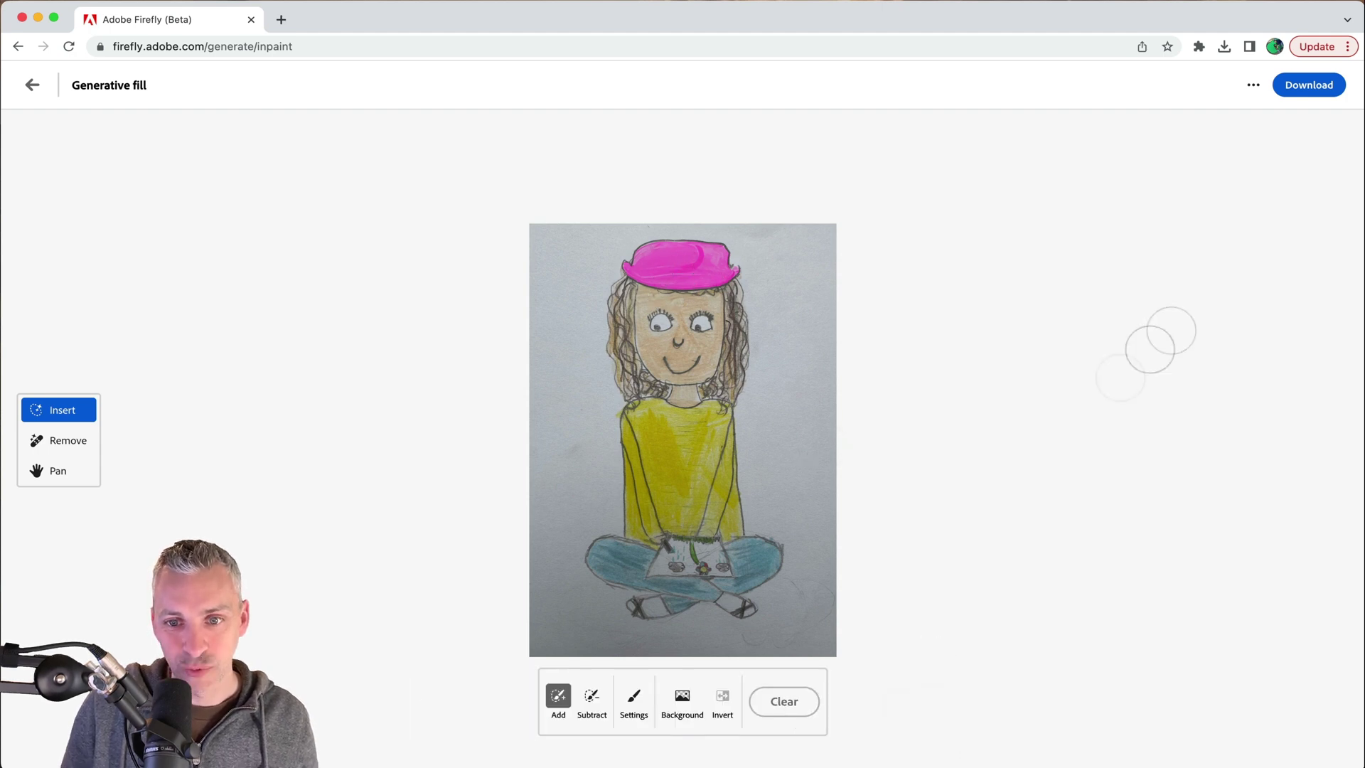
pyautogui.click(1309, 86)
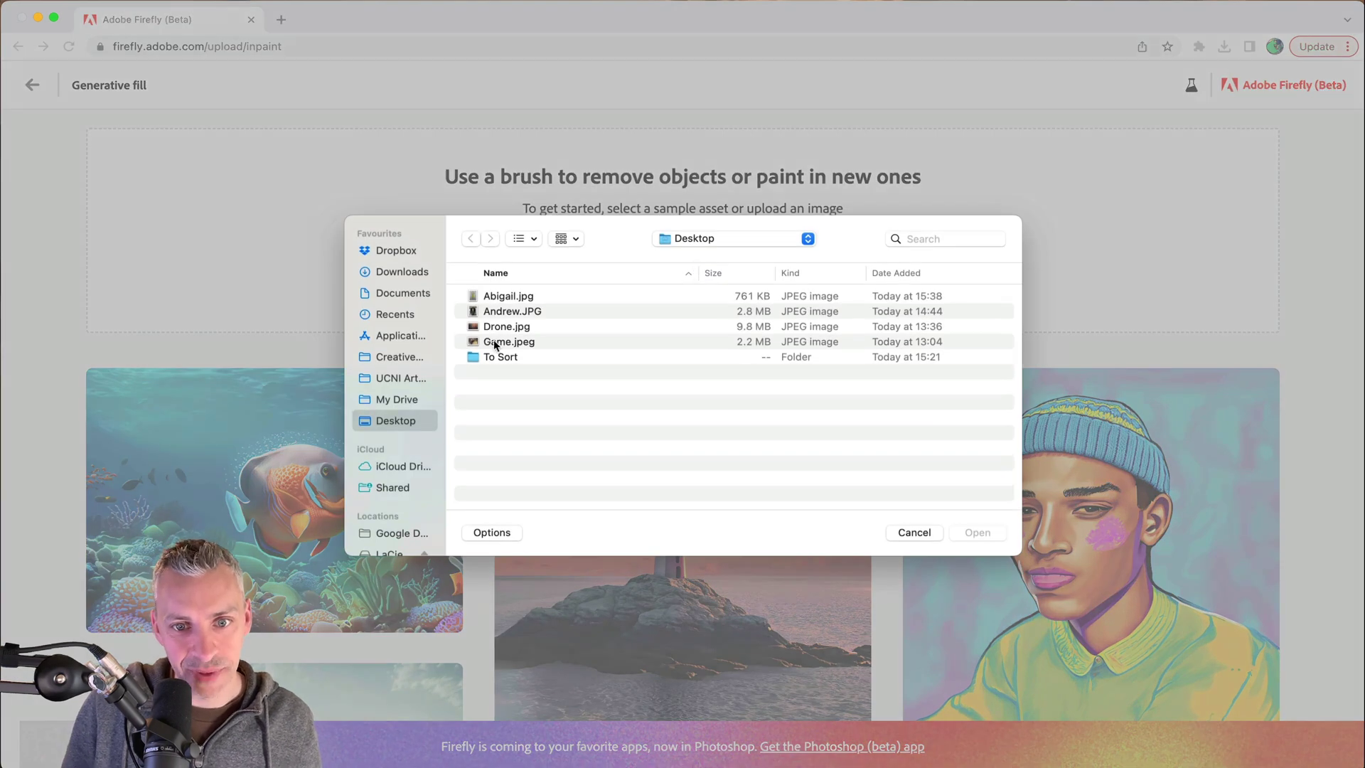
# Step: Load Game.jpeg and mask the Risk game board on the table with the brush size set to 37%
pyautogui.doubleClick(496, 342)
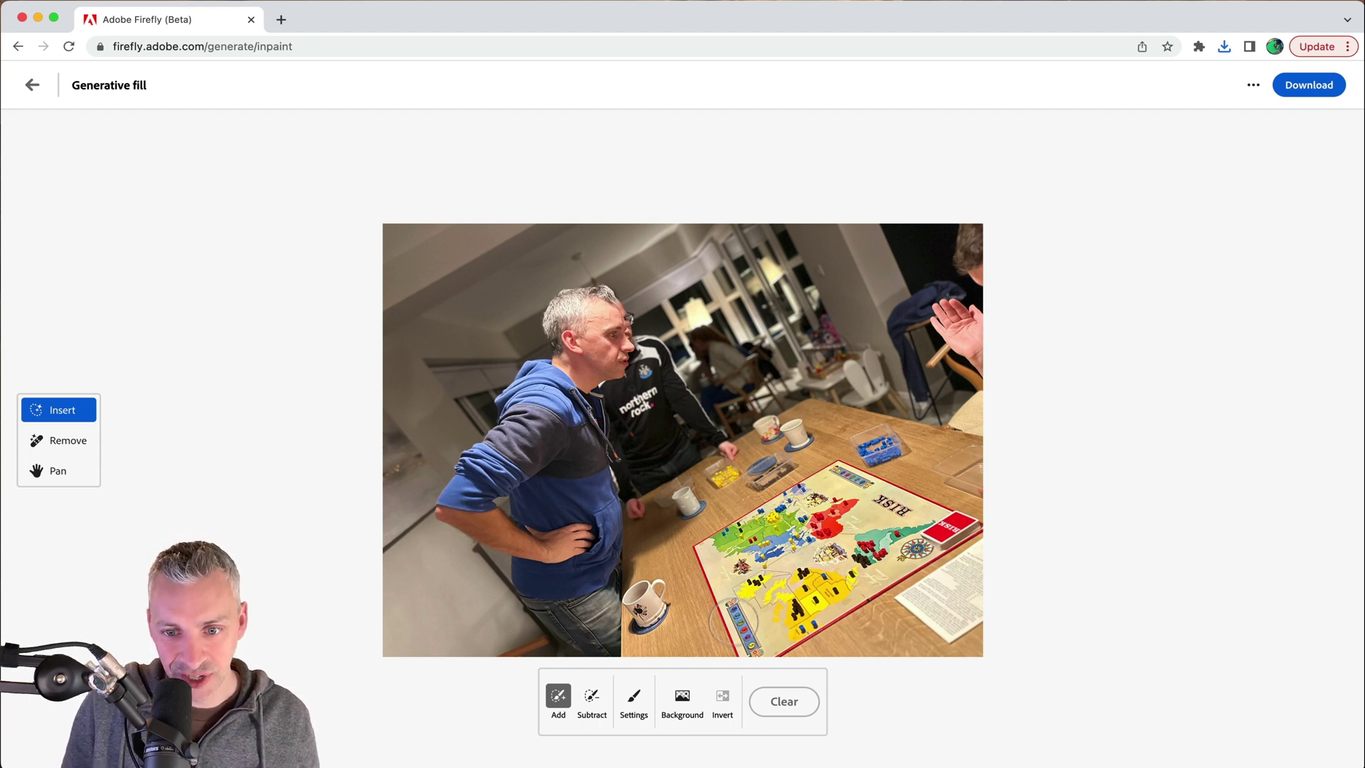
pyautogui.click(633, 697)
pyautogui.moveTo(637, 599)
pyautogui.mouseDown()
pyautogui.moveTo(619, 601)
pyautogui.moveTo(618, 563)
pyautogui.mouseUp()
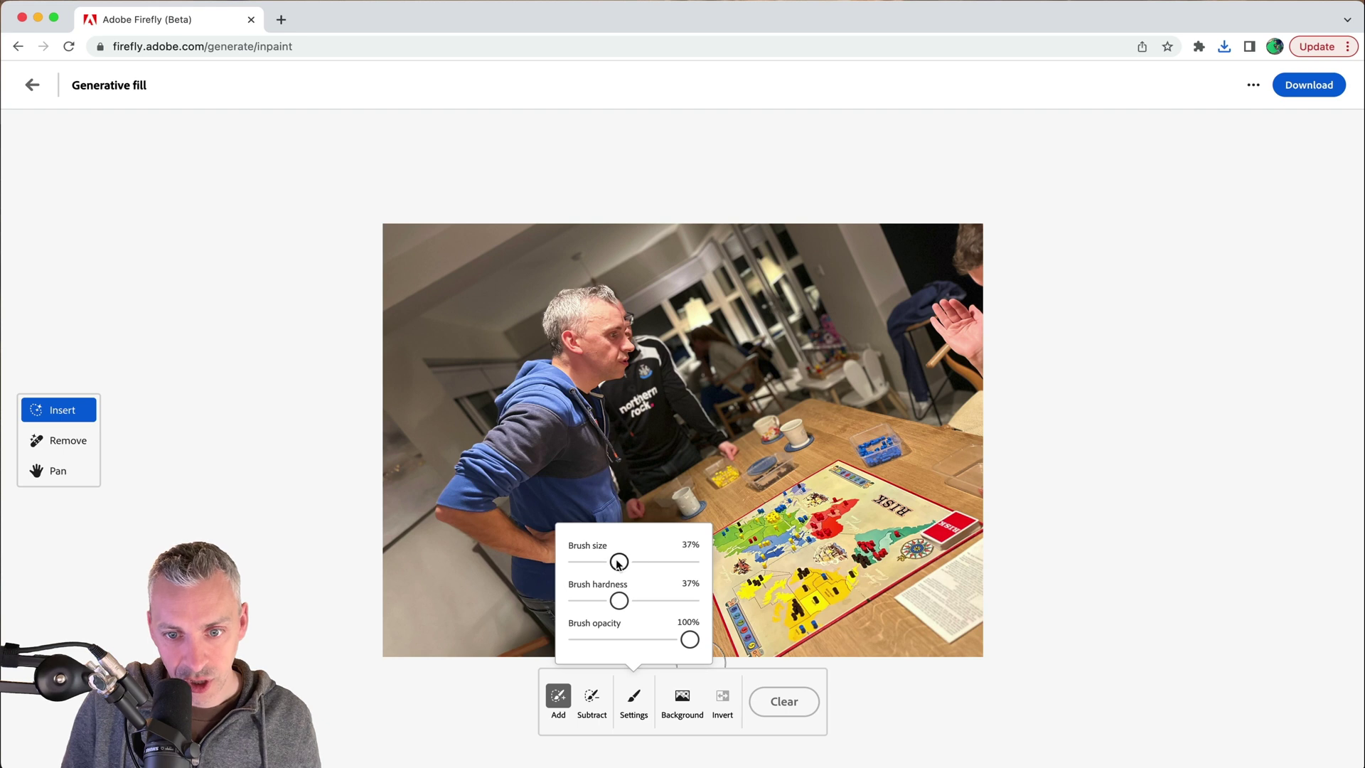
pyautogui.moveTo(753, 654)
pyautogui.mouseDown()
pyautogui.moveTo(709, 577)
pyautogui.moveTo(703, 553)
pyautogui.moveTo(721, 536)
pyautogui.moveTo(833, 471)
pyautogui.moveTo(967, 519)
pyautogui.moveTo(881, 583)
pyautogui.moveTo(970, 526)
pyautogui.moveTo(835, 620)
pyautogui.moveTo(740, 572)
pyautogui.moveTo(758, 607)
pyautogui.moveTo(729, 565)
pyautogui.moveTo(856, 505)
pyautogui.moveTo(914, 530)
pyautogui.moveTo(809, 598)
pyautogui.moveTo(857, 521)
pyautogui.moveTo(797, 564)
pyautogui.mouseUp()
pyautogui.scroll(-3, 798, 564)
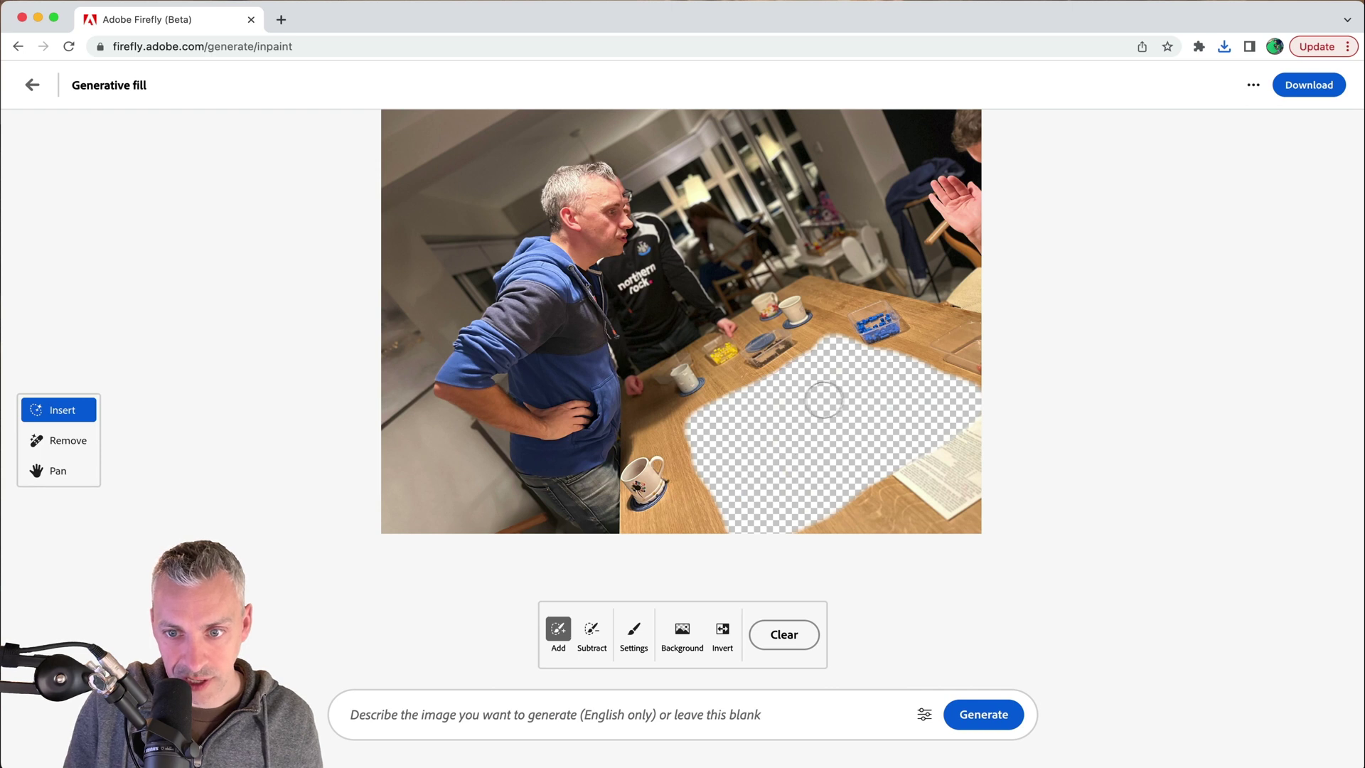
# Step: Generate "a game that came from the future" in the masked board area
pyautogui.click(475, 732)
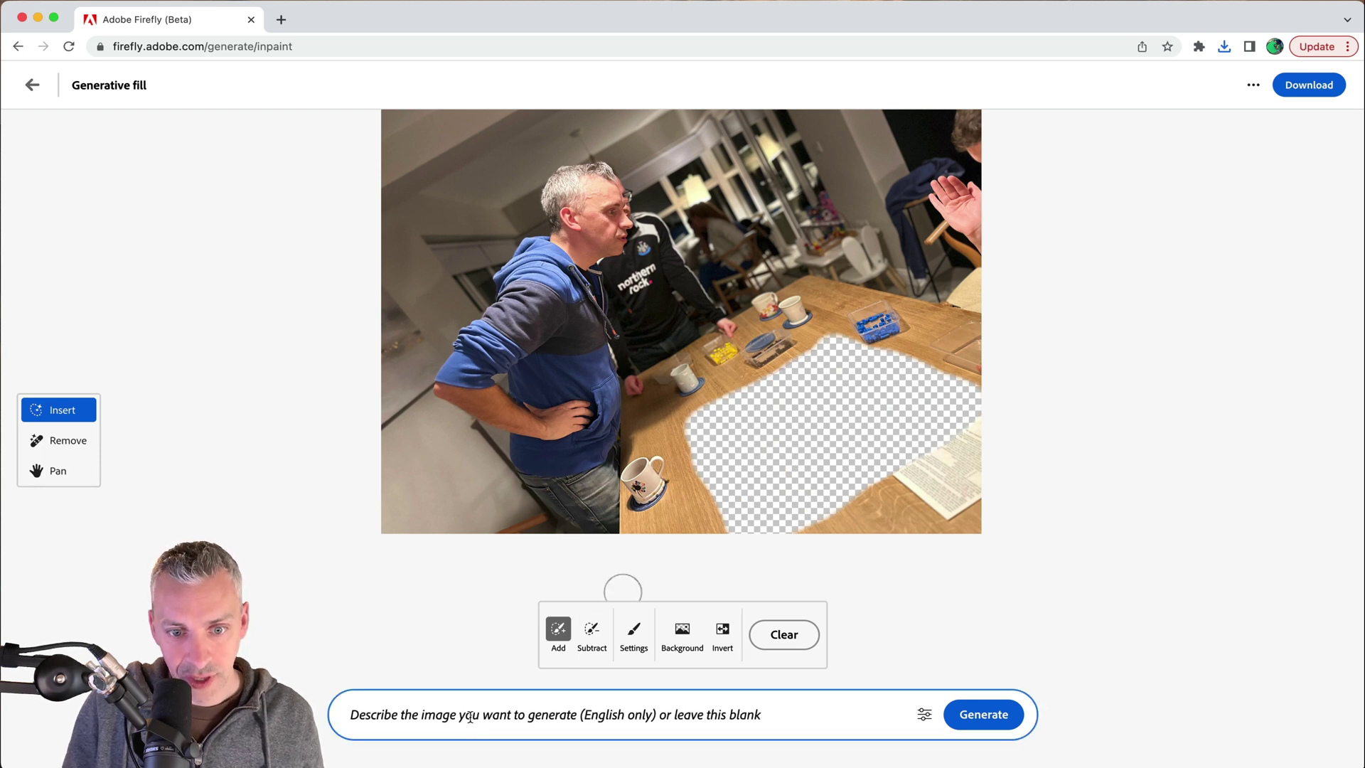
pyautogui.write('a game that came from the future')
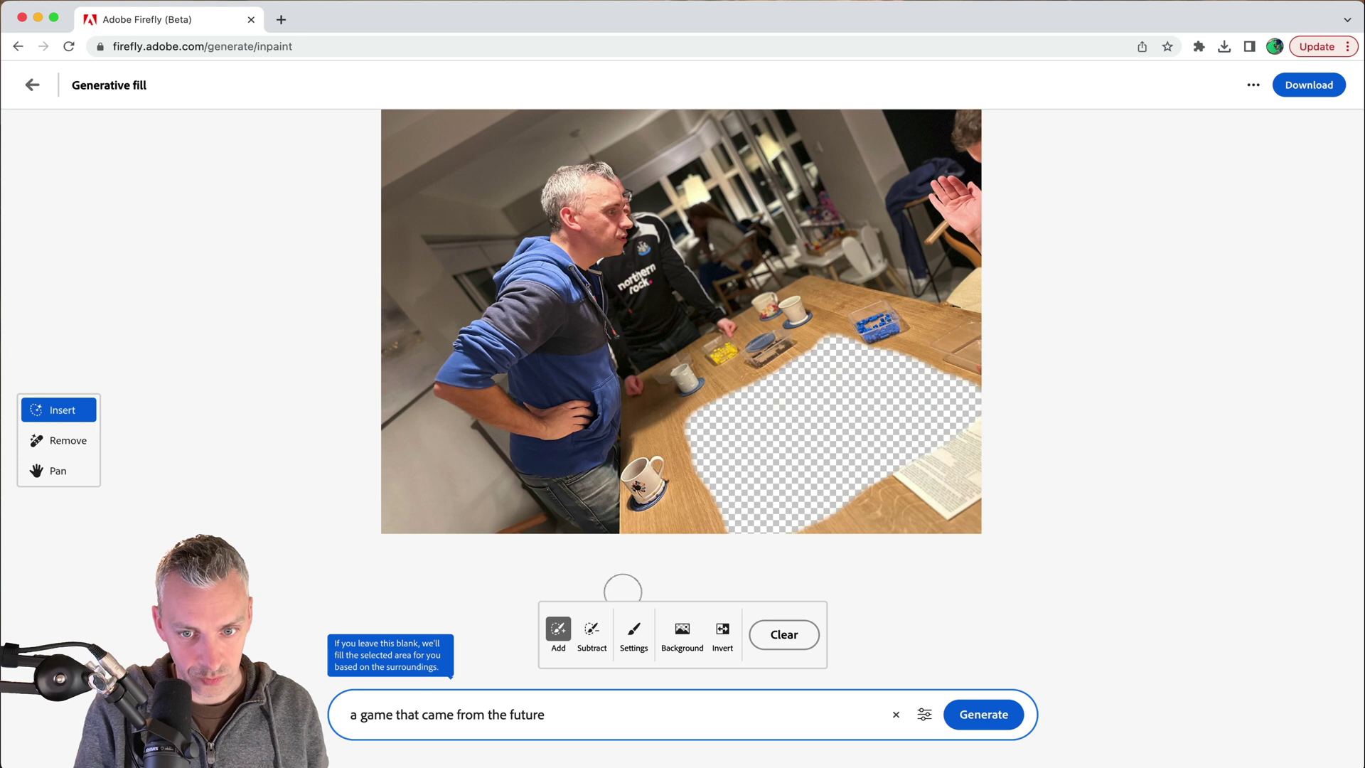
pyautogui.press('Return')
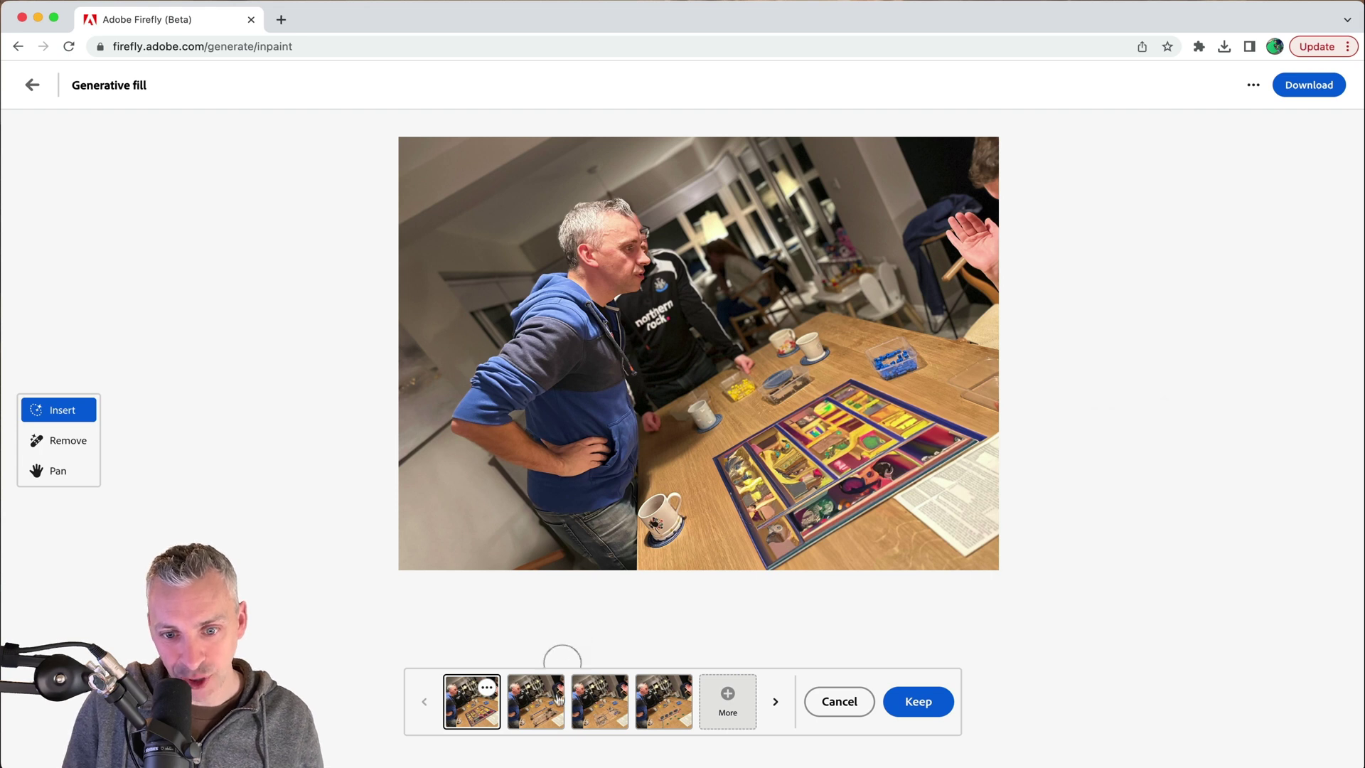
# Step: Preview the future game variations and keep the first one with the colourful board
pyautogui.click(538, 709)
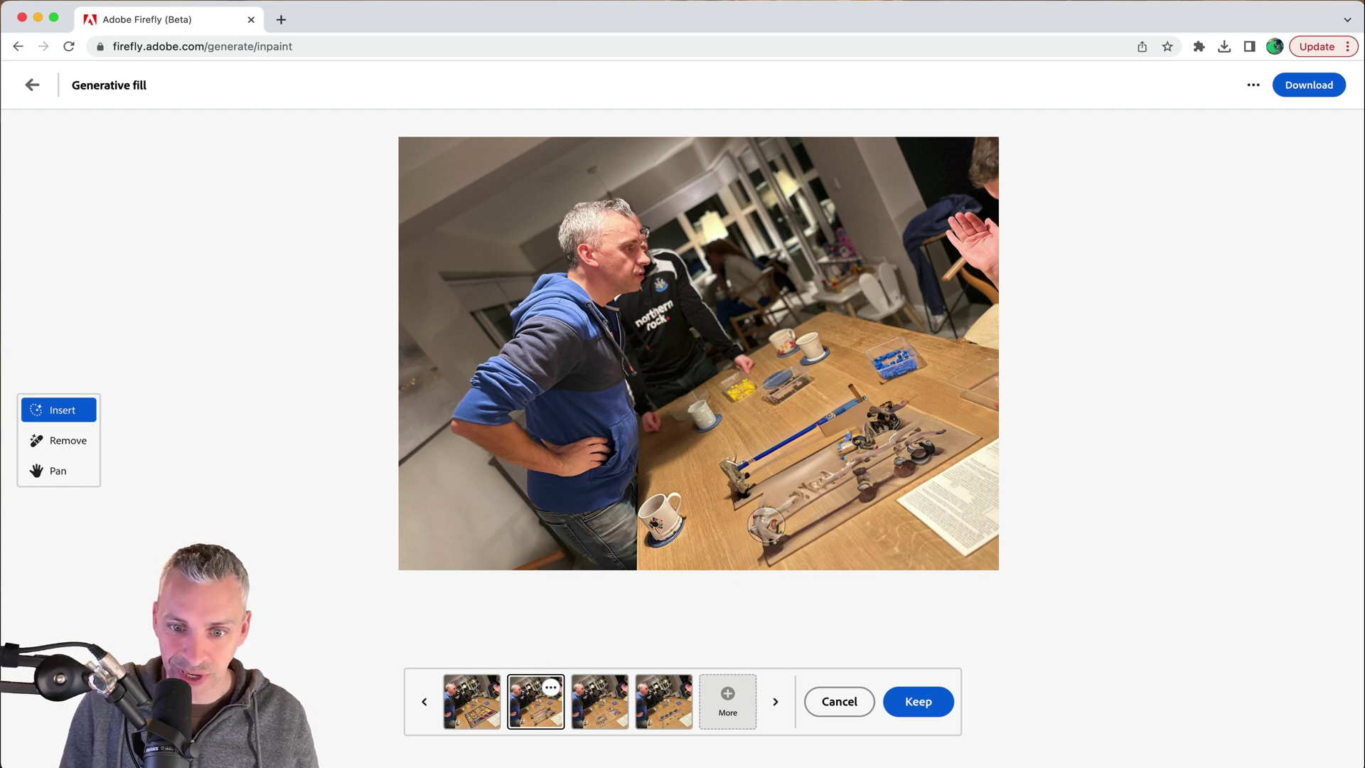
pyautogui.click(603, 705)
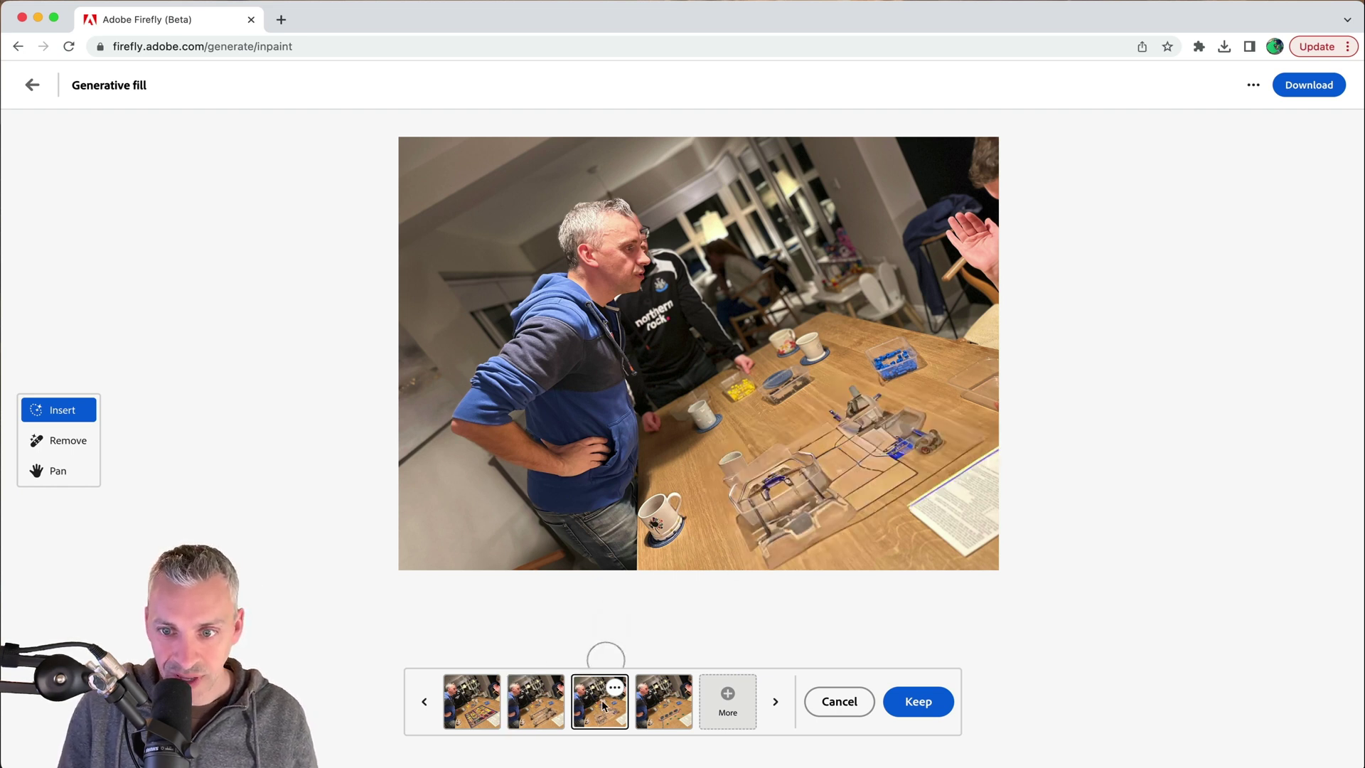
pyautogui.click(660, 700)
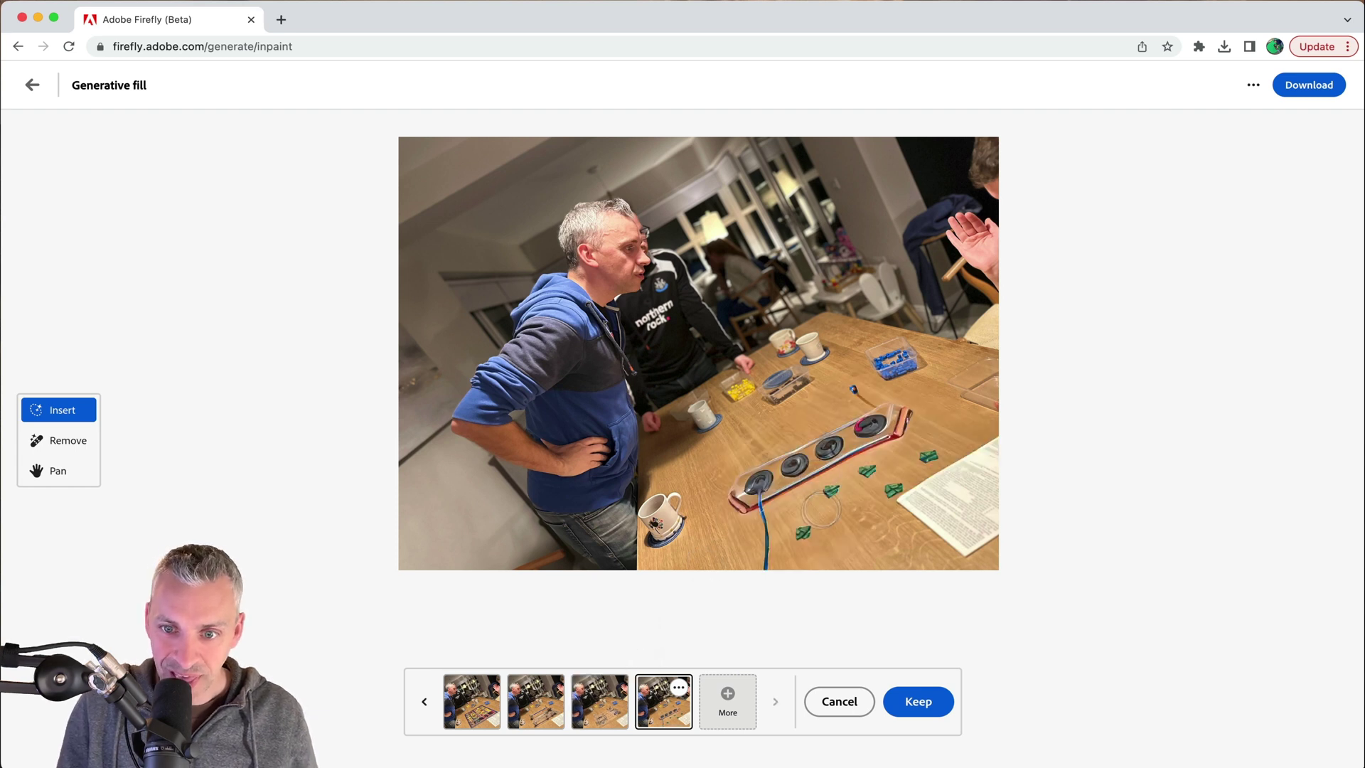
pyautogui.click(491, 682)
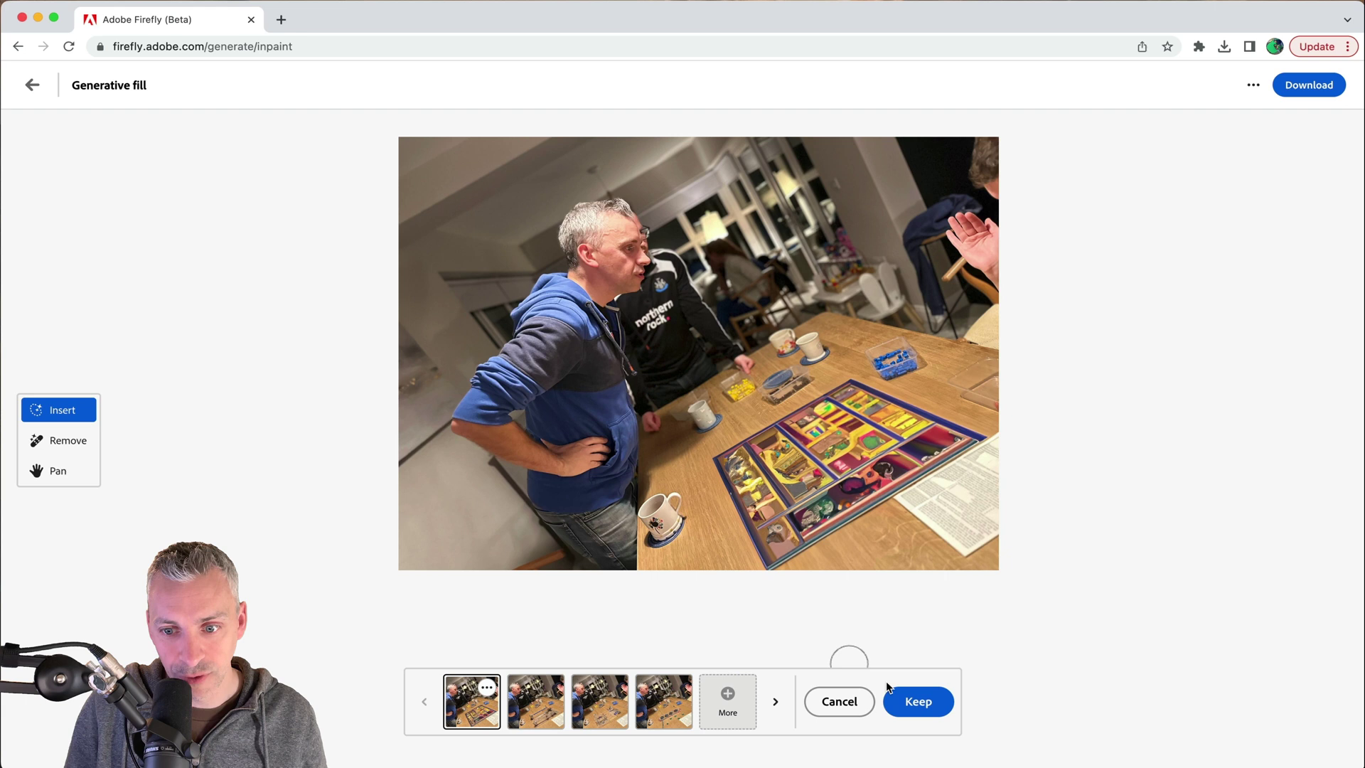
pyautogui.click(918, 701)
# Step: Mask the logo and lettering on the black sports top, generate a fill with a blank prompt, and choose the fourth variation
pyautogui.moveTo(655, 350)
pyautogui.mouseDown()
pyautogui.moveTo(646, 323)
pyautogui.moveTo(664, 290)
pyautogui.mouseUp()
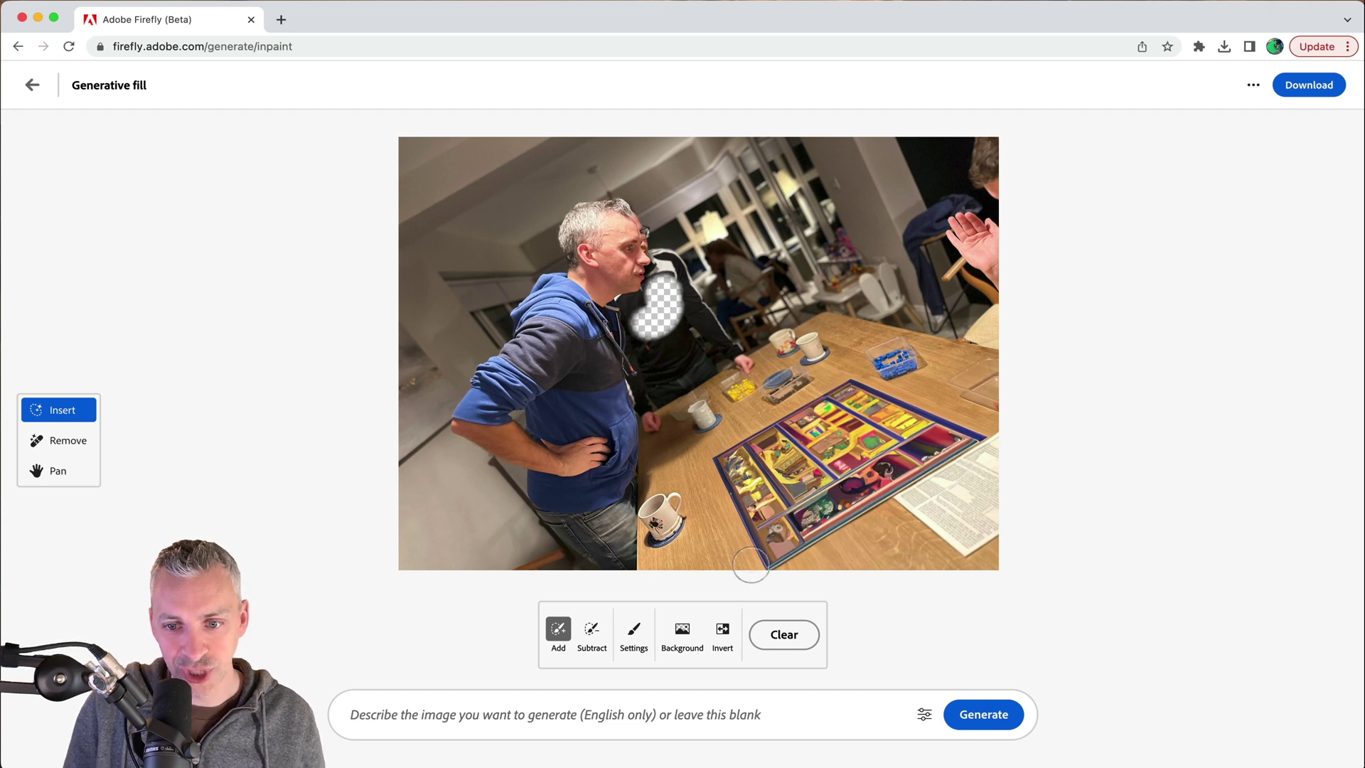
pyautogui.click(1002, 714)
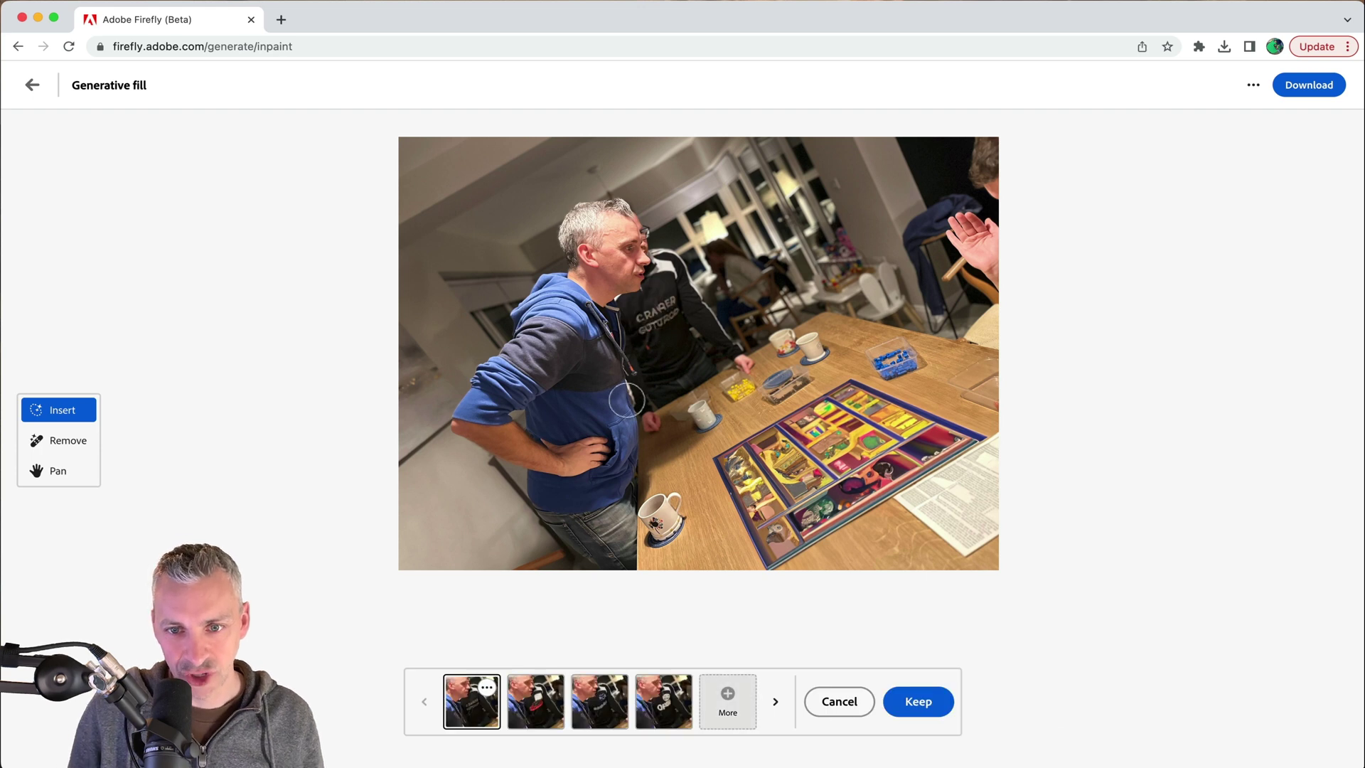
pyautogui.click(538, 710)
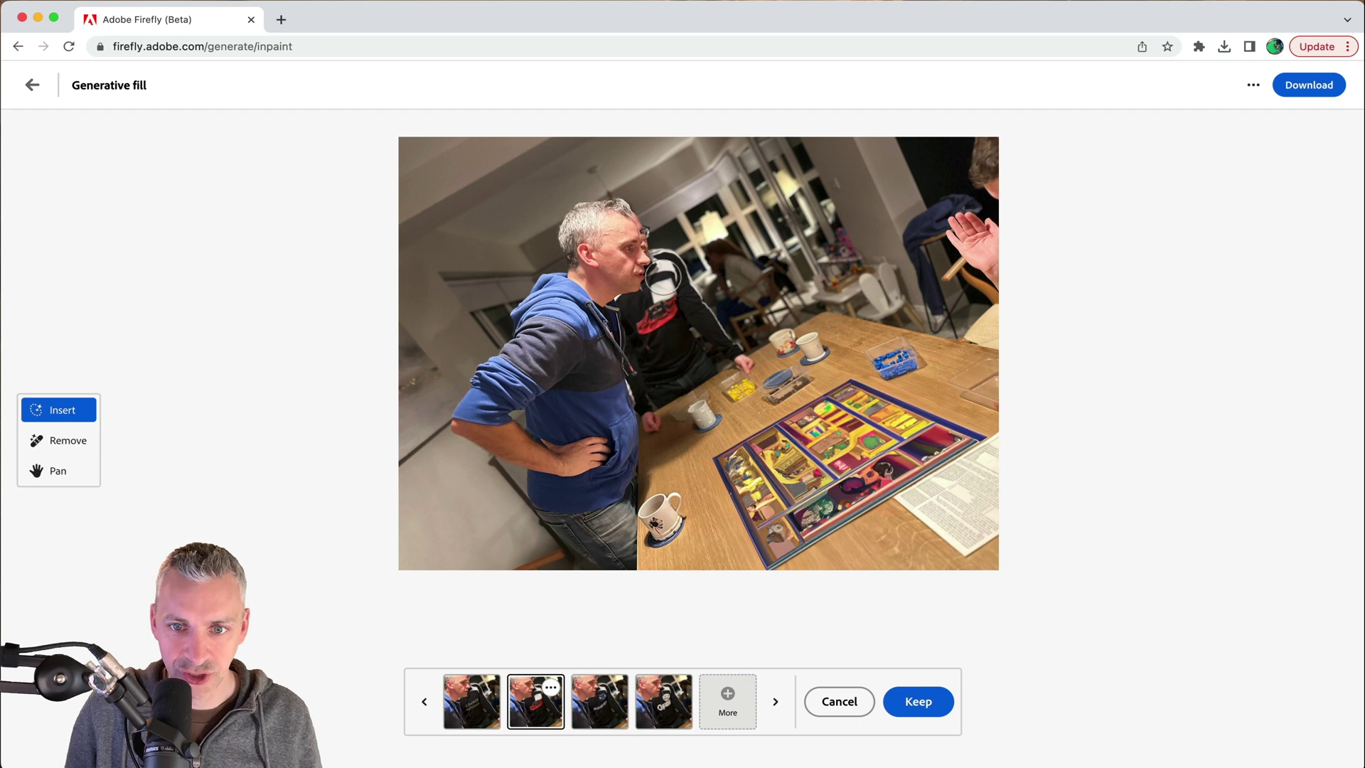
pyautogui.click(596, 711)
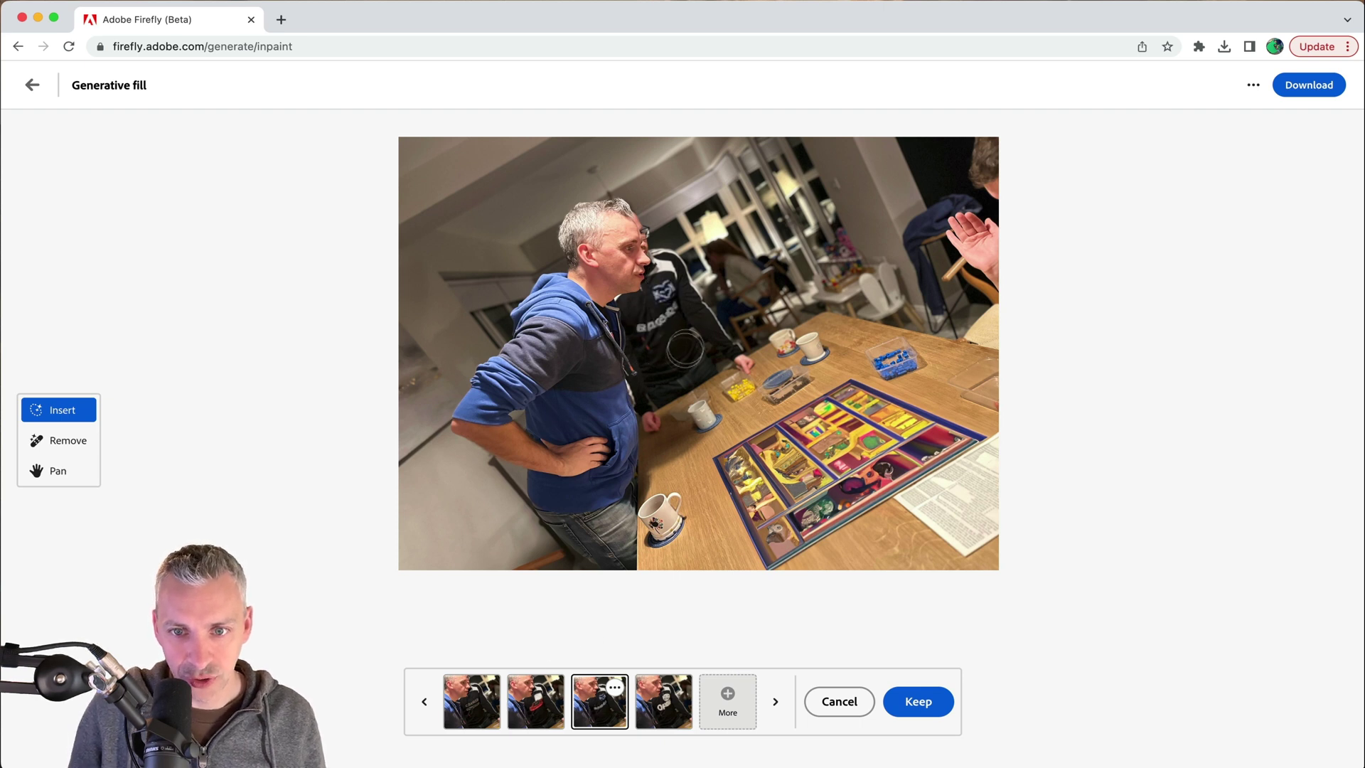
pyautogui.click(674, 711)
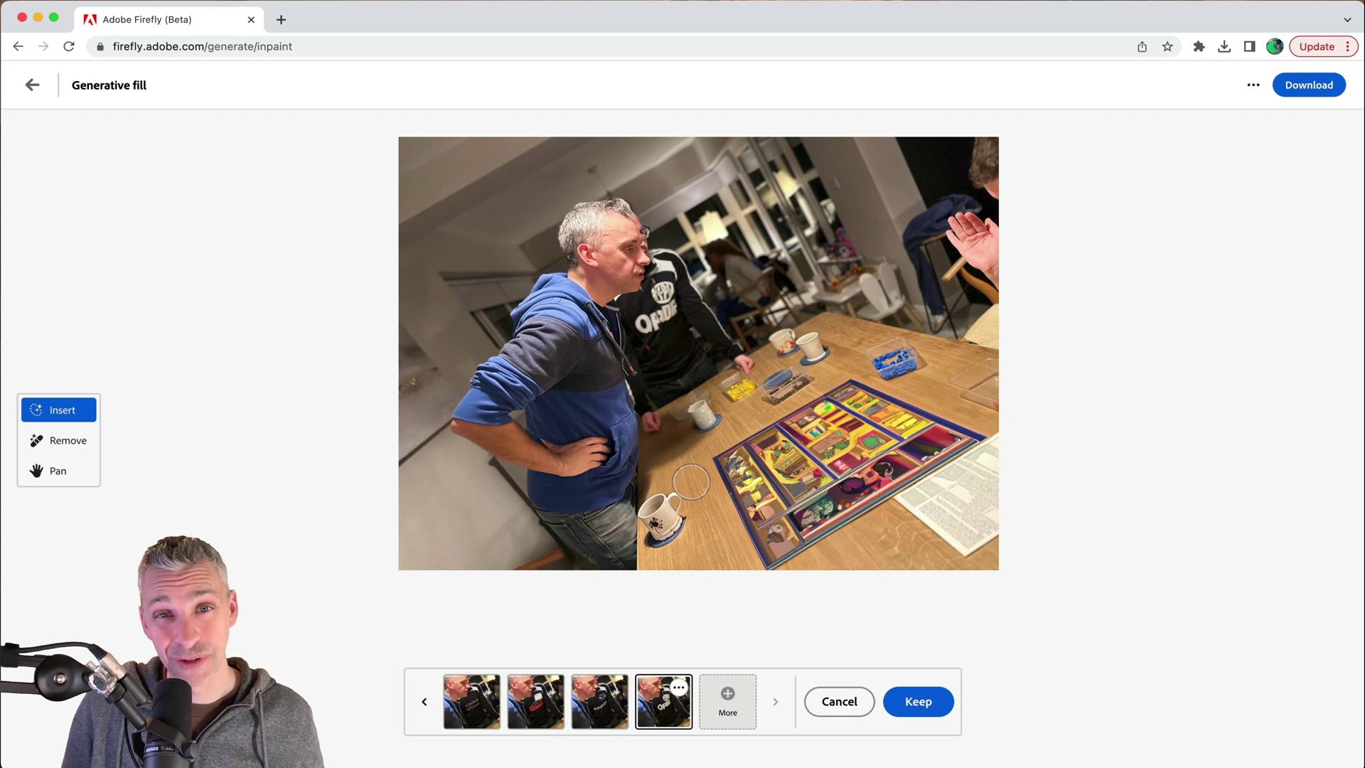
# Step: Mask the print on the nearest mug, generate "a take away coffee cup" there, and preview the variations
pyautogui.click(658, 527)
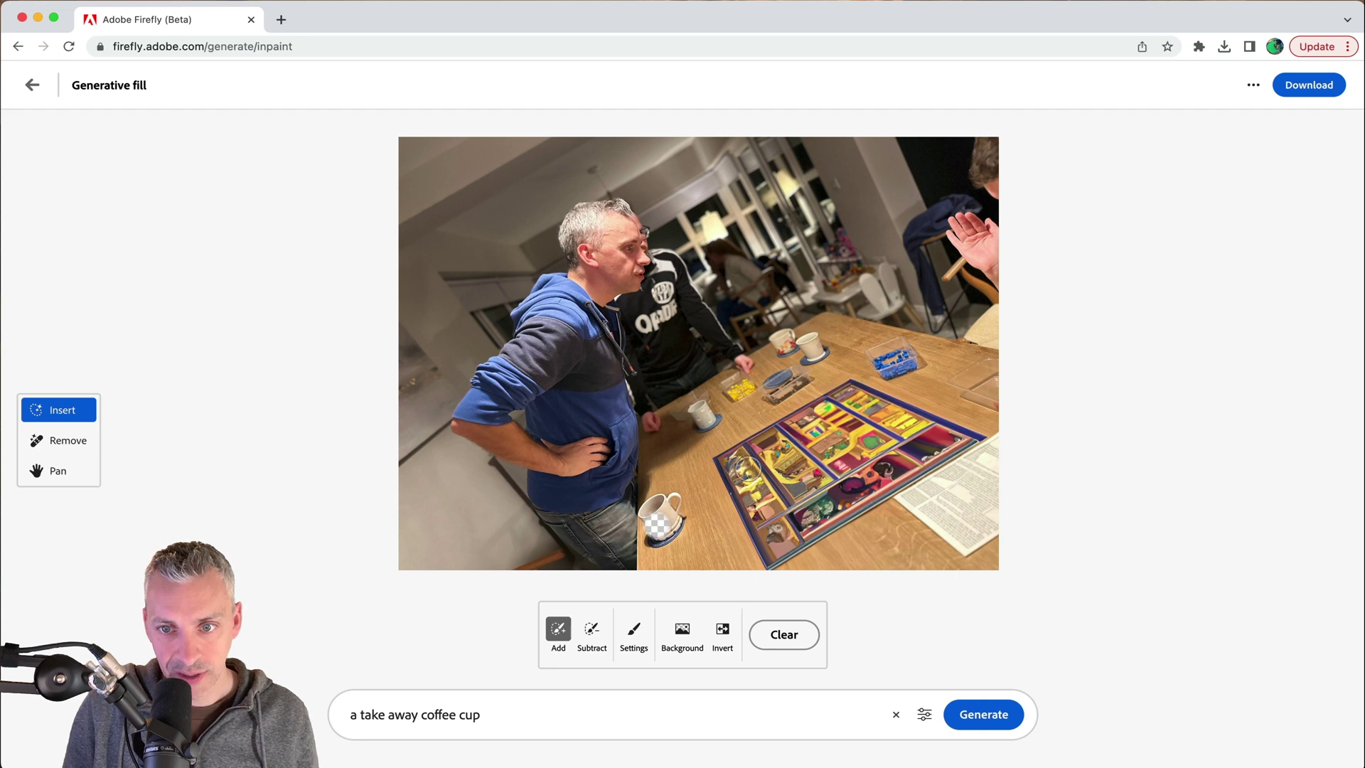
pyautogui.click(986, 713)
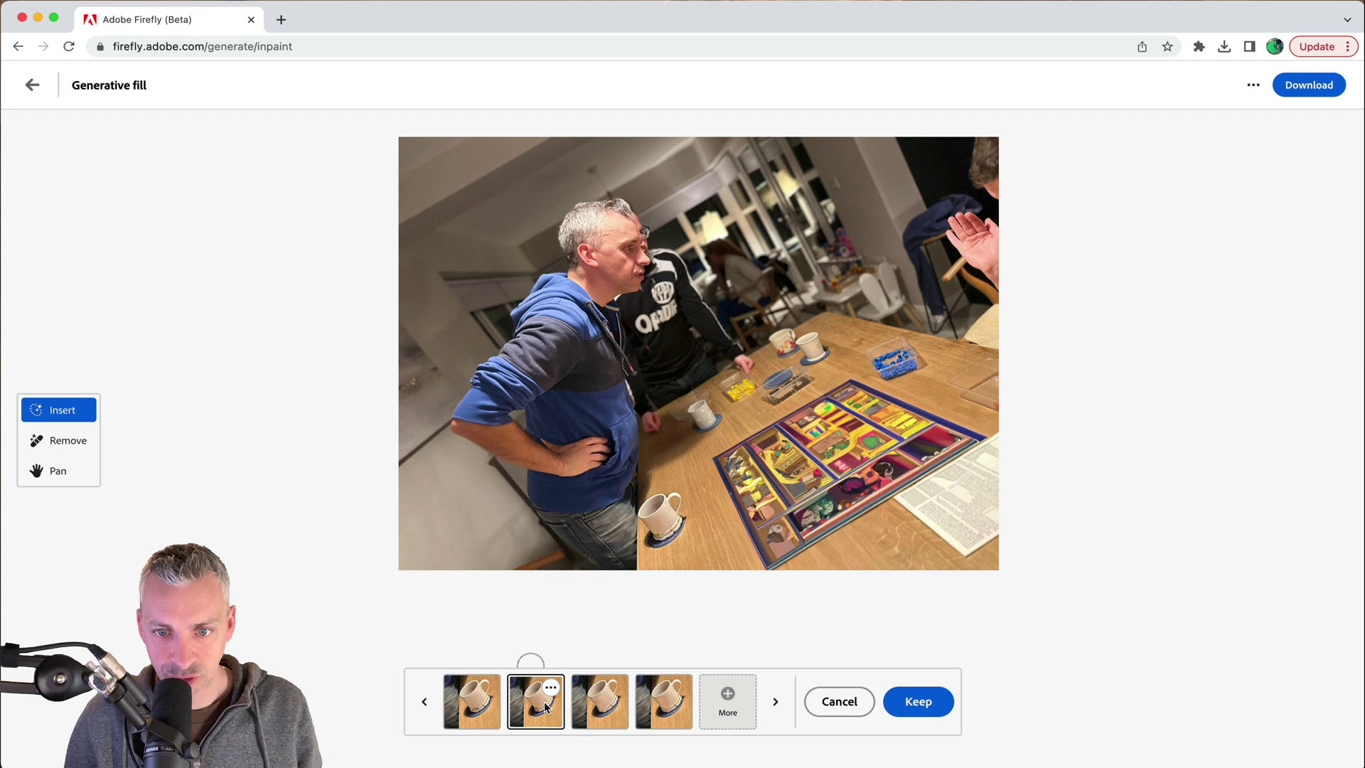
pyautogui.click(601, 707)
pyautogui.click(666, 706)
# Step: Compare the mug variations again and keep the second one
pyautogui.click(607, 702)
pyautogui.click(542, 698)
pyautogui.click(452, 696)
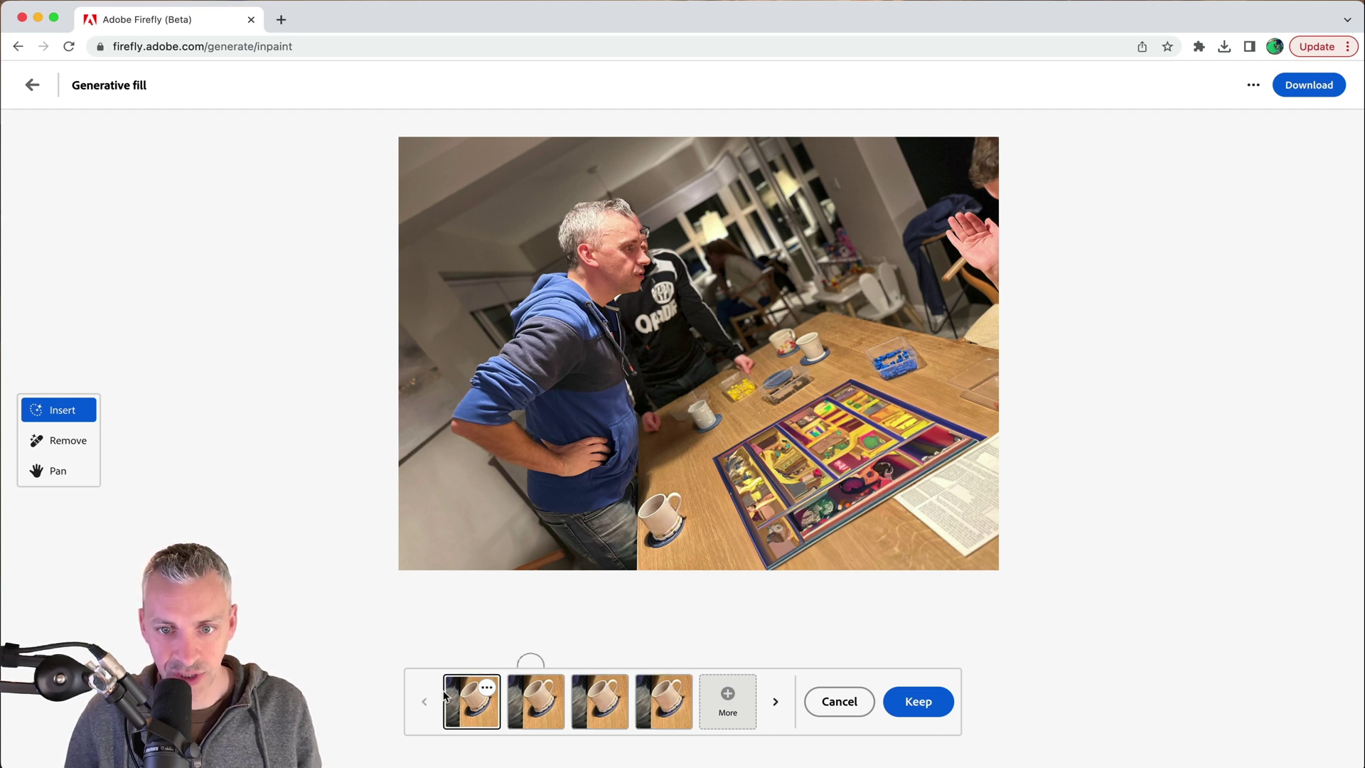
pyautogui.click(538, 705)
pyautogui.click(924, 701)
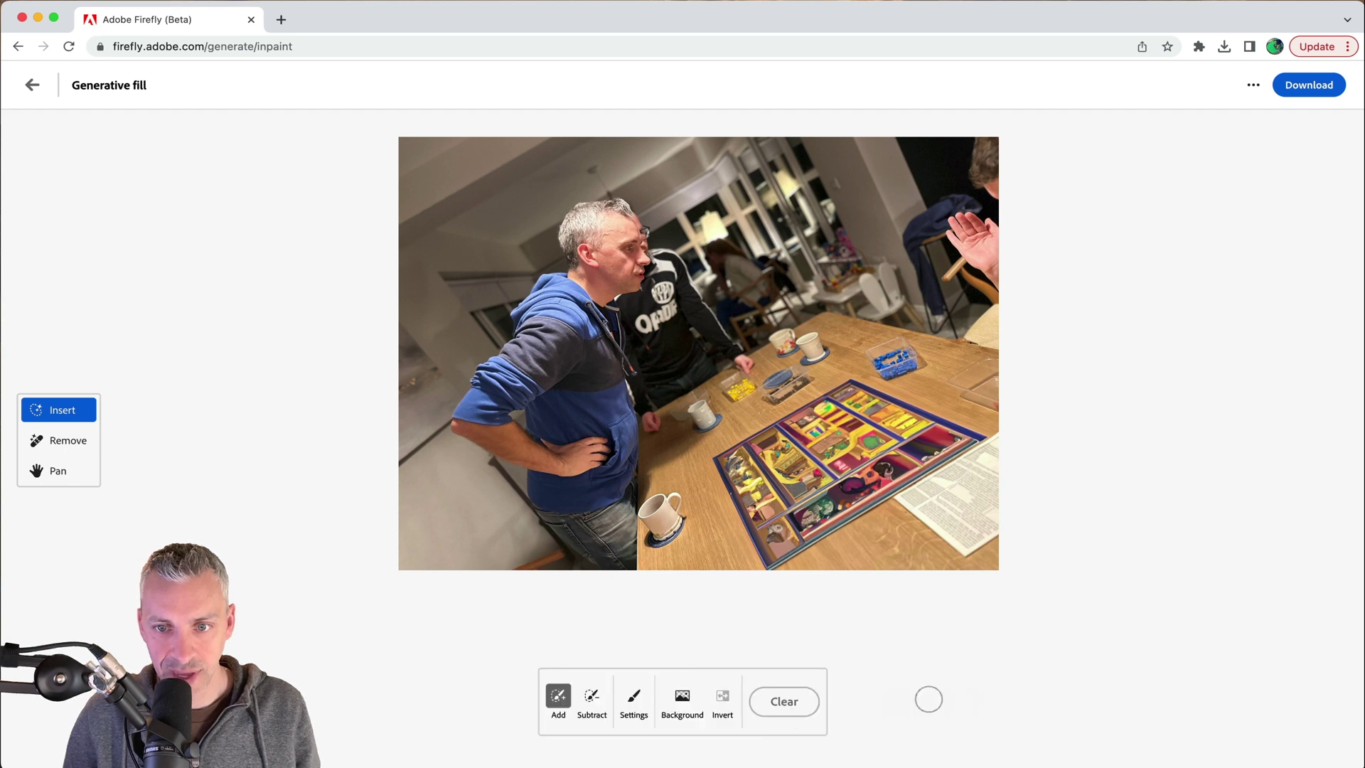